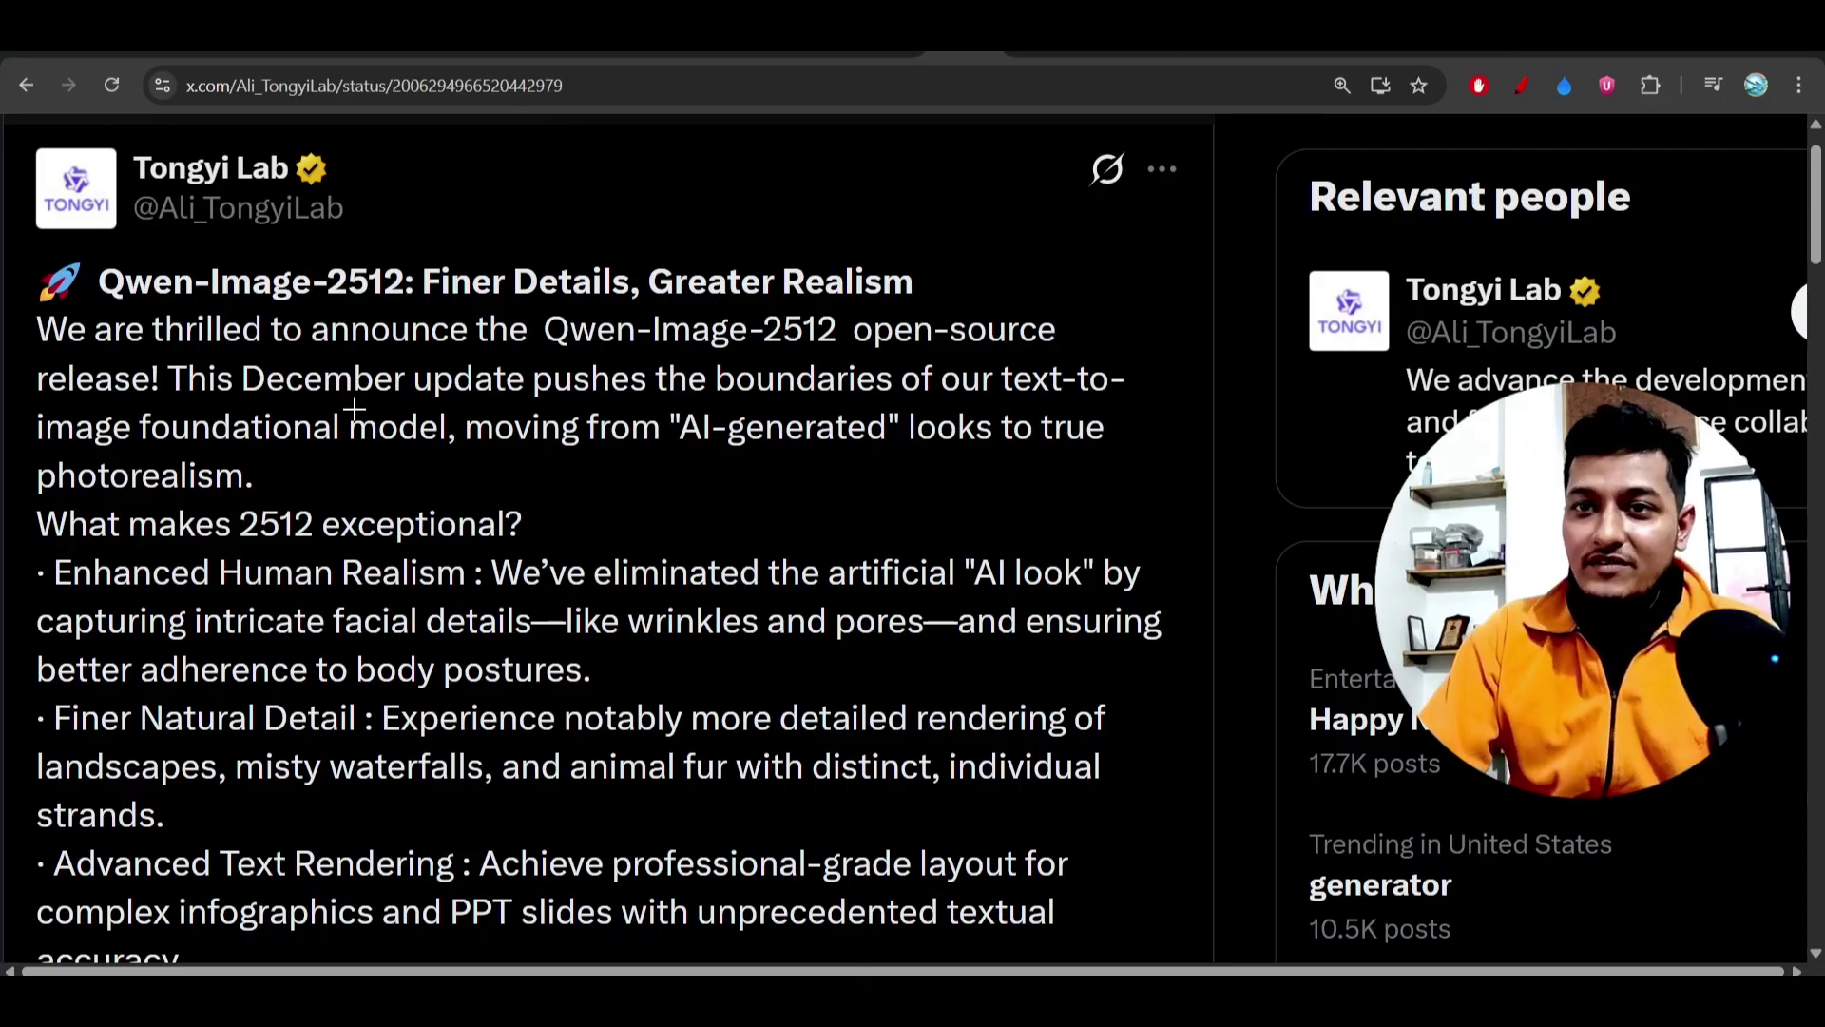
Step: Underline 'Qwen-Image-2512' in the post headline and bring up the AI Arena leaderboard
{"action": "left_click_drag", "start_coordinate": [120, 302], "coordinate": [397, 305]}
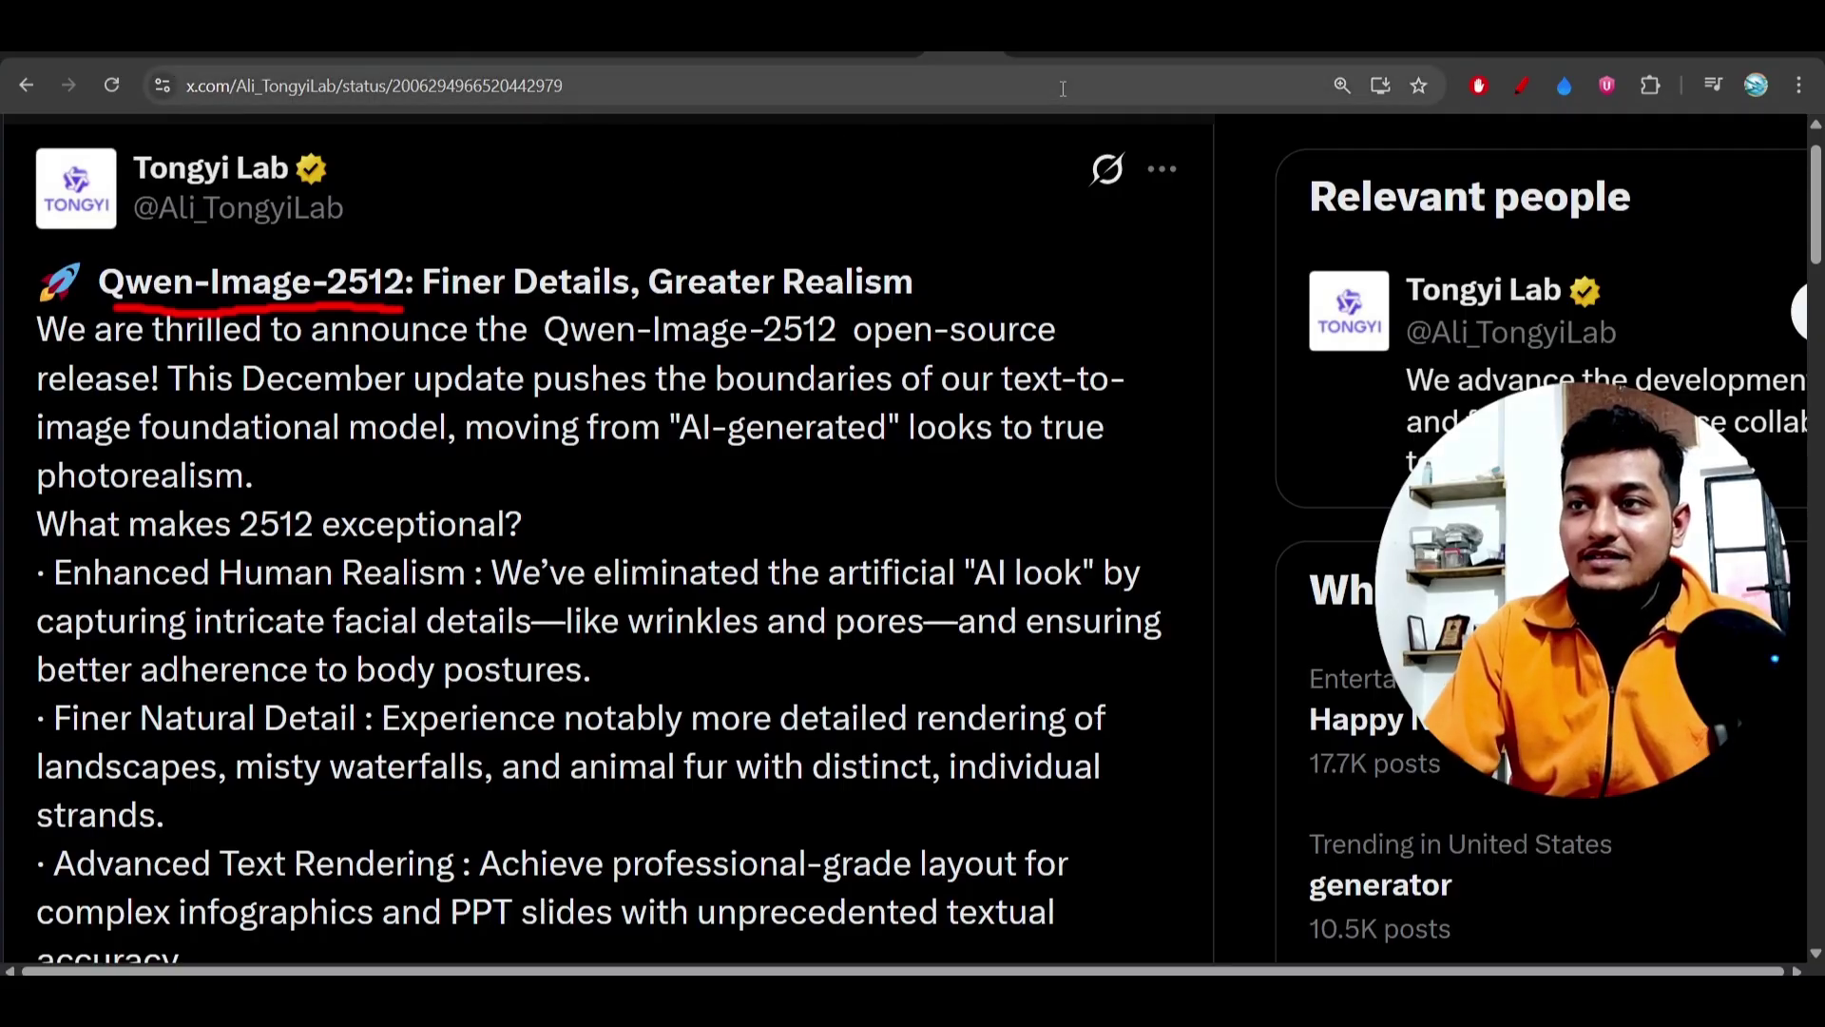
{"action": "left_click", "coordinate": [860, 29]}
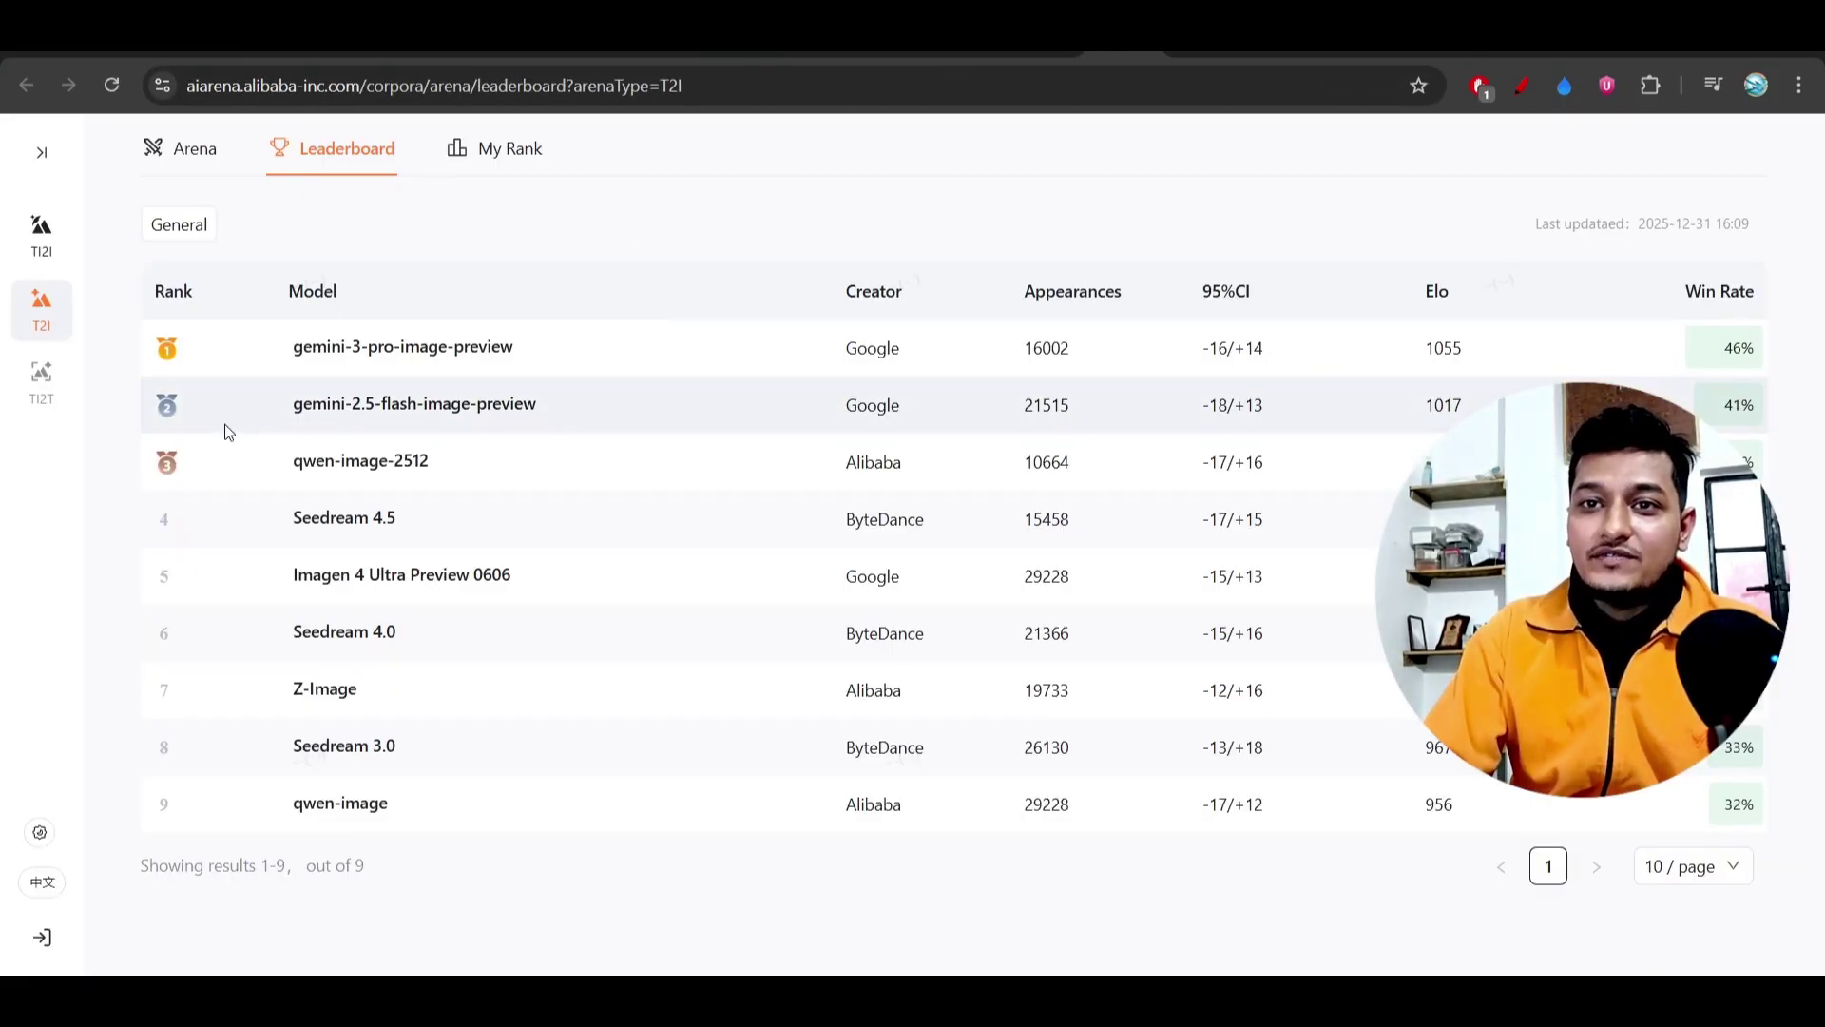
{"action": "scroll", "coordinate": [223, 427], "scroll_direction": "up", "scroll_amount": 5}
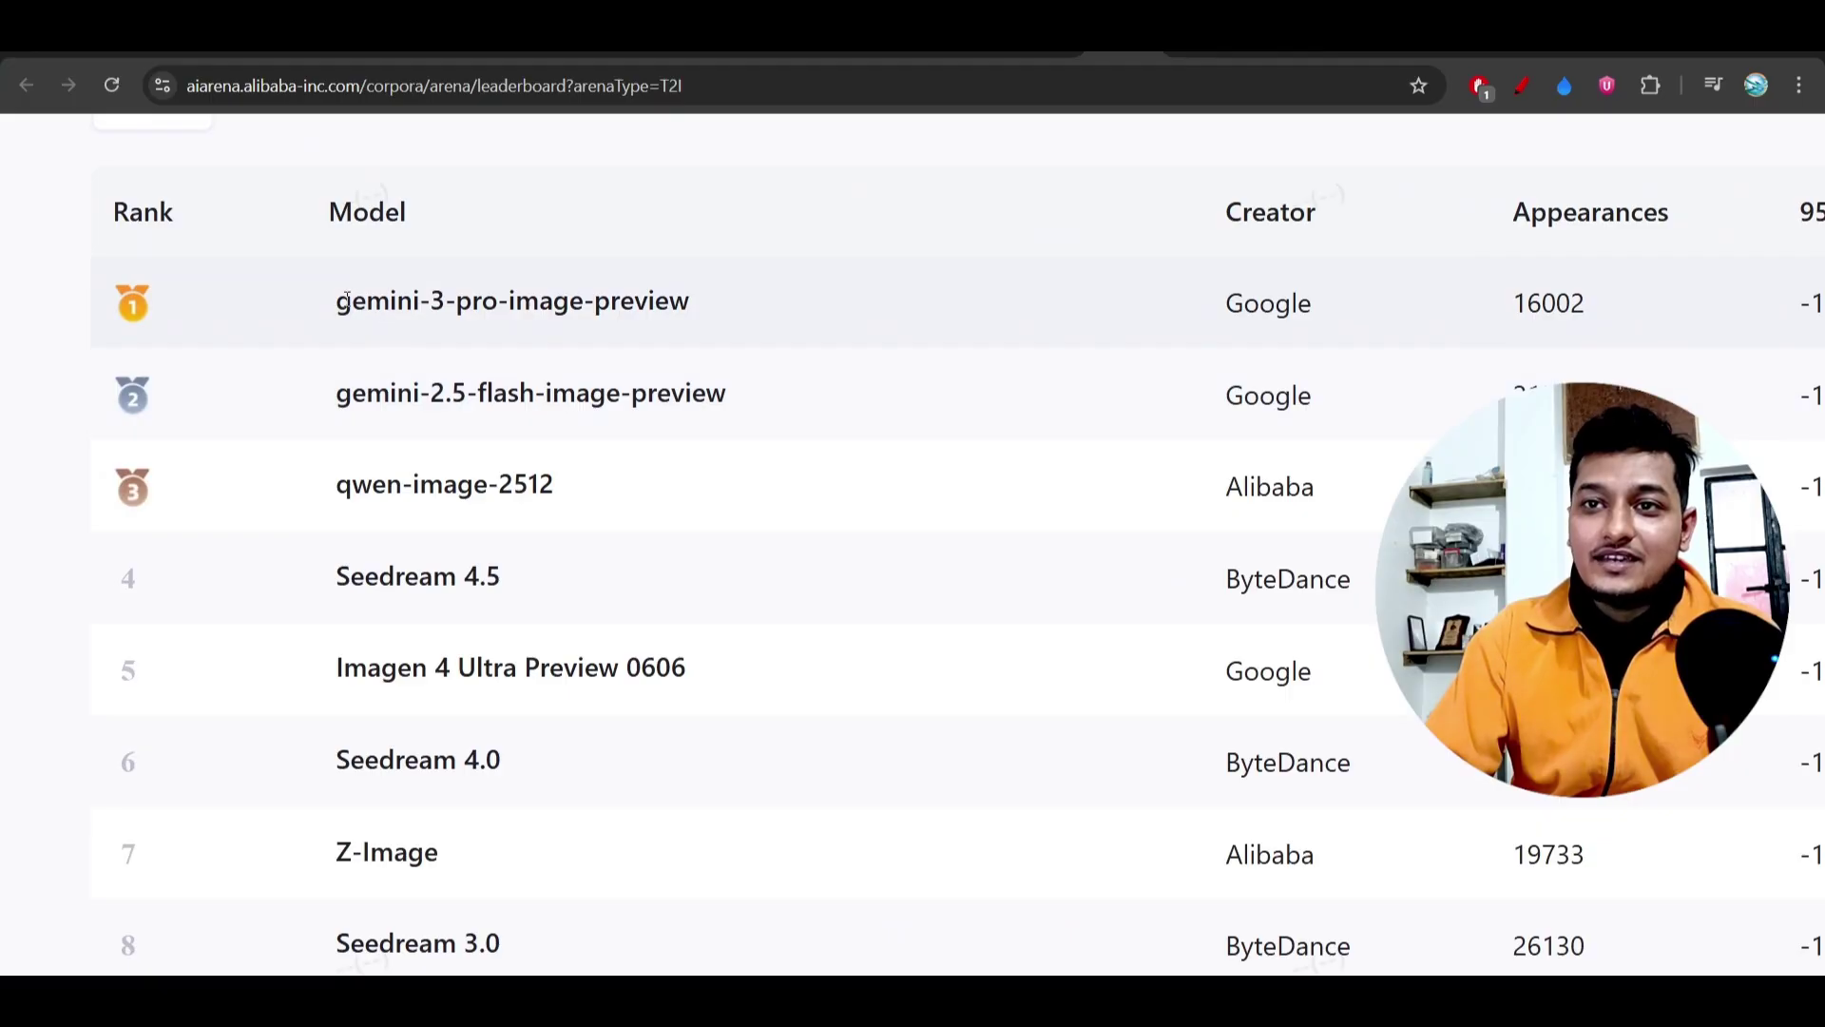
Step: Mark 'gemini-3-pro-image-preview' in the leaderboard's first row
{"action": "left_click_drag", "start_coordinate": [339, 301], "coordinate": [714, 304]}
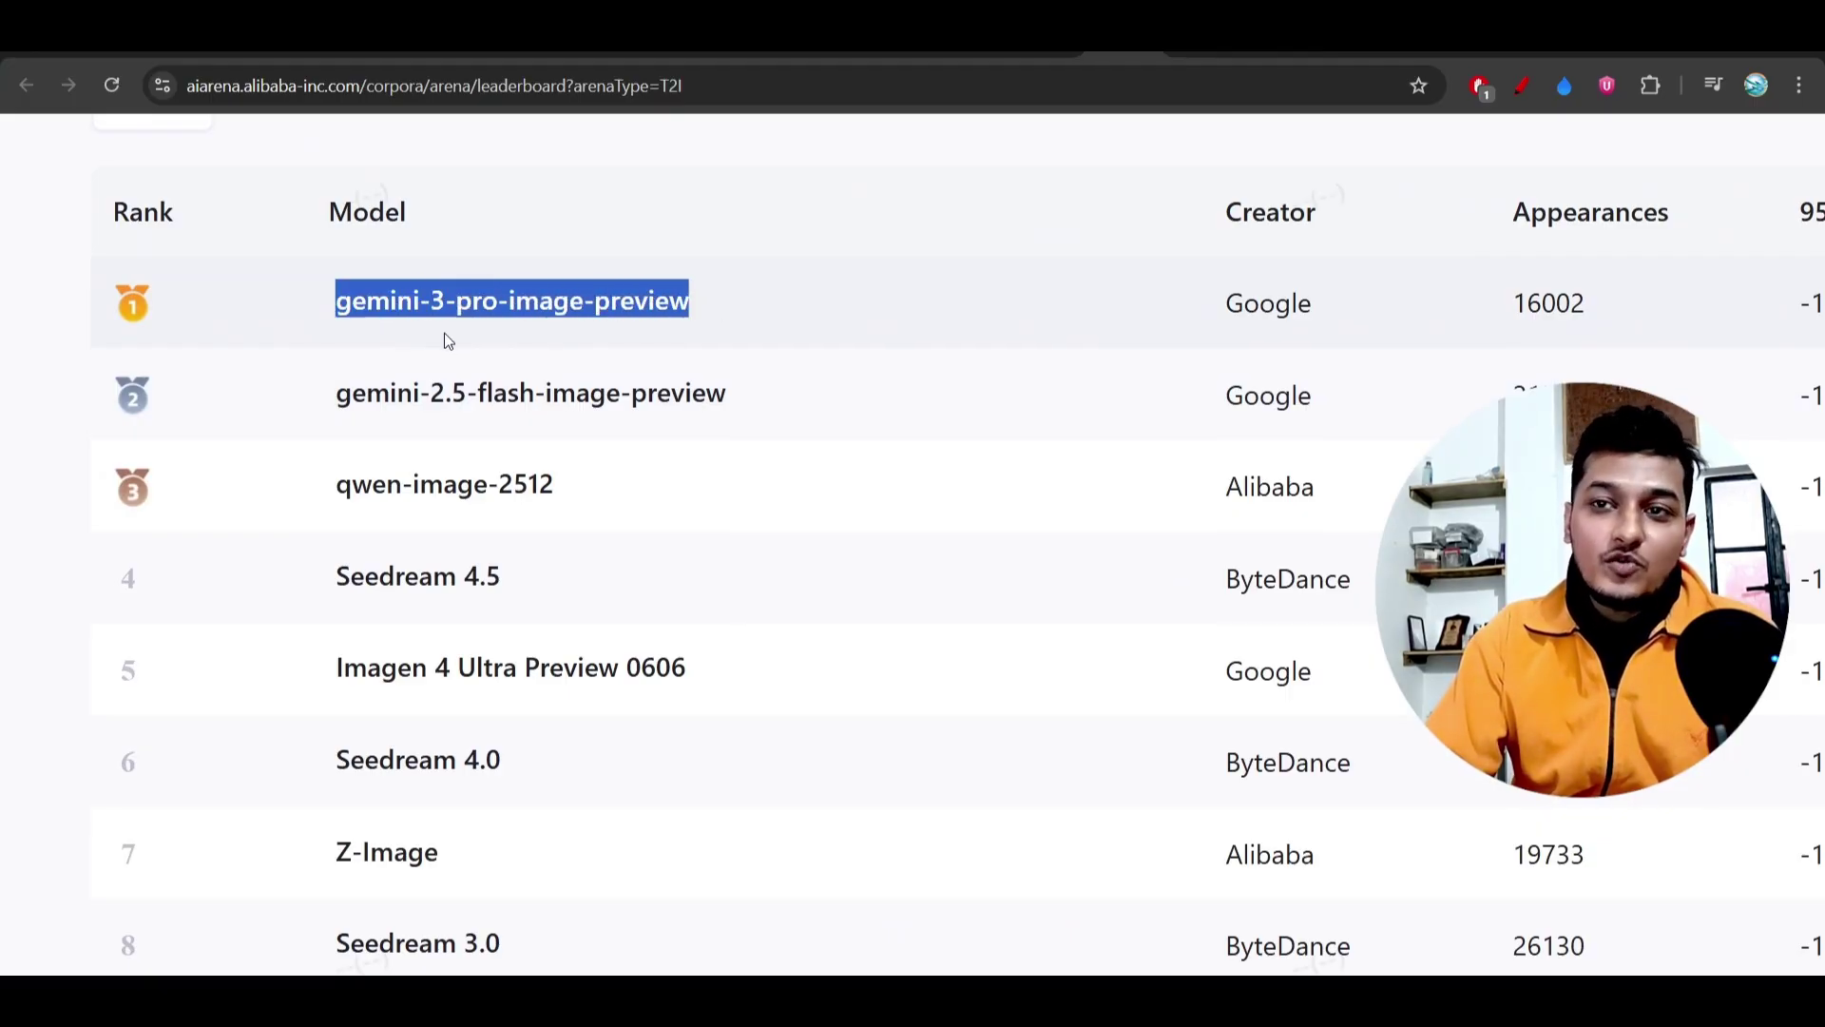
{"action": "scroll", "coordinate": [912, 484], "scroll_direction": "right", "scroll_amount": 3}
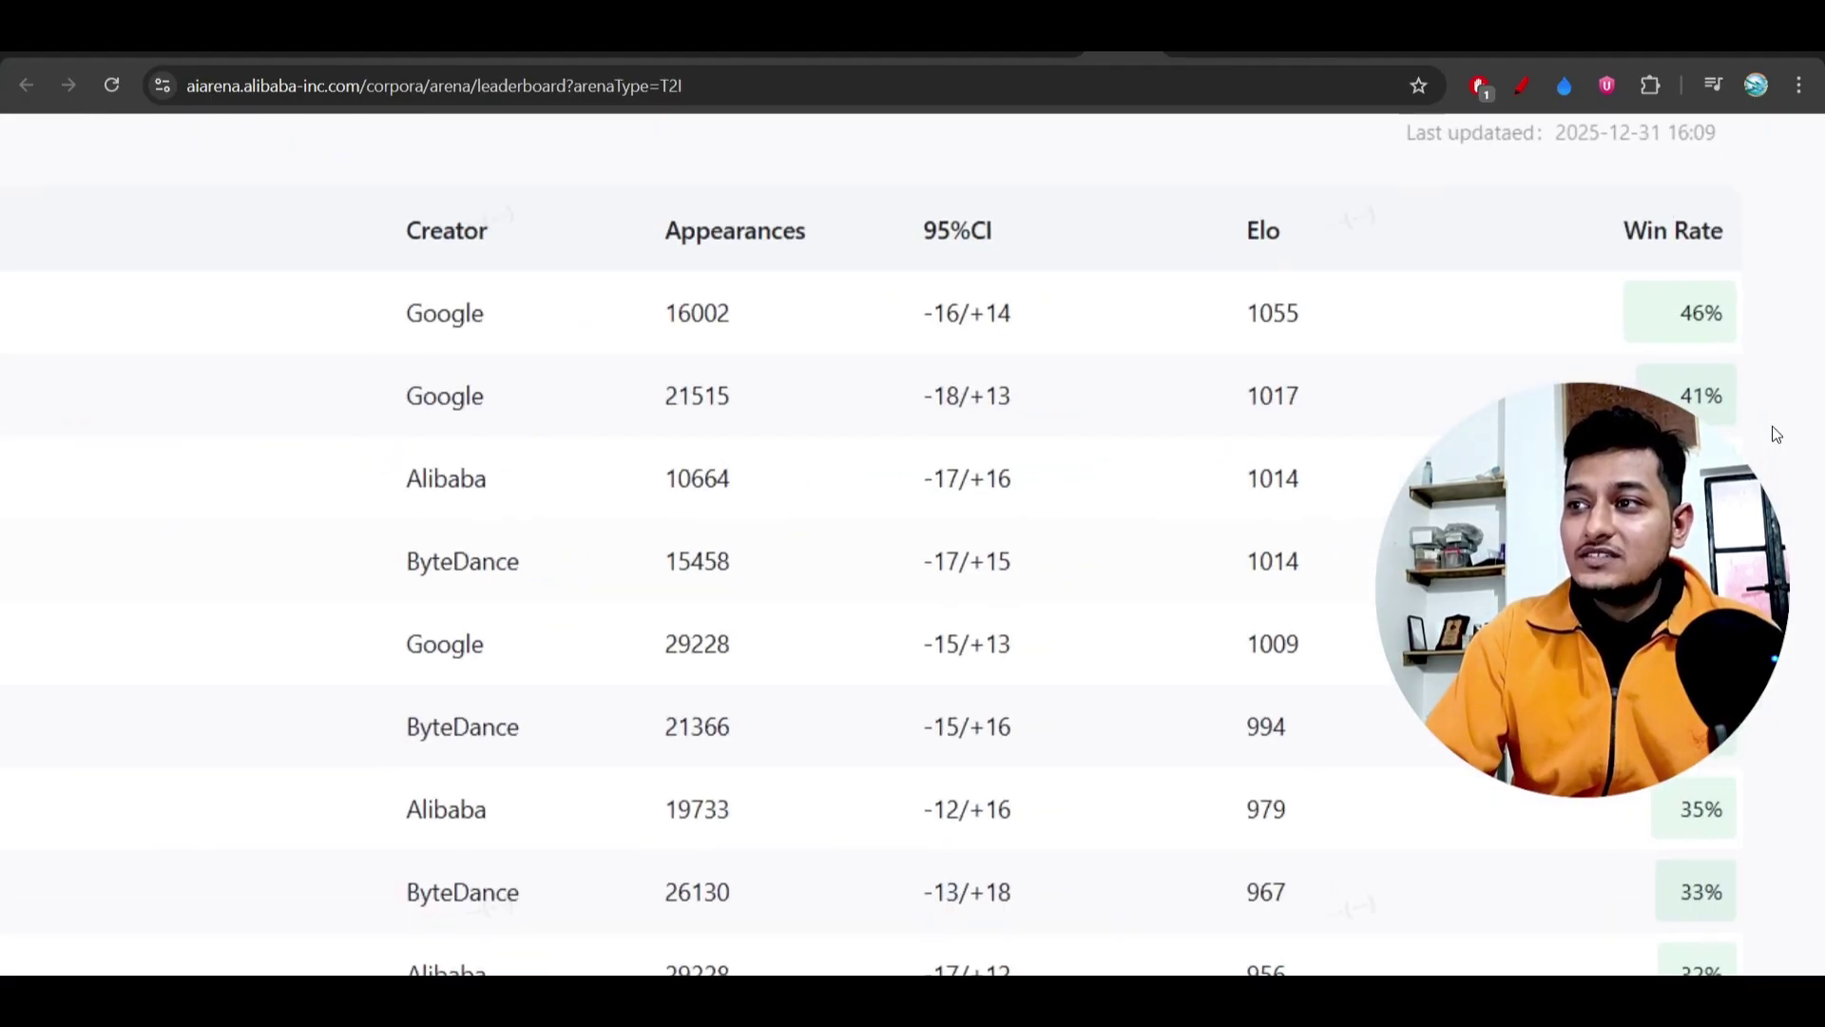
{"action": "scroll", "coordinate": [1776, 433], "scroll_direction": "up", "scroll_amount": 3}
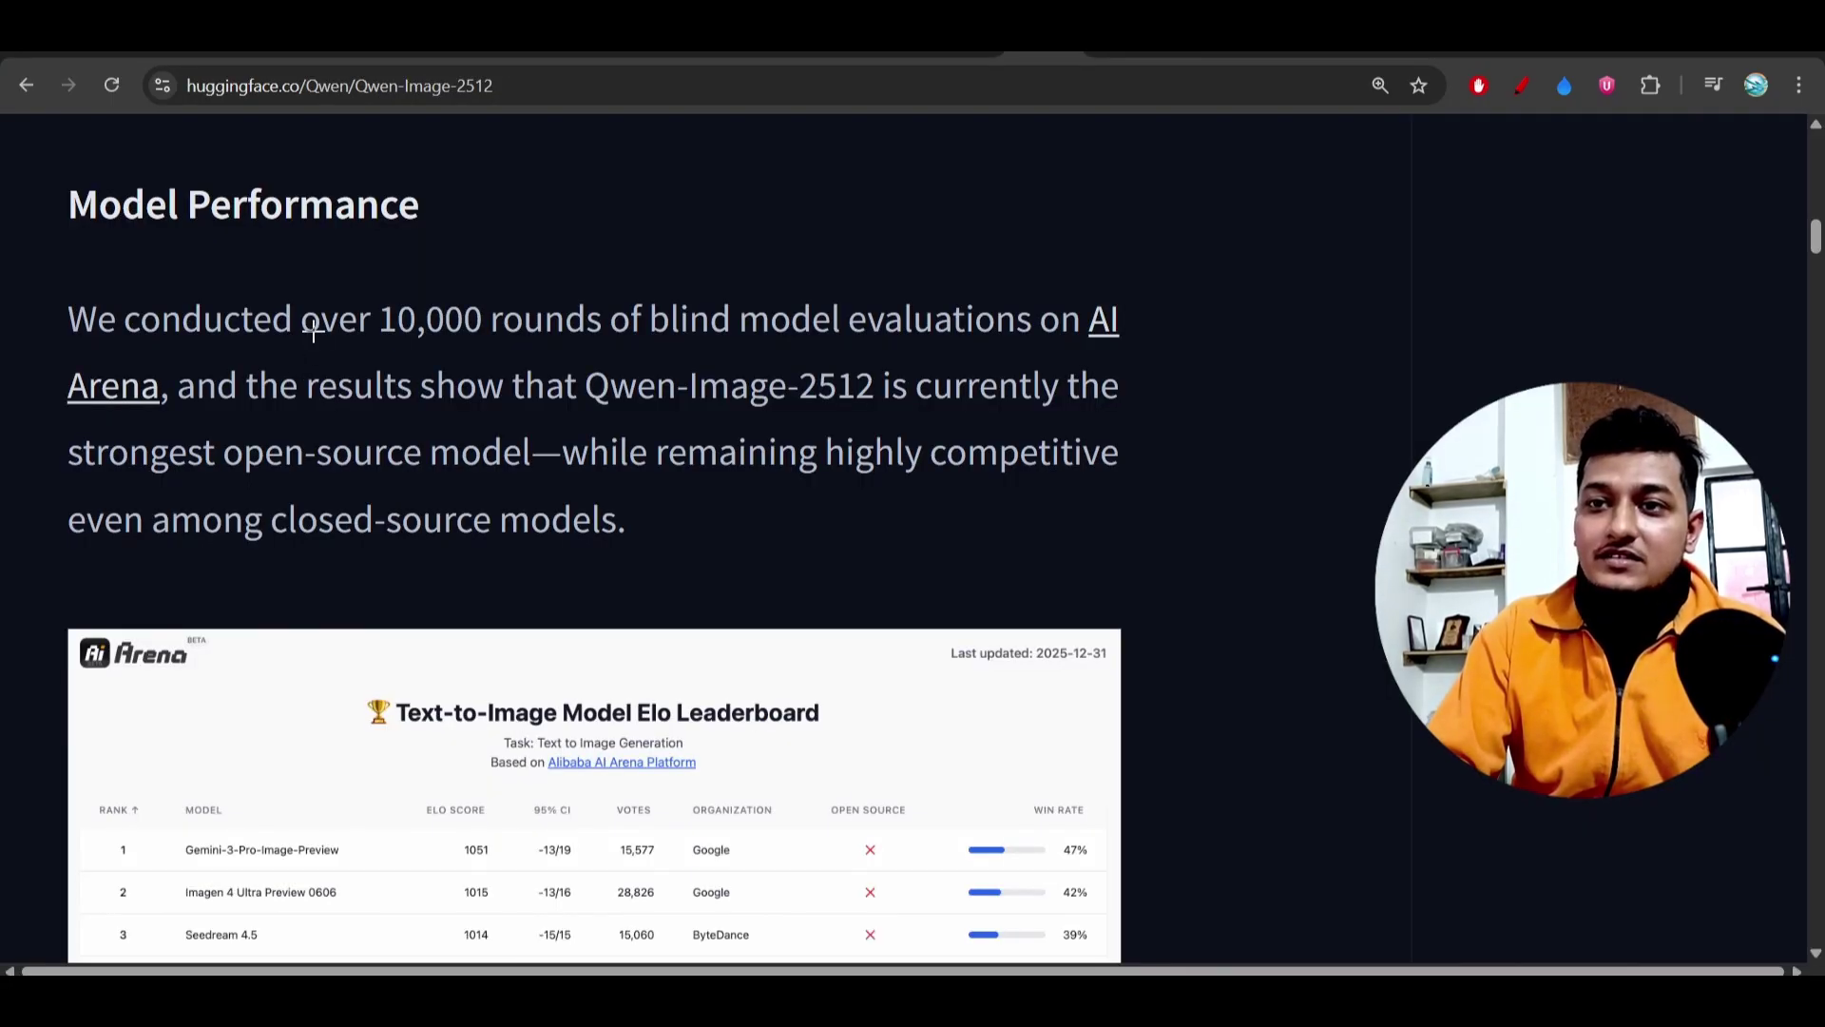
Step: Underline 'over 10,000 rounds of blind model evaluations' and switch to Qwen Chat
{"action": "mouse_move", "coordinate": [294, 344]}
{"action": "left_mouse_down"}
{"action": "mouse_move", "coordinate": [1057, 357]}
{"action": "mouse_move", "coordinate": [1120, 339]}
{"action": "left_mouse_up"}
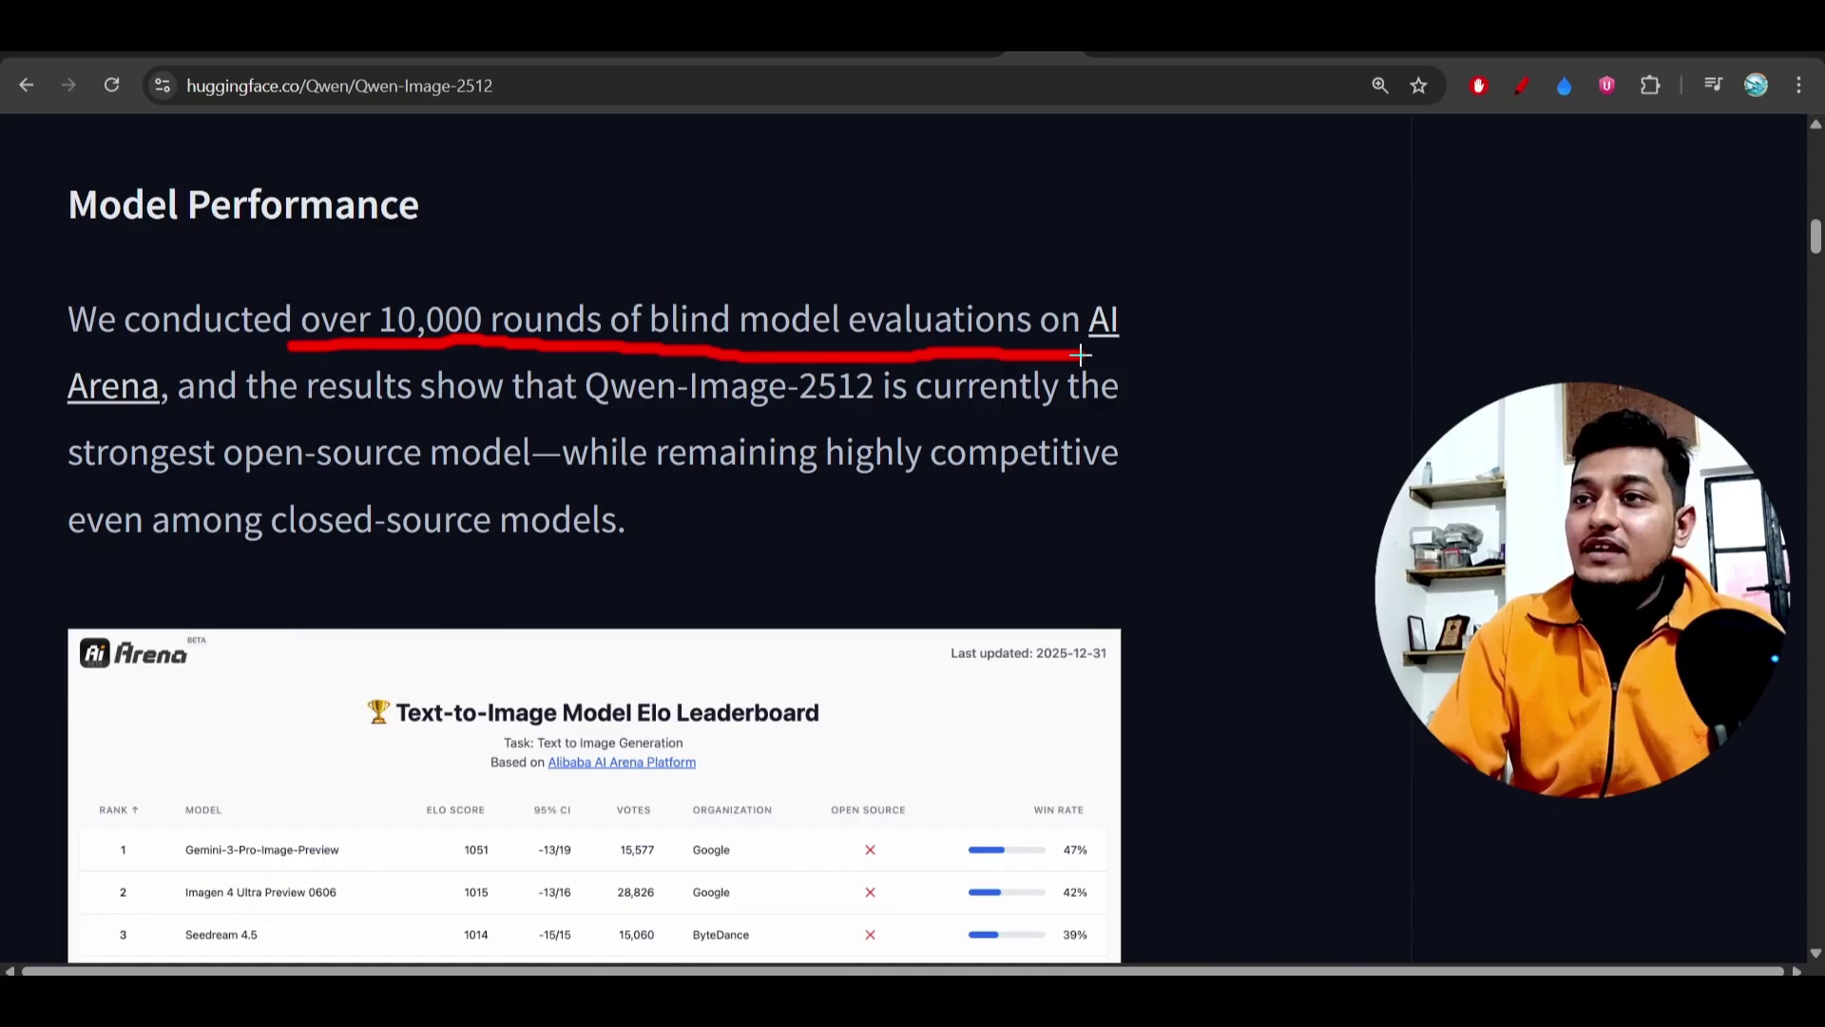
{"action": "left_click", "coordinate": [1190, 71]}
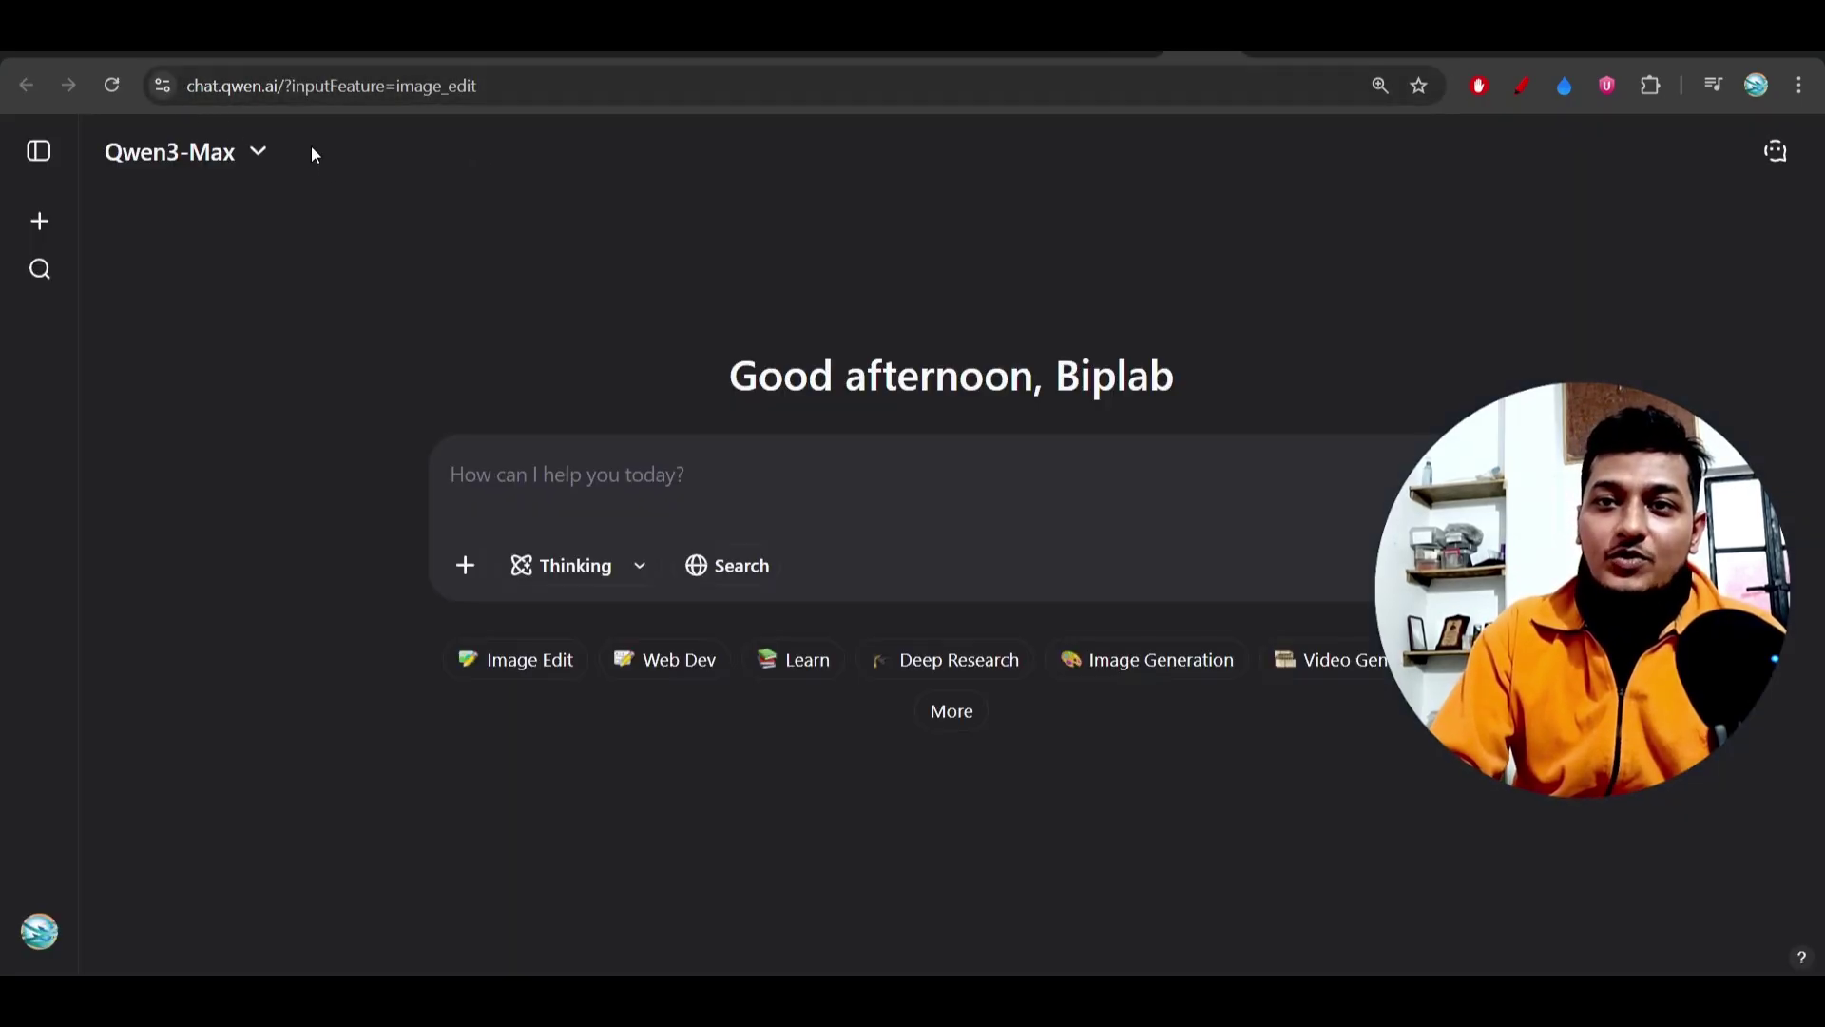
Step: Open the Qwen3-Max model list to view available chat models, then close it
{"action": "left_click", "coordinate": [160, 152]}
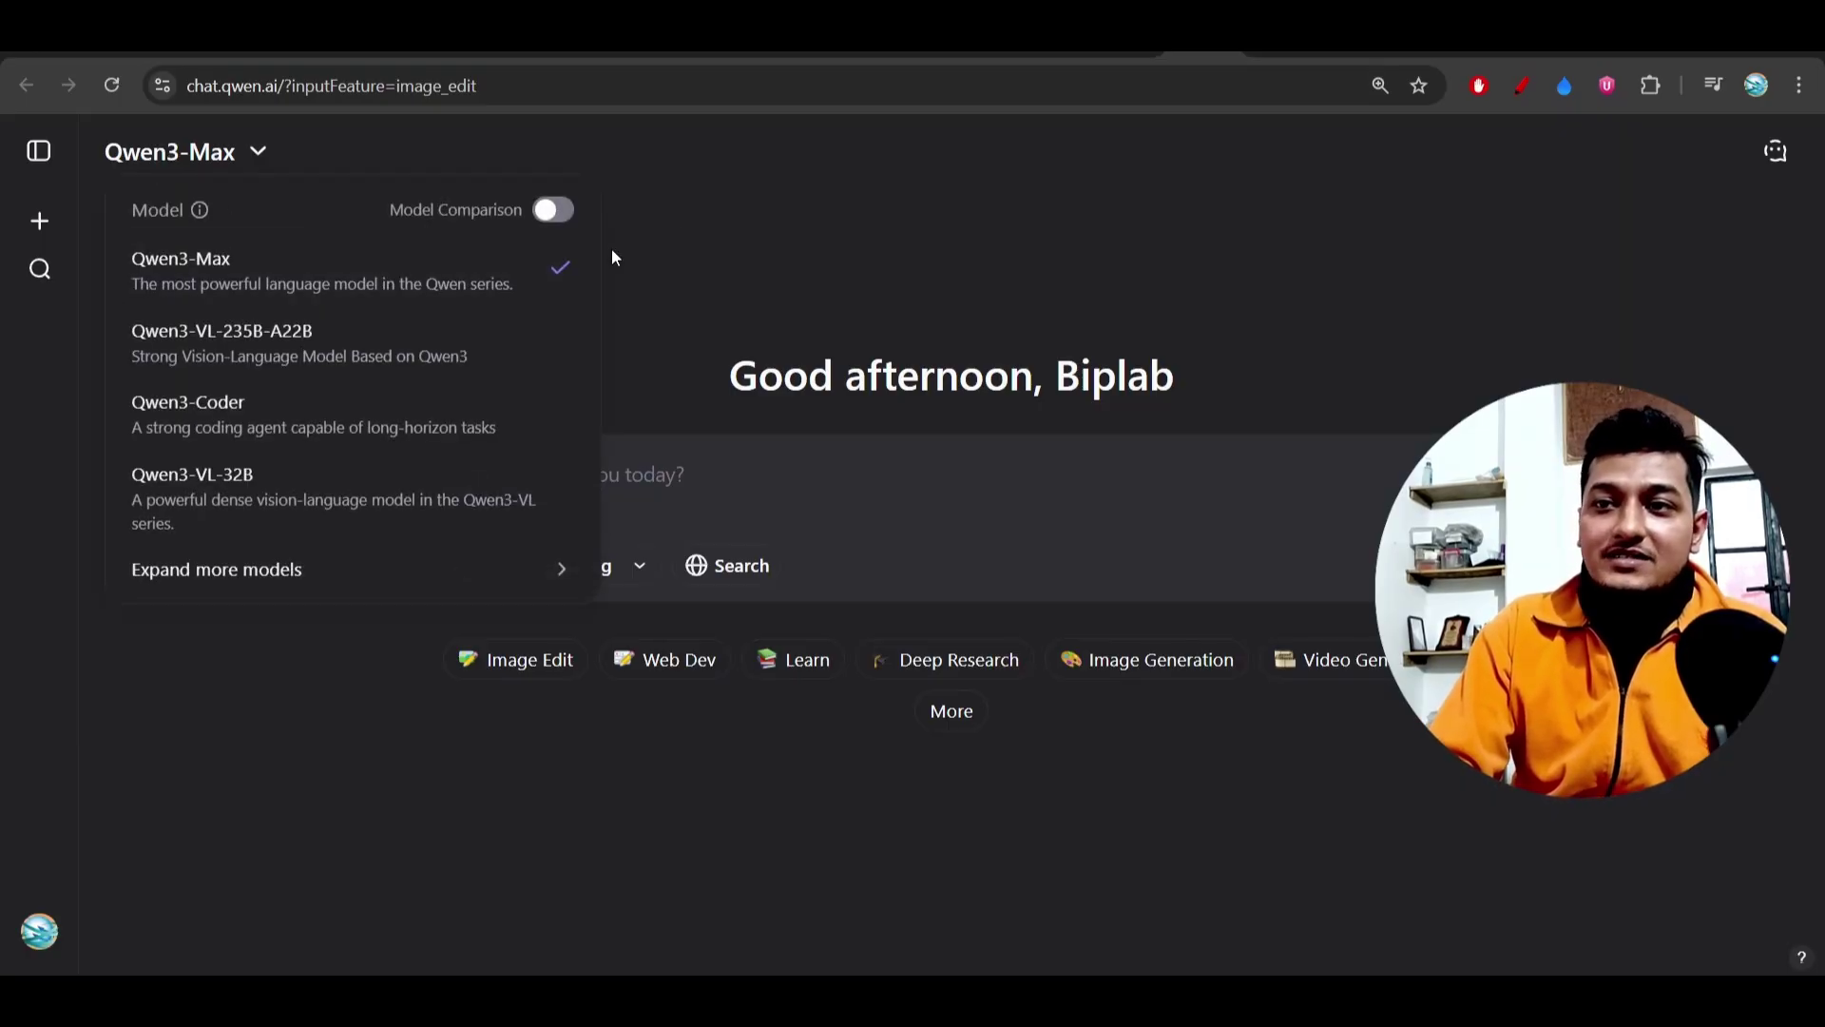
{"action": "left_click", "coordinate": [743, 221]}
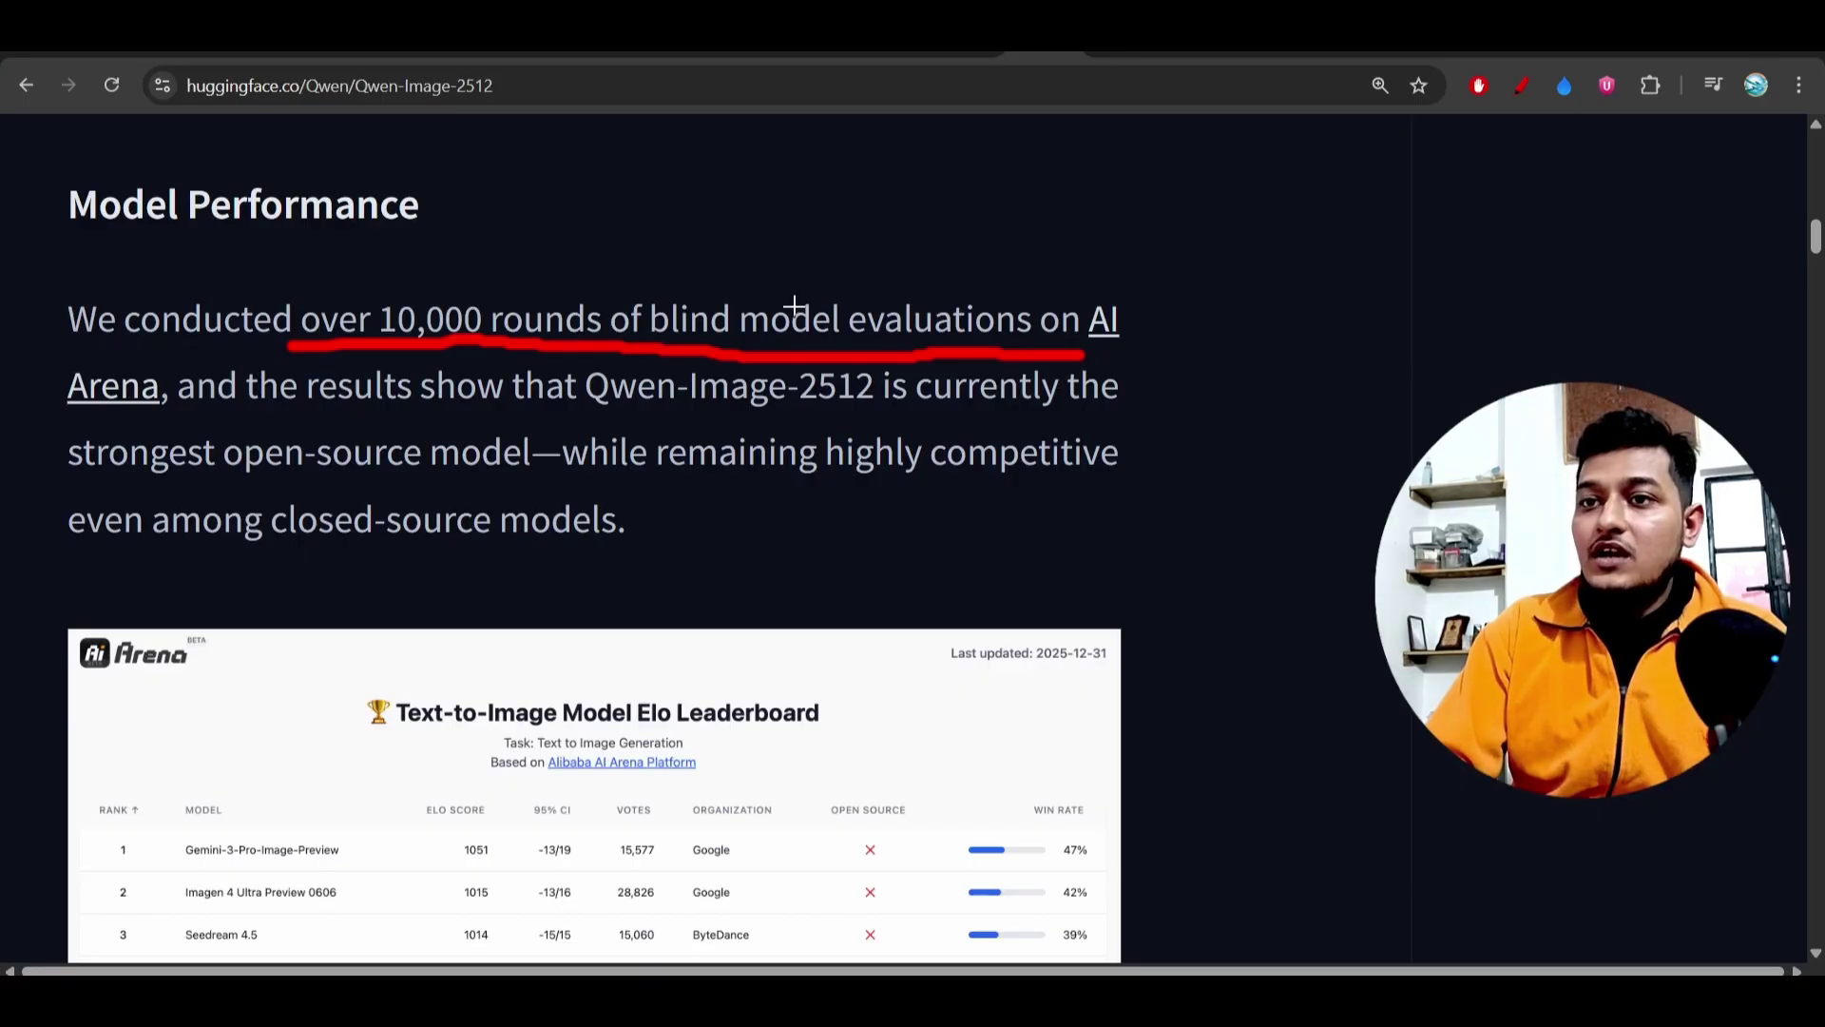
{"action": "scroll", "coordinate": [794, 305], "scroll_direction": "up", "scroll_amount": 4}
Step: Bring up the annotation drawing tools and put them away again
{"action": "key", "text": "ctrl+minus"}
{"action": "scroll", "coordinate": [1530, 361], "scroll_direction": "up", "scroll_amount": 4}
{"action": "scroll", "coordinate": [1531, 362], "scroll_direction": "up", "scroll_amount": 3}
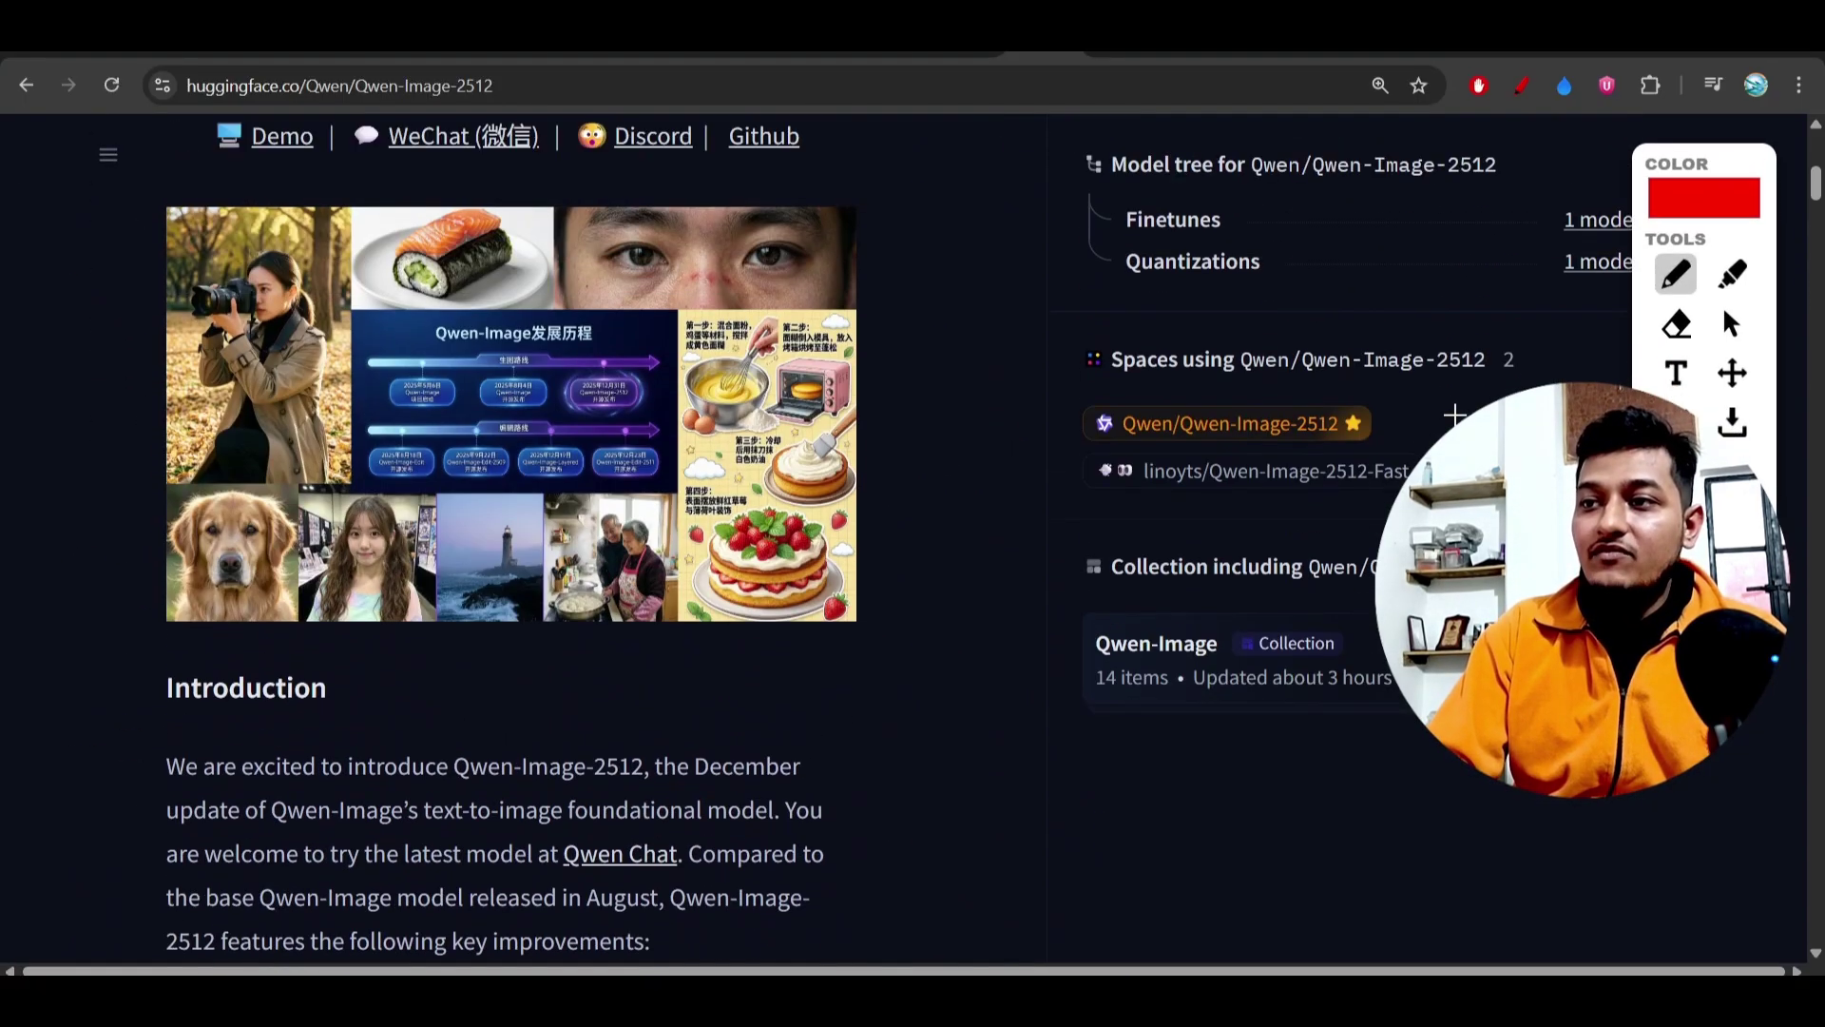
{"action": "key", "text": "ctrl+plus"}
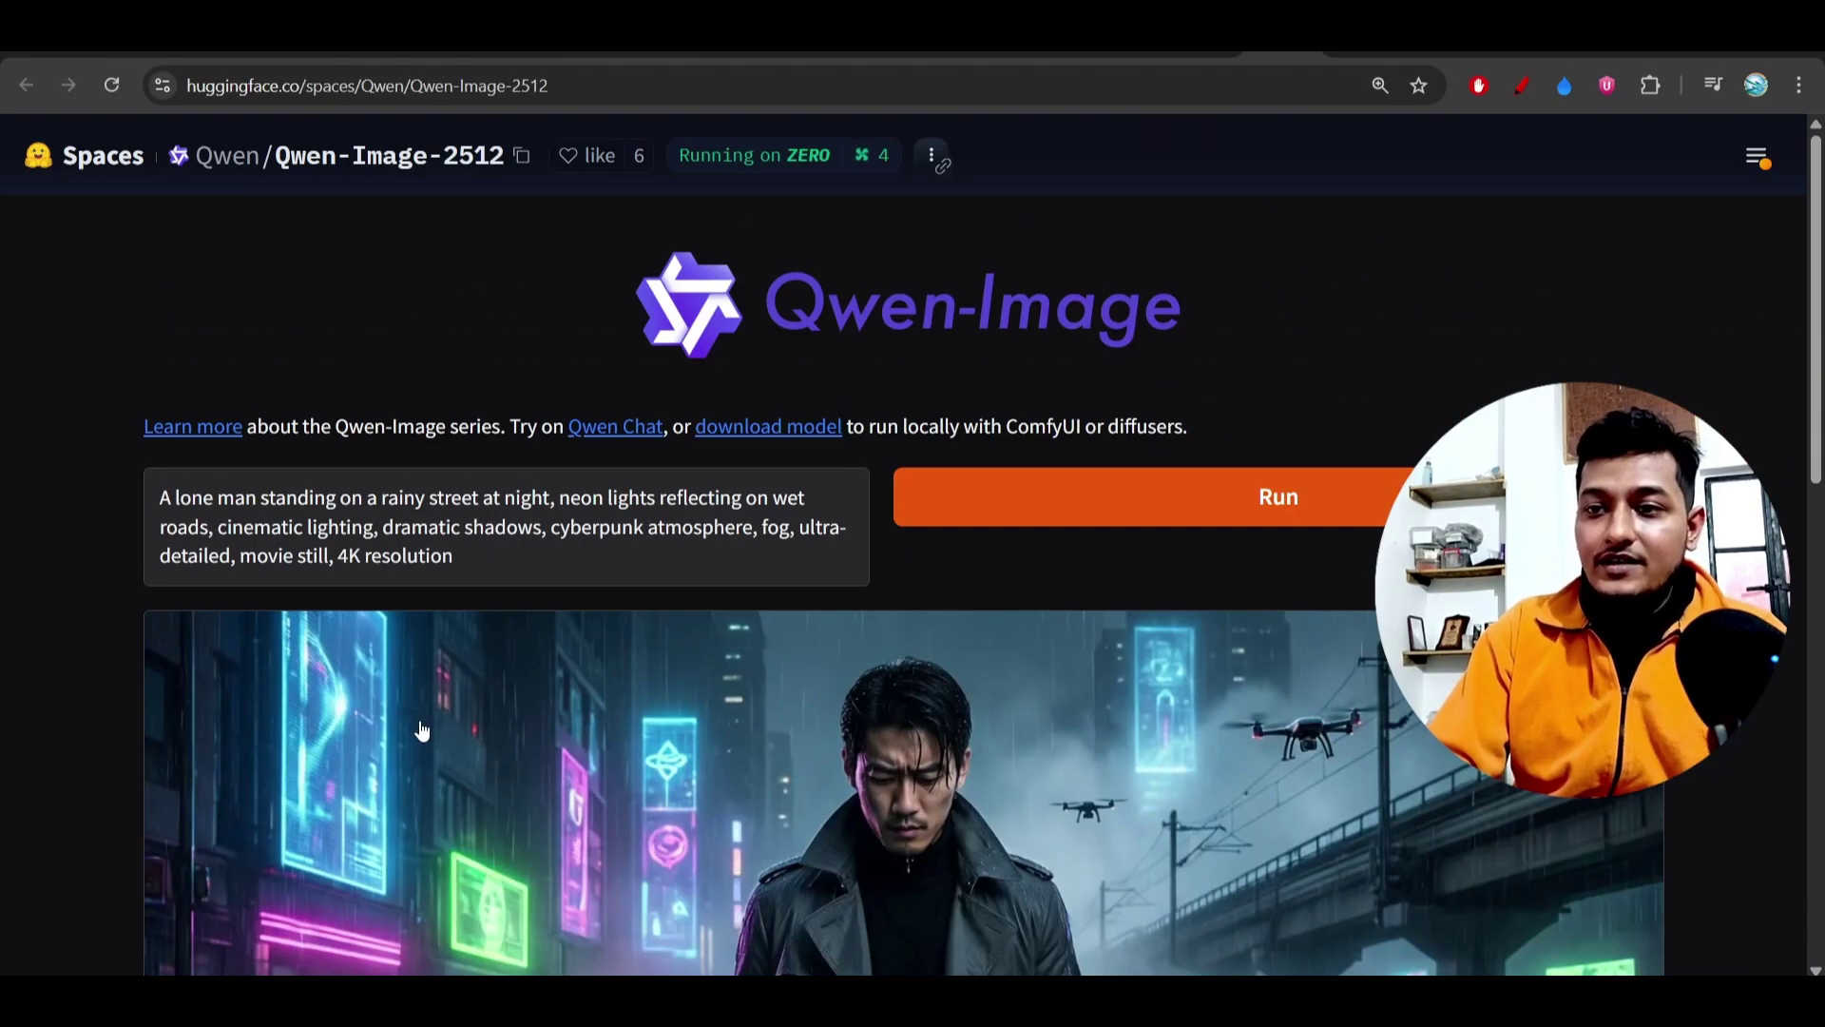
{"action": "scroll", "coordinate": [421, 731], "scroll_direction": "down", "scroll_amount": 3}
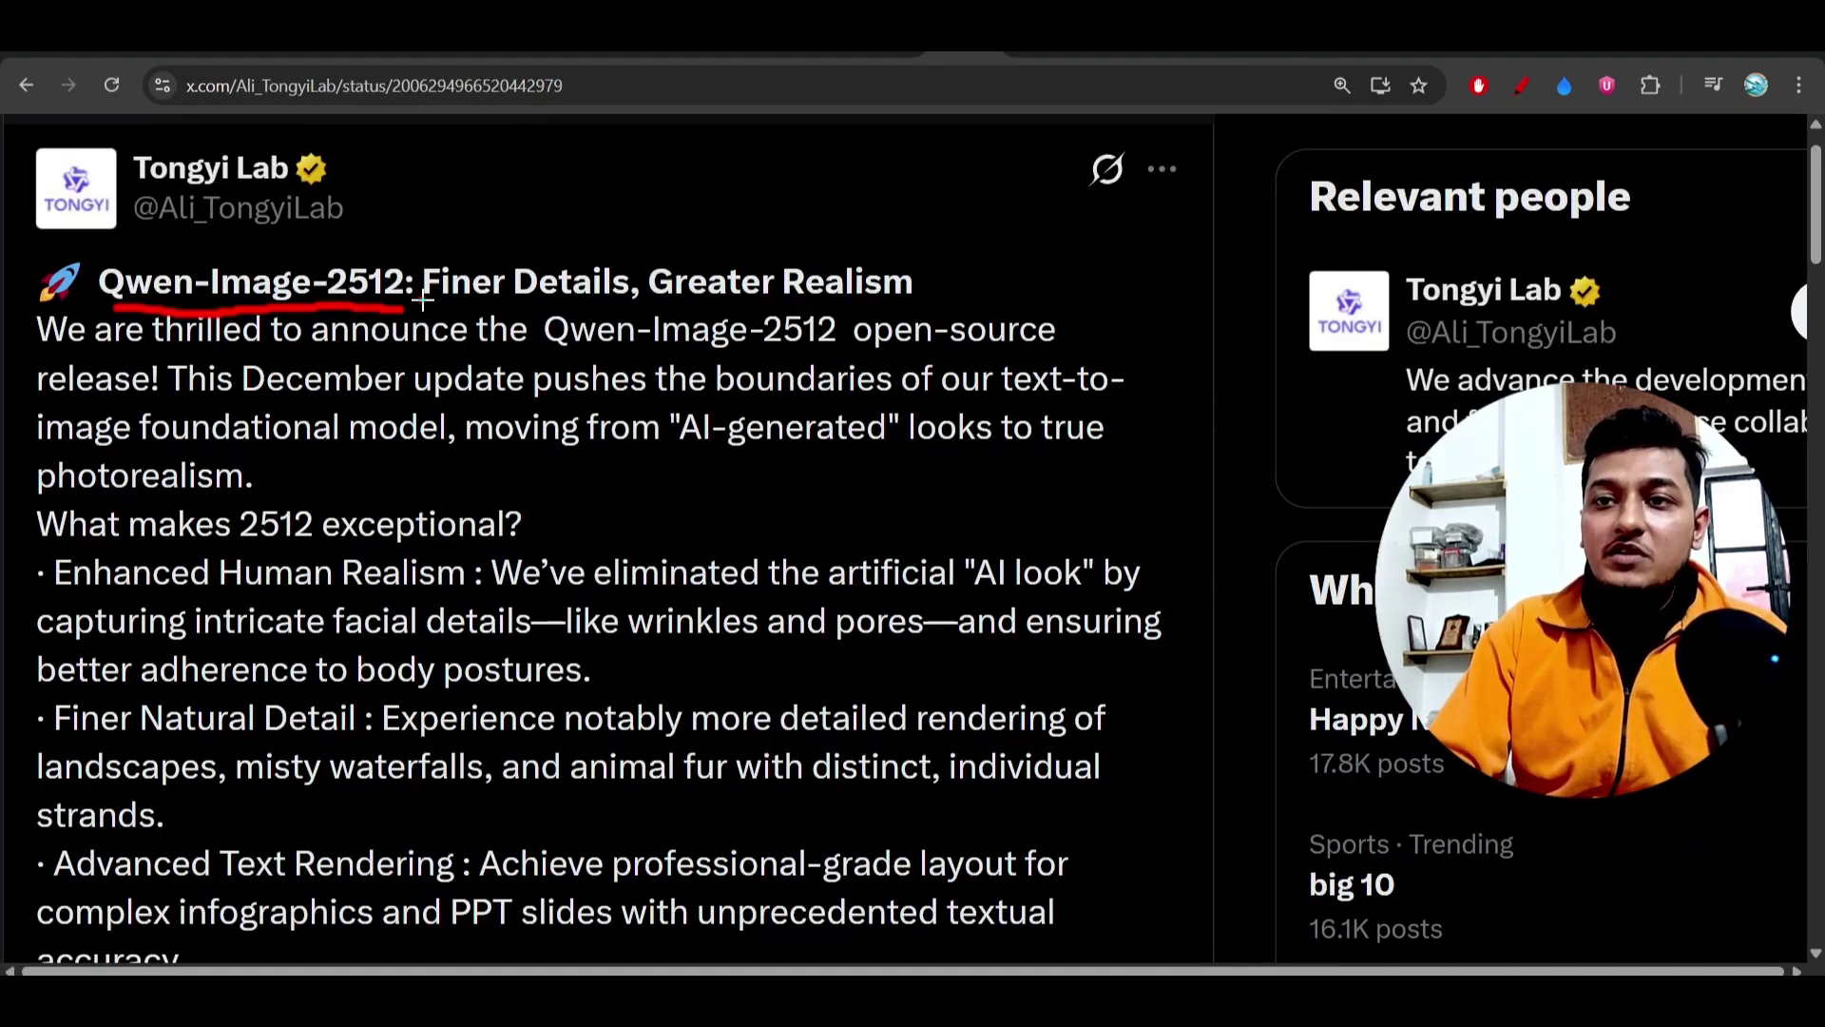
Step: Underline 'Finer Details', 'Greater Realism' and the intro's open-source release and realism phrases
{"action": "left_click_drag", "start_coordinate": [423, 295], "coordinate": [541, 302]}
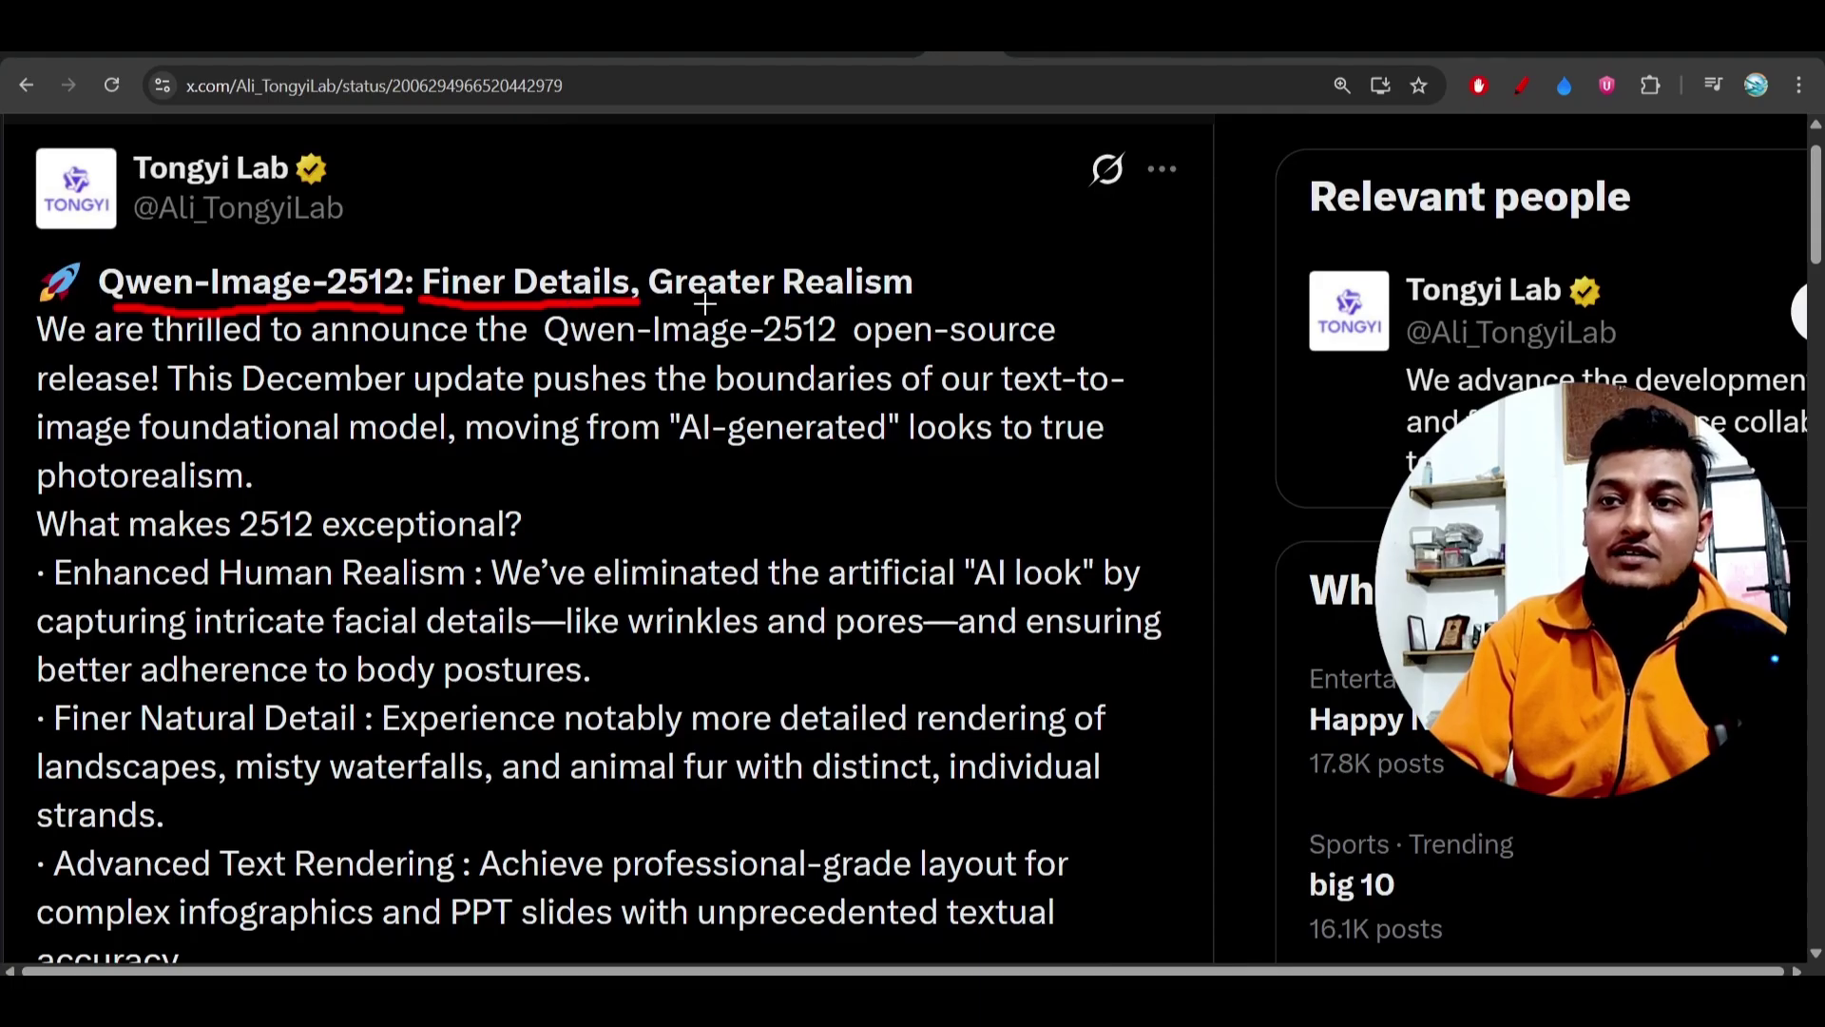
{"action": "left_click_drag", "start_coordinate": [709, 301], "coordinate": [866, 300]}
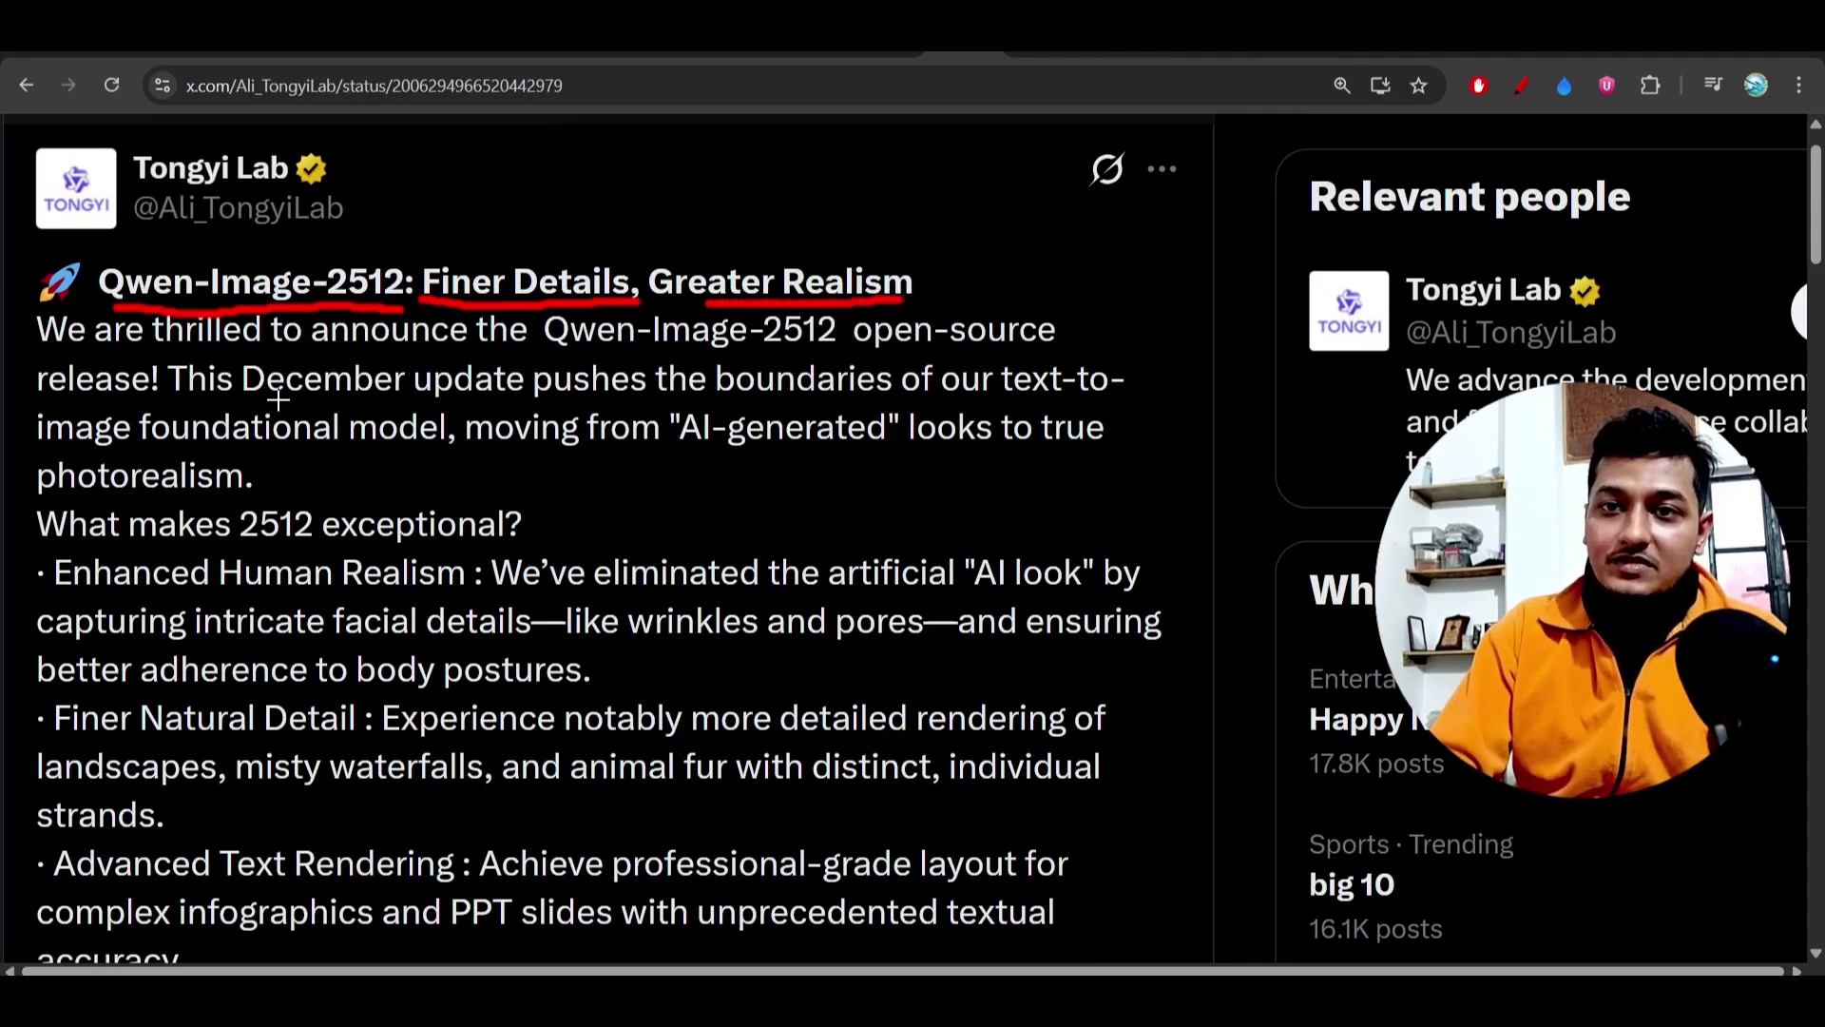
{"action": "left_click_drag", "start_coordinate": [123, 357], "coordinate": [1038, 360]}
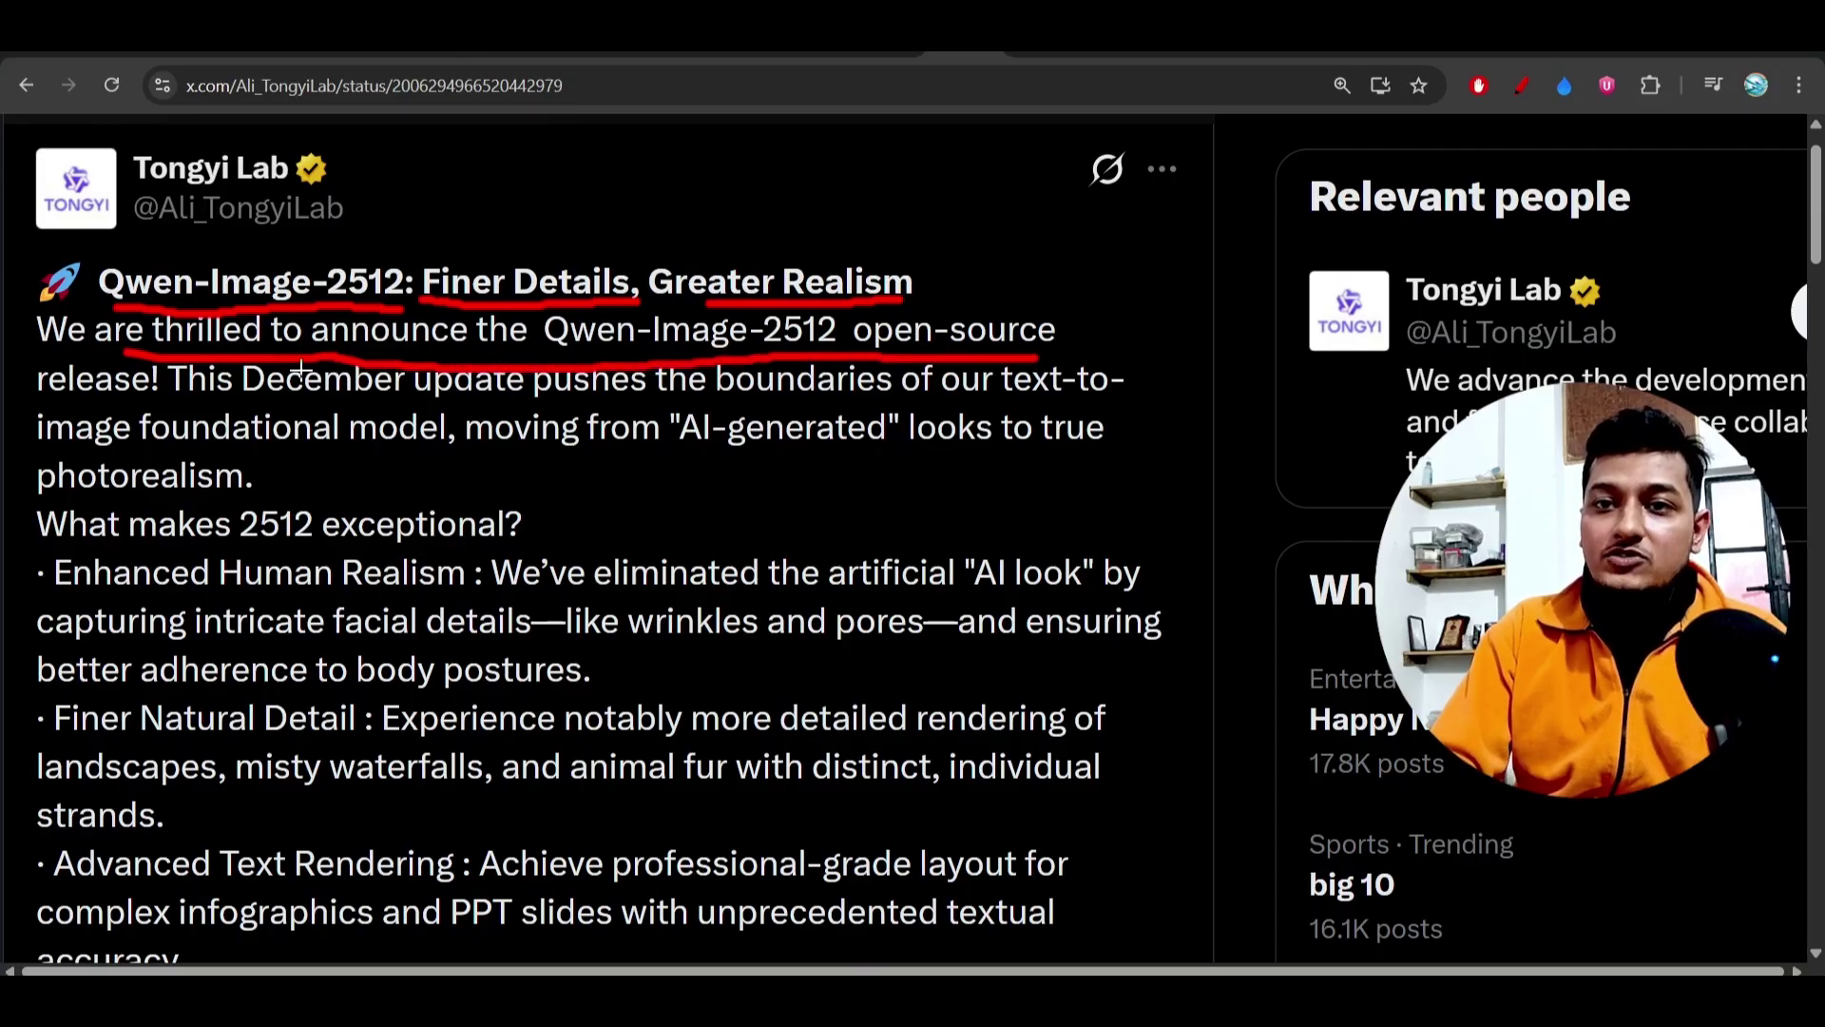
{"action": "left_click_drag", "start_coordinate": [259, 411], "coordinate": [1047, 409]}
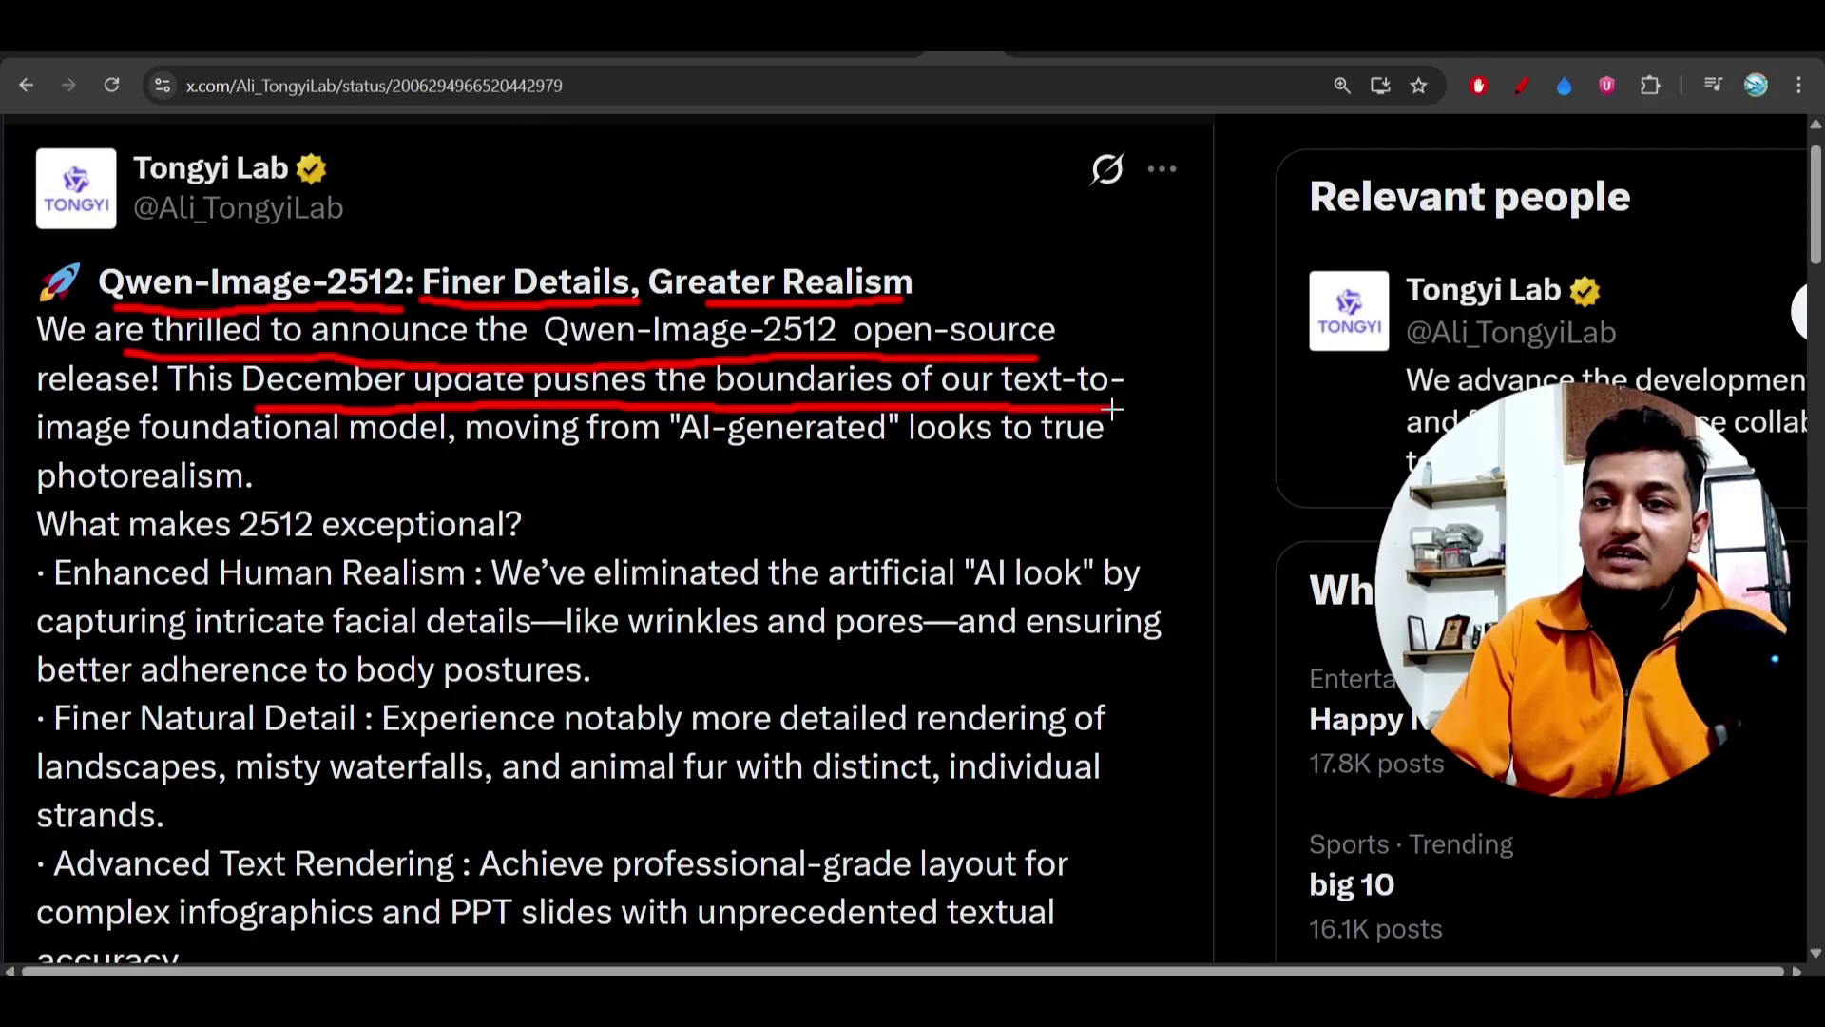
{"action": "left_click_drag", "start_coordinate": [199, 458], "coordinate": [436, 456]}
{"action": "left_click_drag", "start_coordinate": [570, 451], "coordinate": [1063, 453]}
{"action": "left_click_drag", "start_coordinate": [166, 503], "coordinate": [251, 501]}
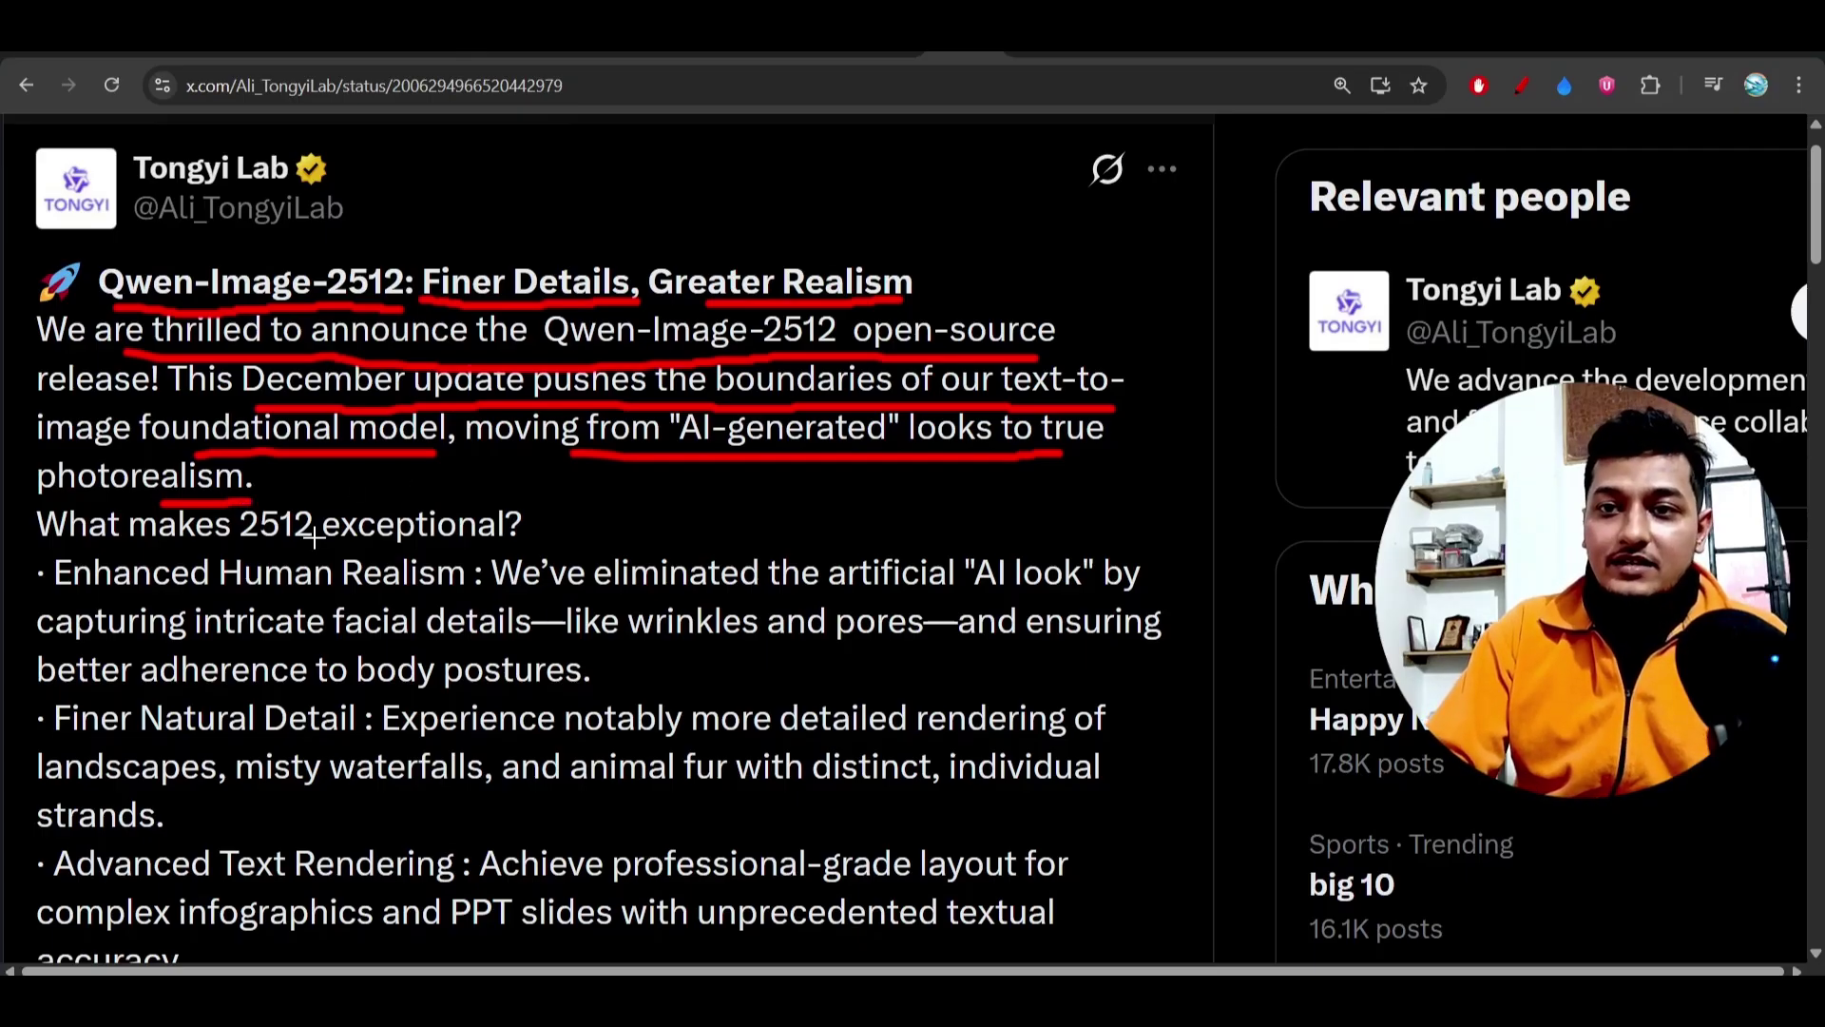
Step: Underline 'makes 2512 exceptional', 'Enhanced Human Realism' and 'capturing intricate facial details'
{"action": "left_click_drag", "start_coordinate": [121, 550], "coordinate": [491, 550]}
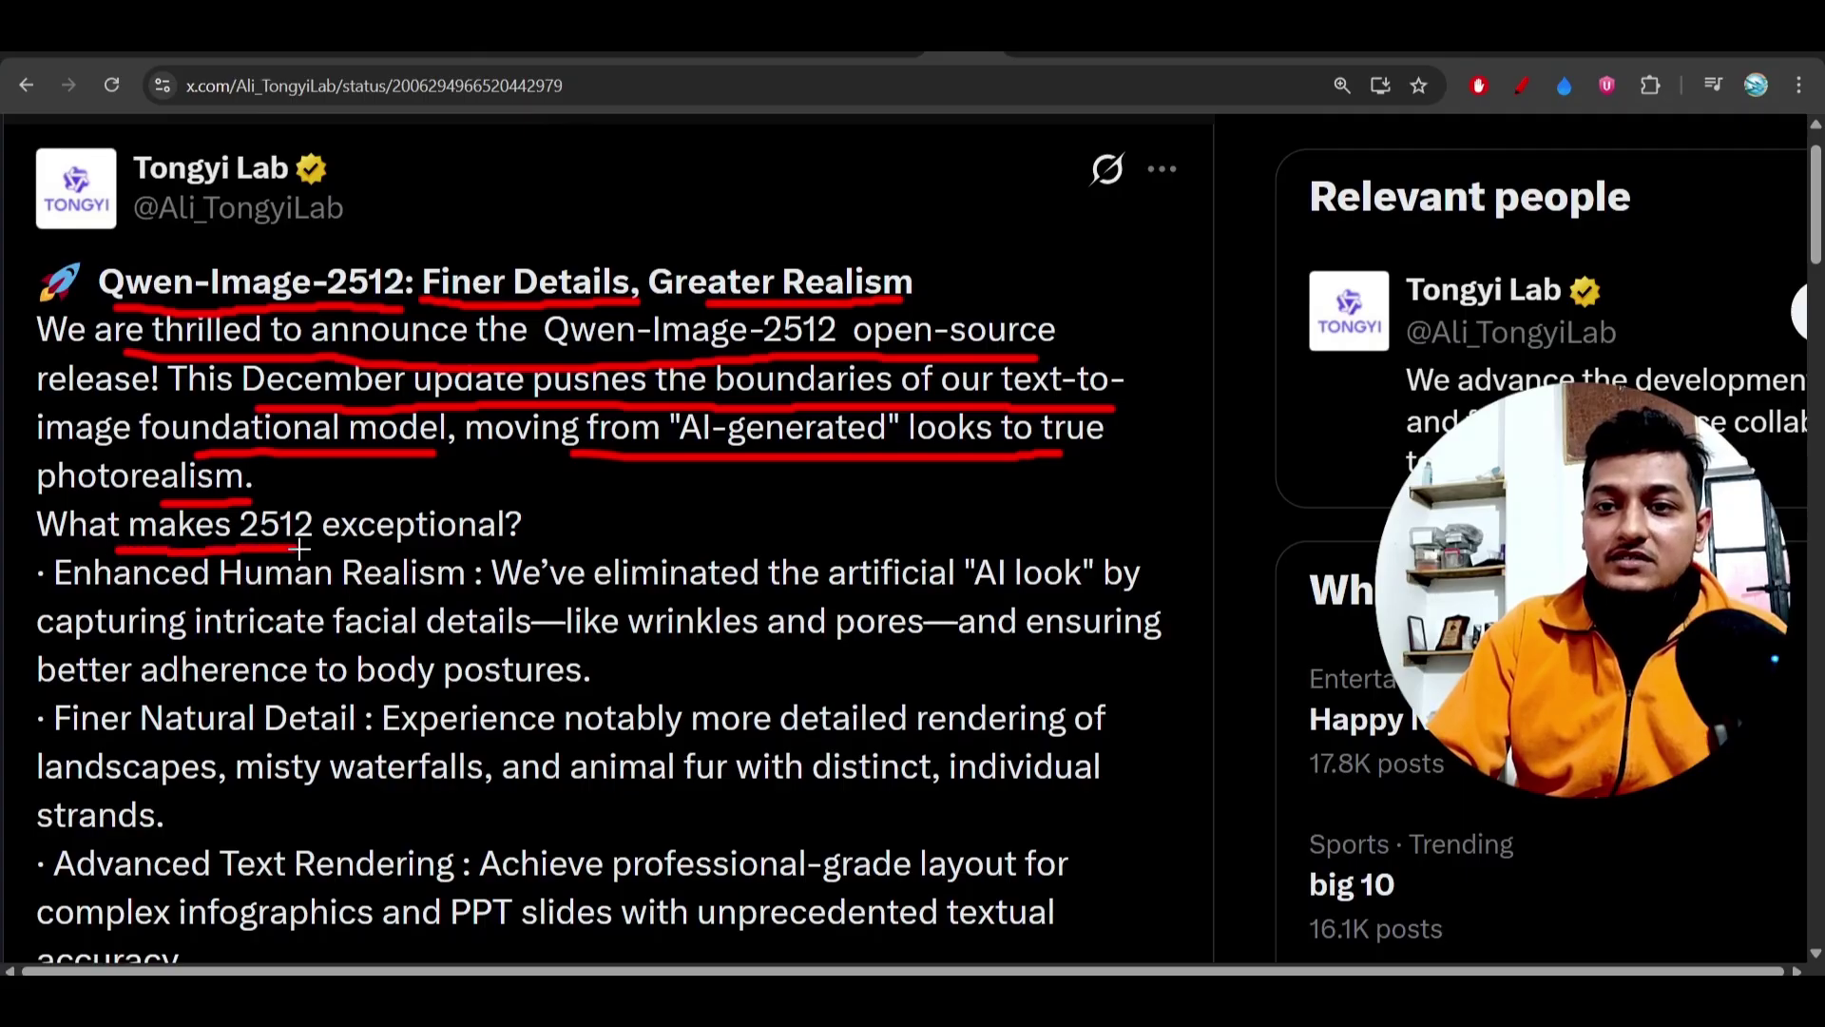
{"action": "left_click_drag", "start_coordinate": [53, 592], "coordinate": [1173, 600]}
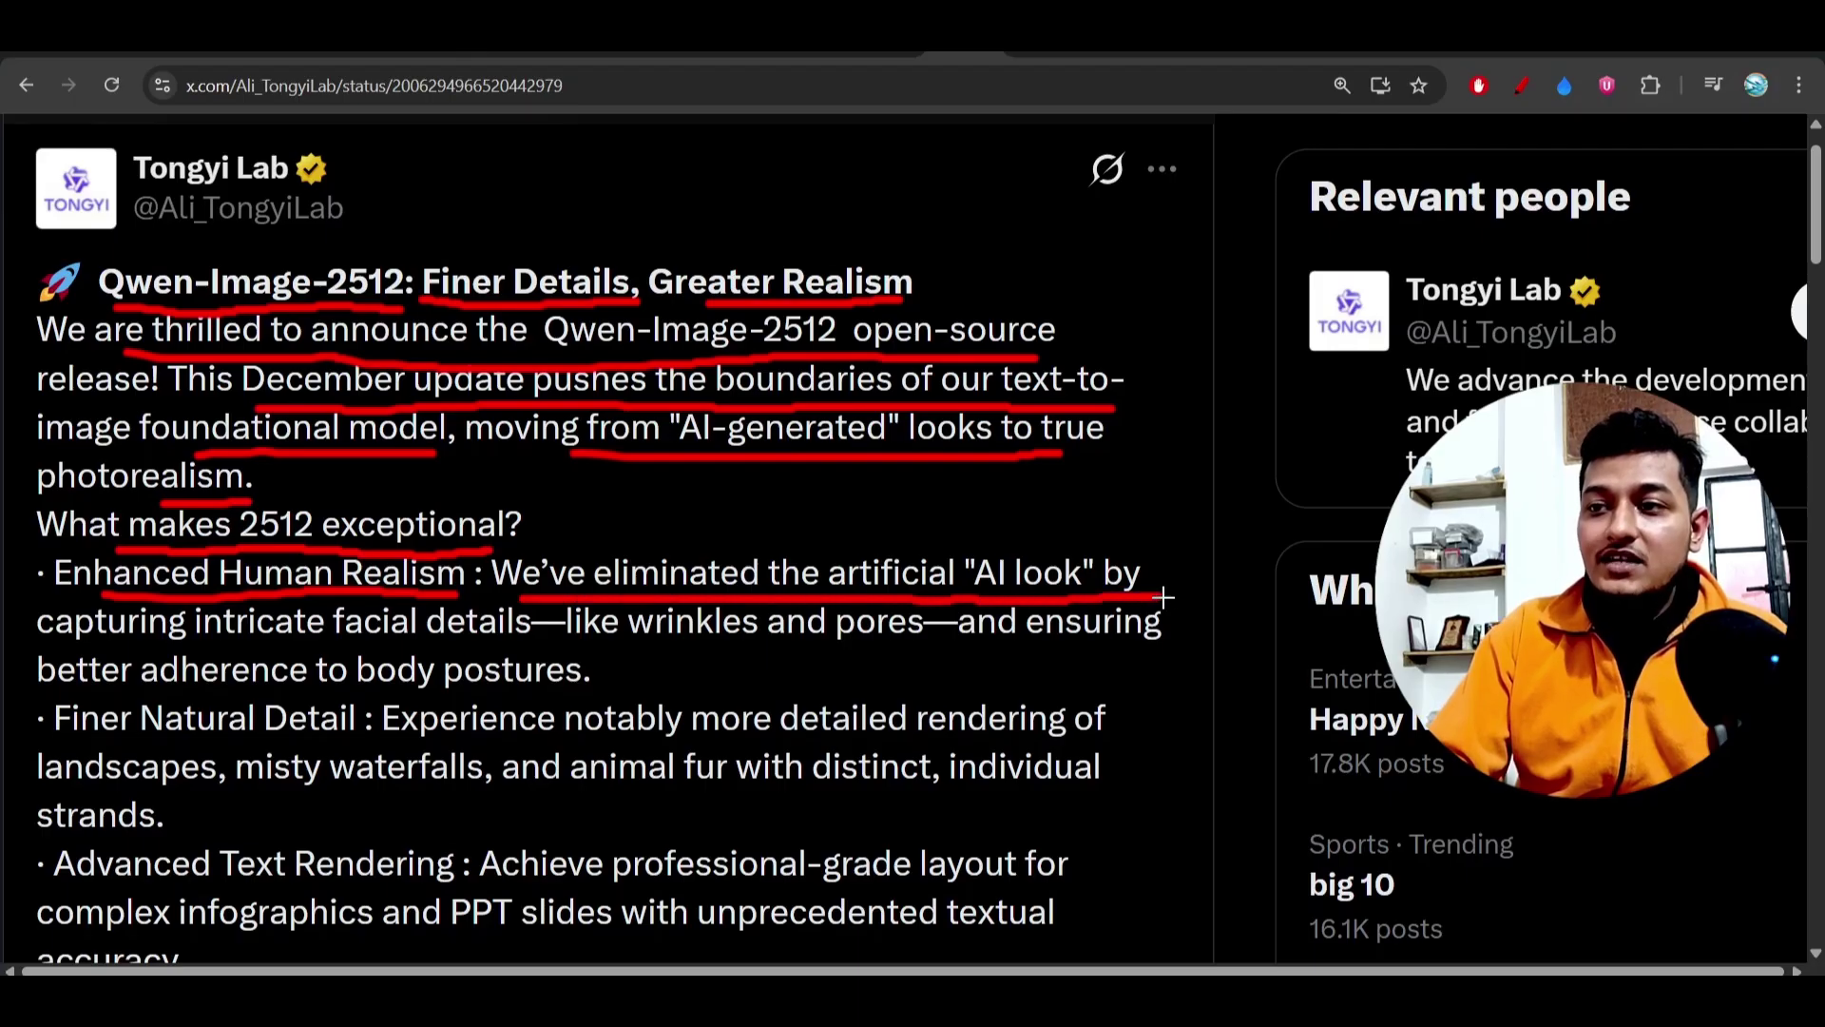
{"action": "left_click_drag", "start_coordinate": [95, 640], "coordinate": [919, 658]}
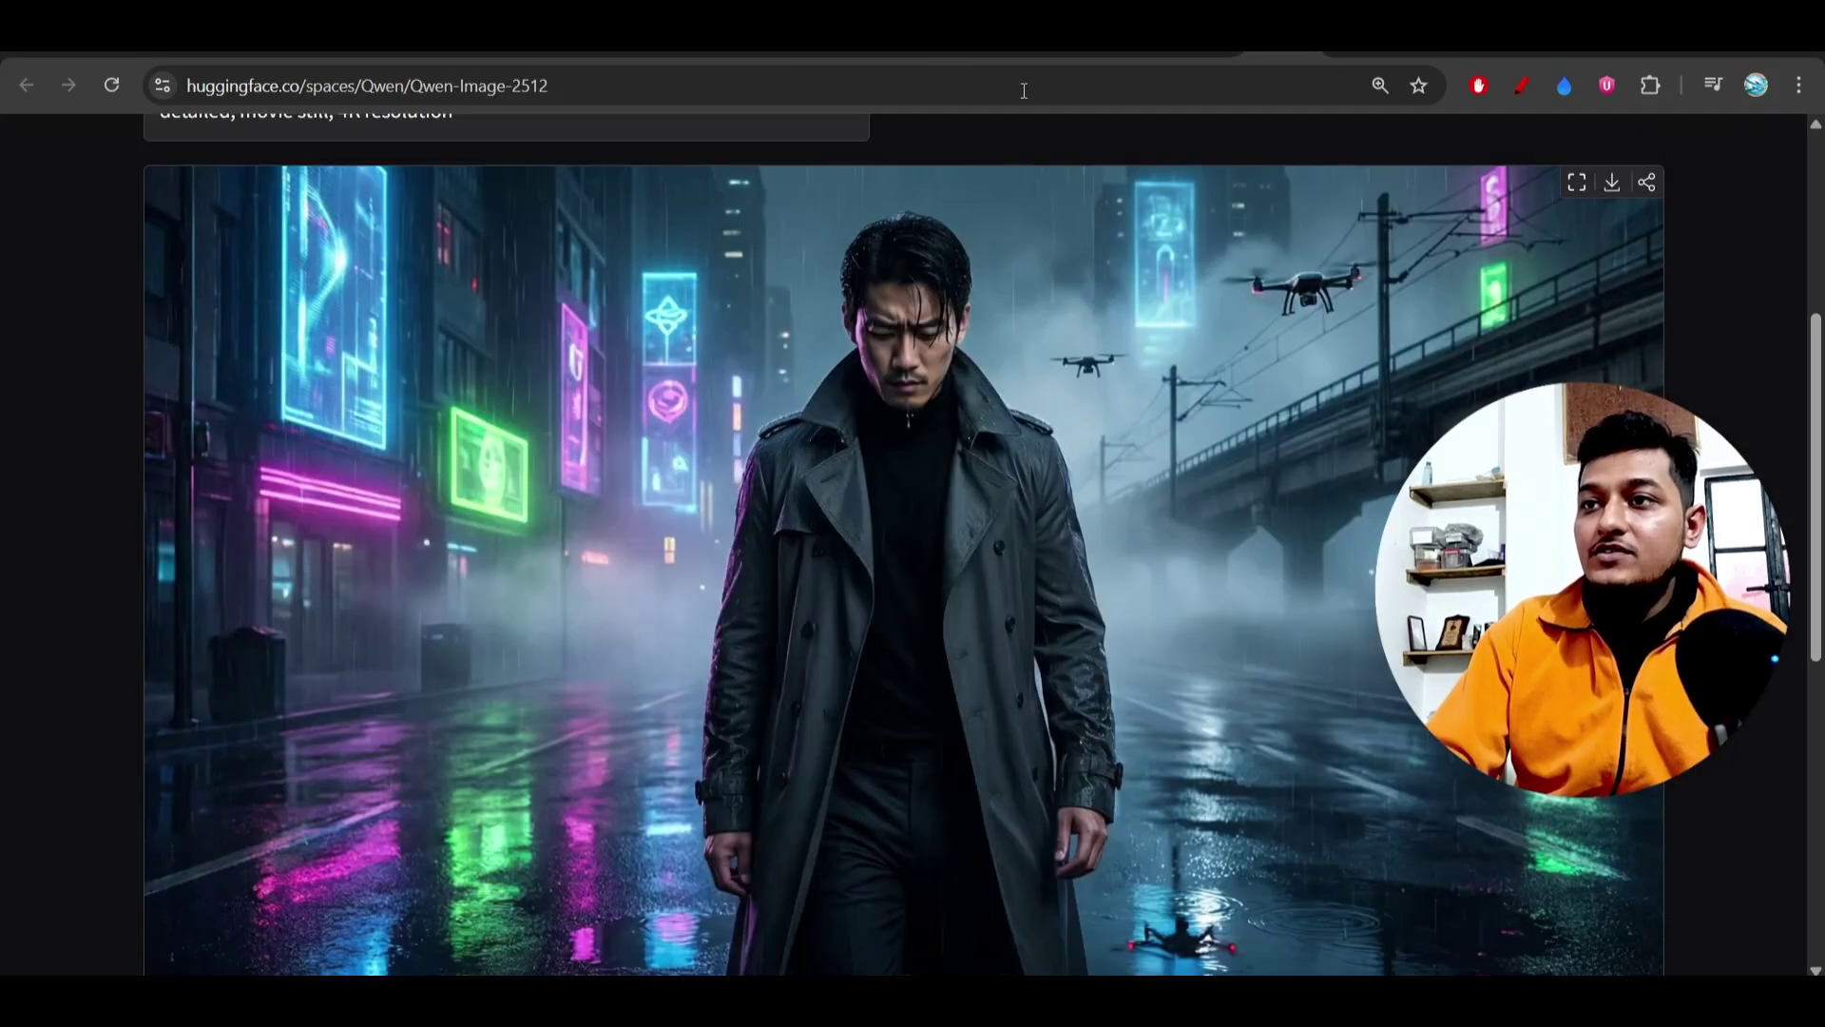
{"action": "scroll", "coordinate": [868, 359], "scroll_direction": "up", "scroll_amount": 3}
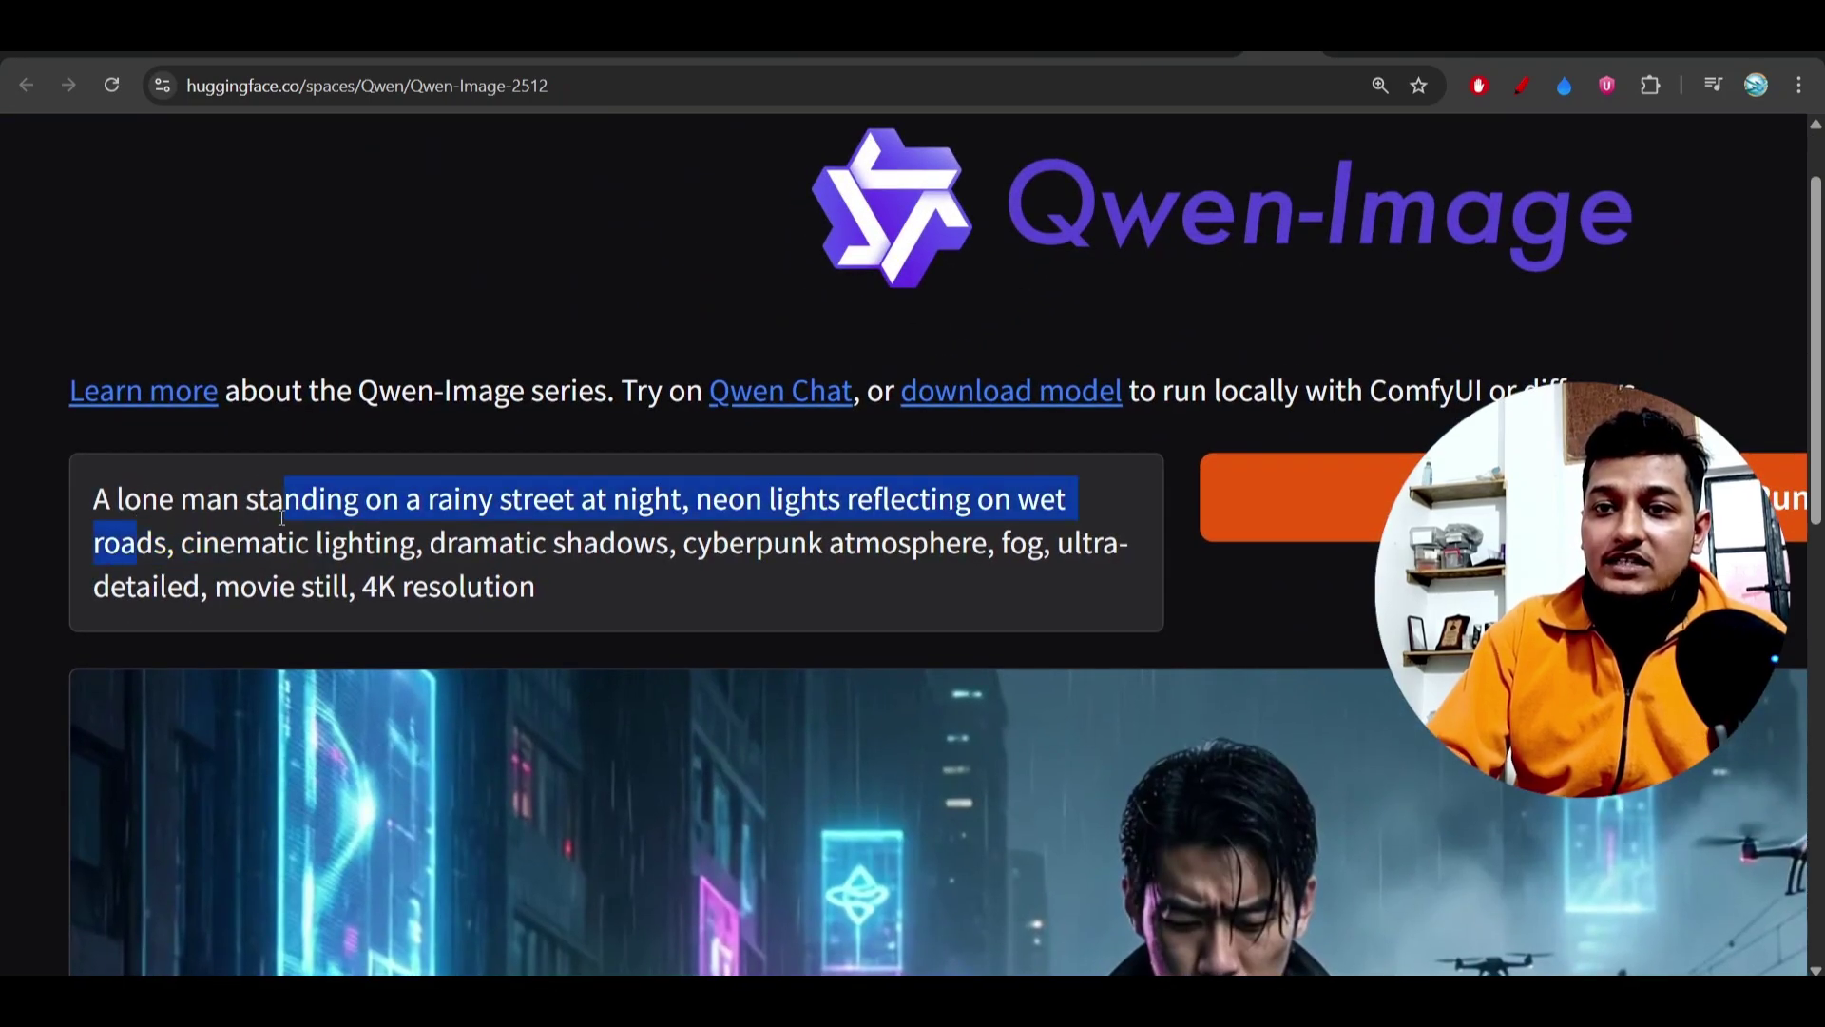
{"action": "mouse_move", "coordinate": [130, 538]}
{"action": "left_mouse_down"}
{"action": "mouse_move", "coordinate": [329, 502]}
{"action": "mouse_move", "coordinate": [122, 508]}
{"action": "mouse_move", "coordinate": [315, 543]}
{"action": "mouse_move", "coordinate": [1061, 544]}
{"action": "mouse_move", "coordinate": [989, 539]}
{"action": "left_mouse_up"}
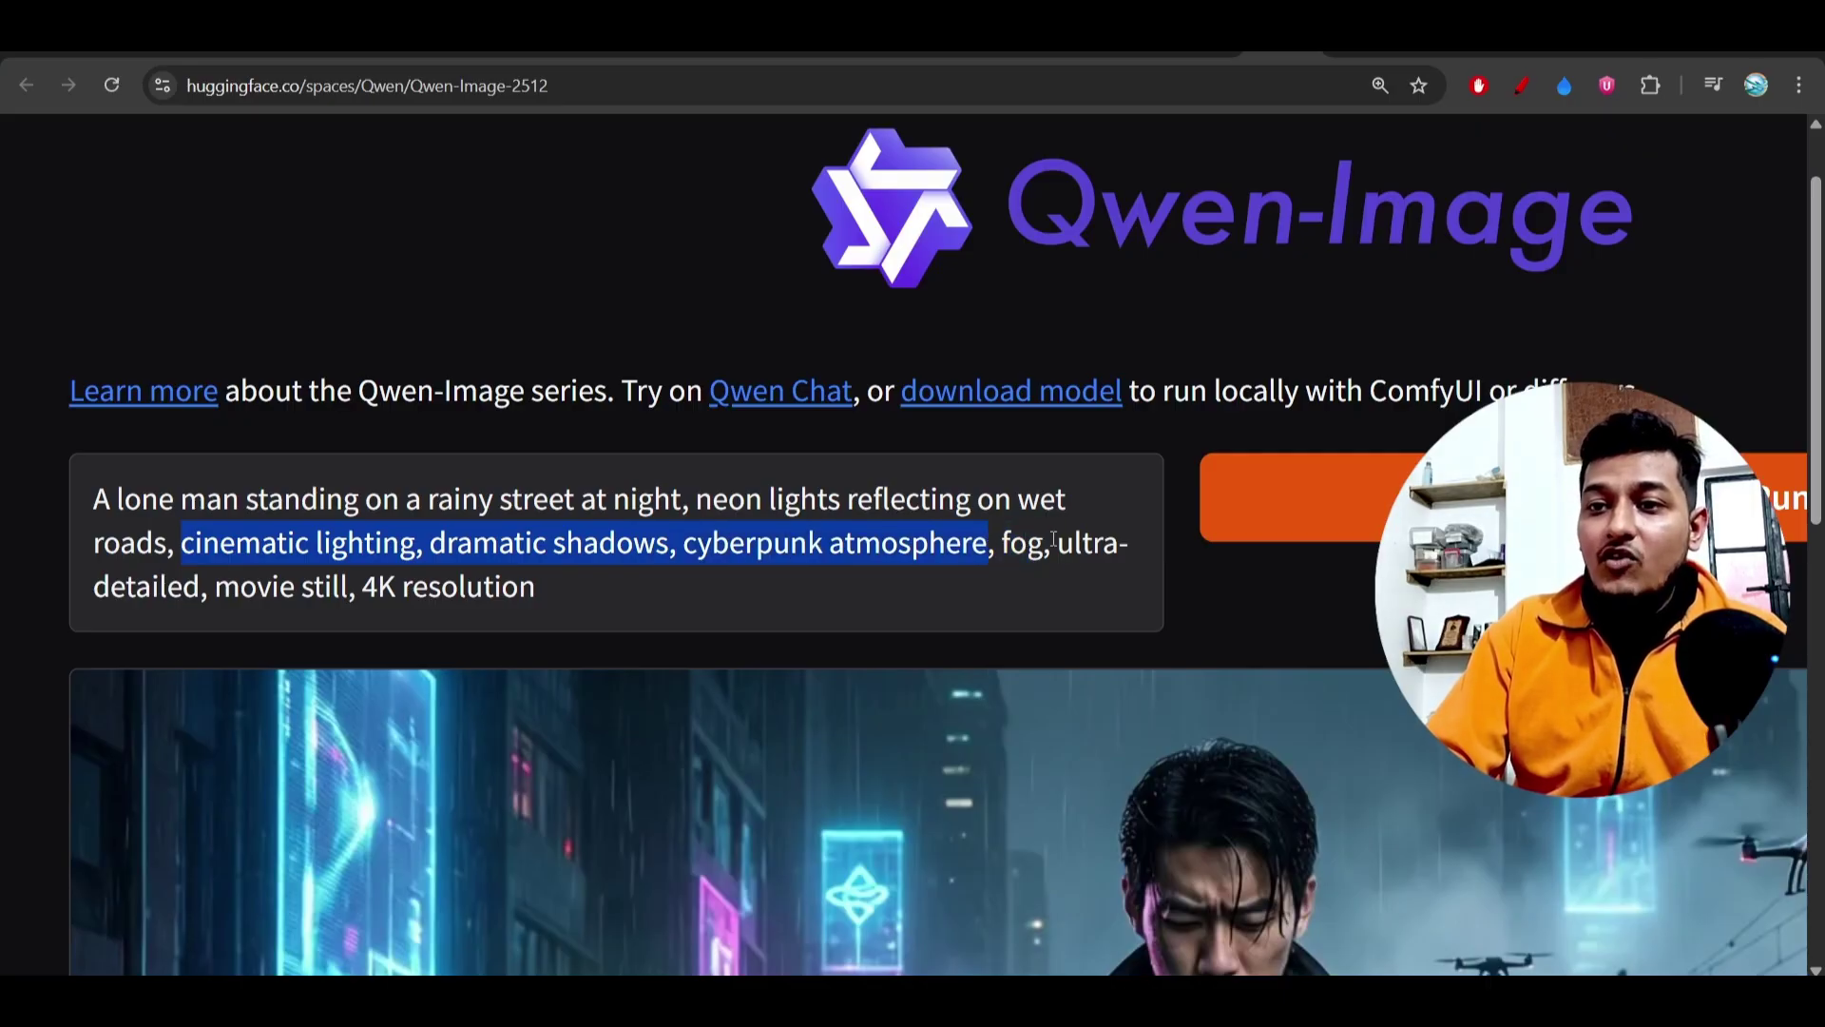
{"action": "left_click_drag", "start_coordinate": [165, 586], "coordinate": [563, 596]}
{"action": "left_click", "coordinate": [562, 596]}
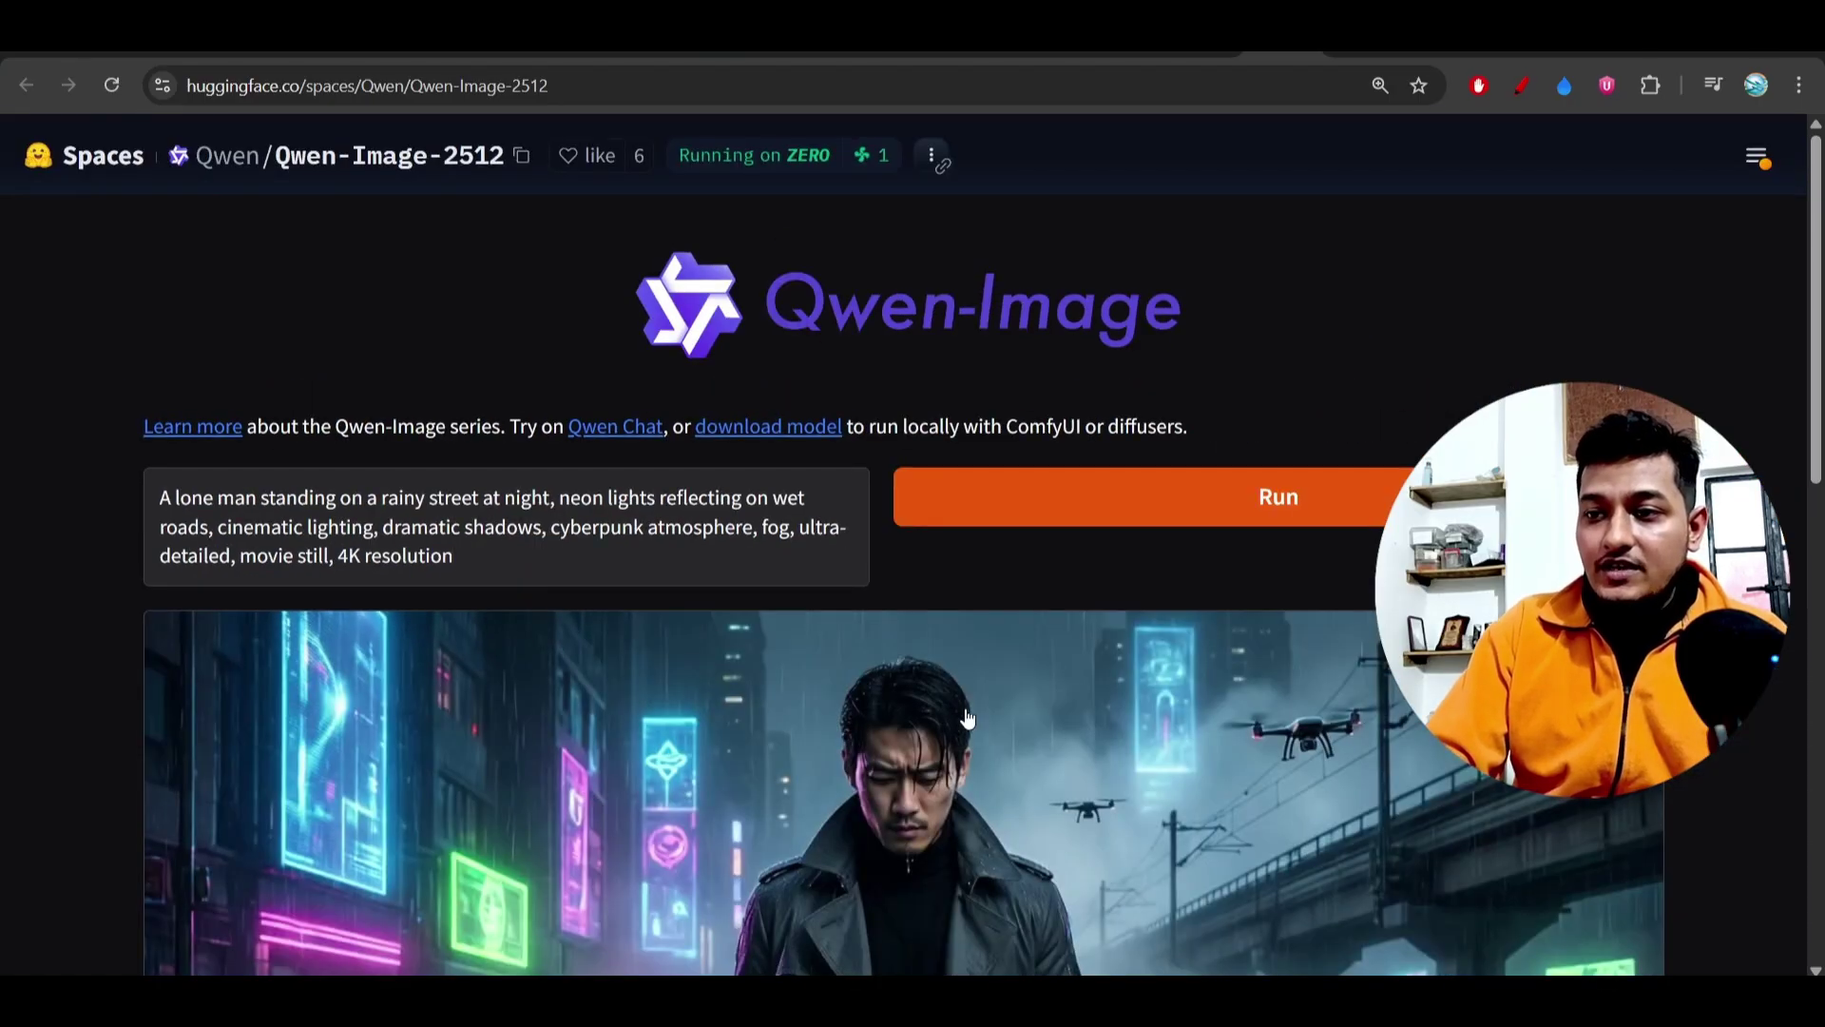
{"action": "scroll", "coordinate": [978, 724], "scroll_direction": "down", "scroll_amount": 2}
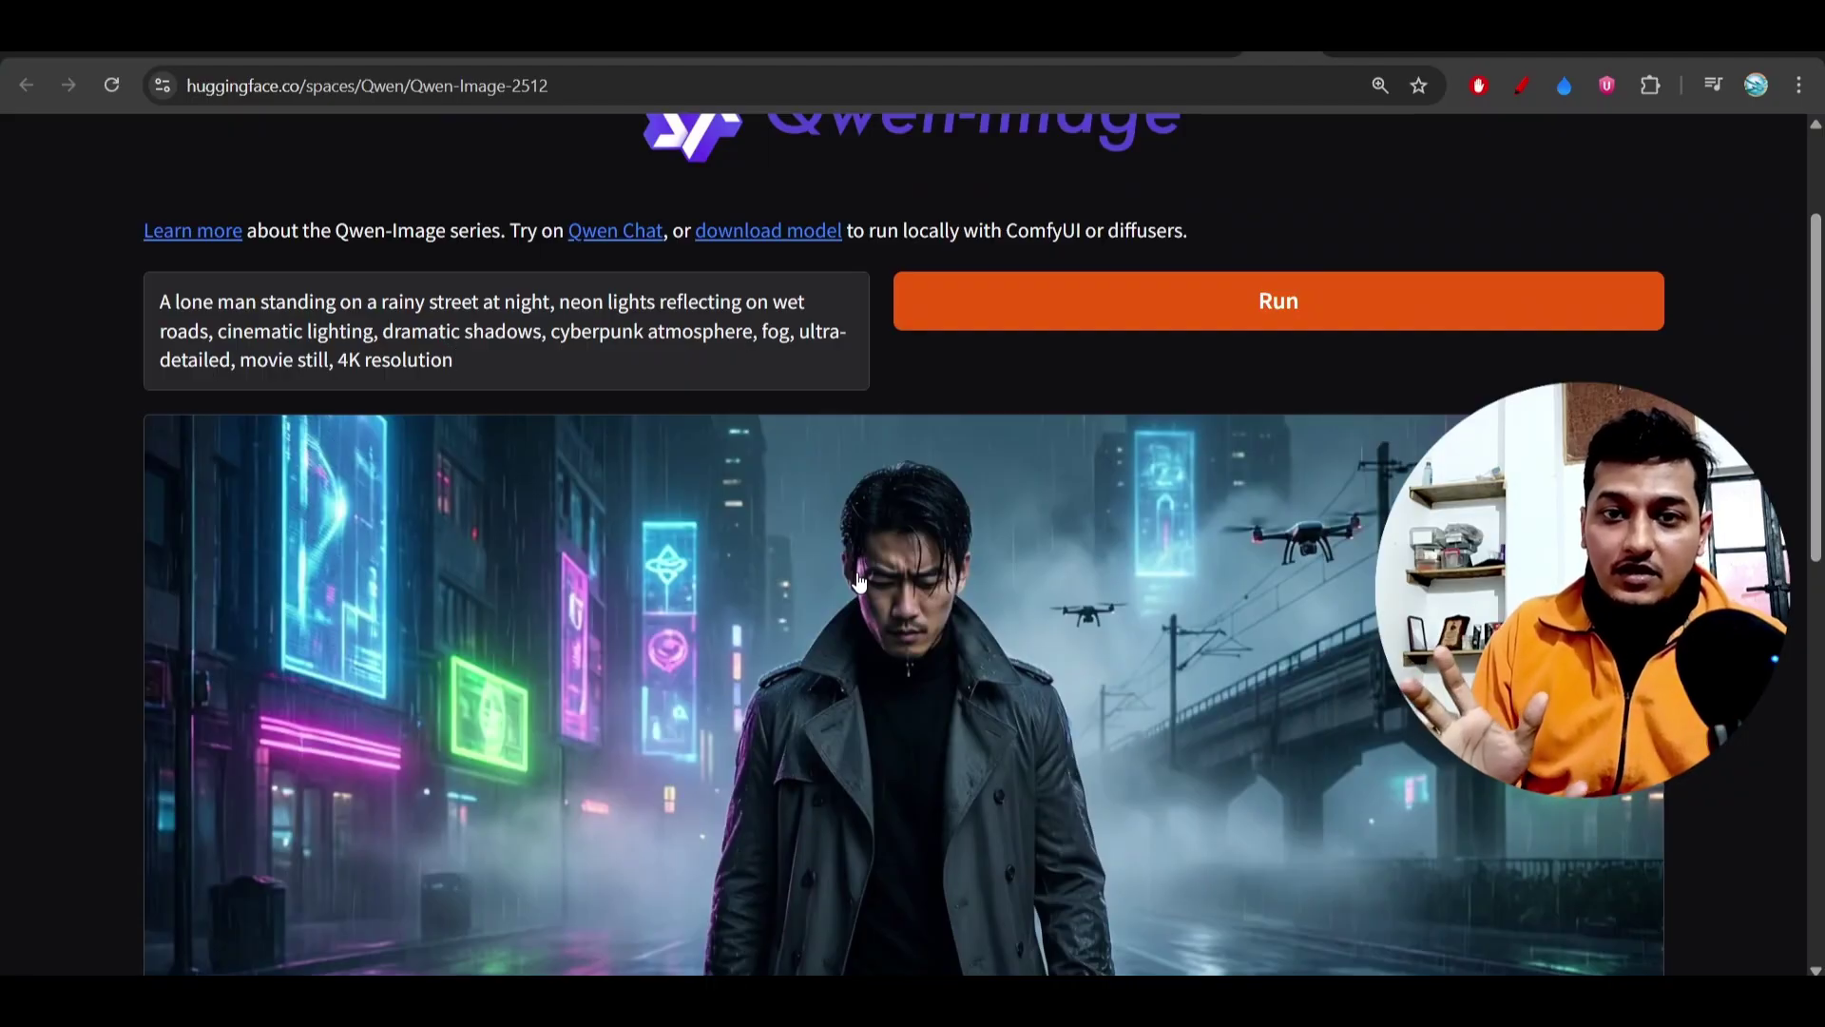
{"action": "scroll", "coordinate": [859, 582], "scroll_direction": "down", "scroll_amount": 1}
{"action": "scroll", "coordinate": [858, 582], "scroll_direction": "down", "scroll_amount": 2}
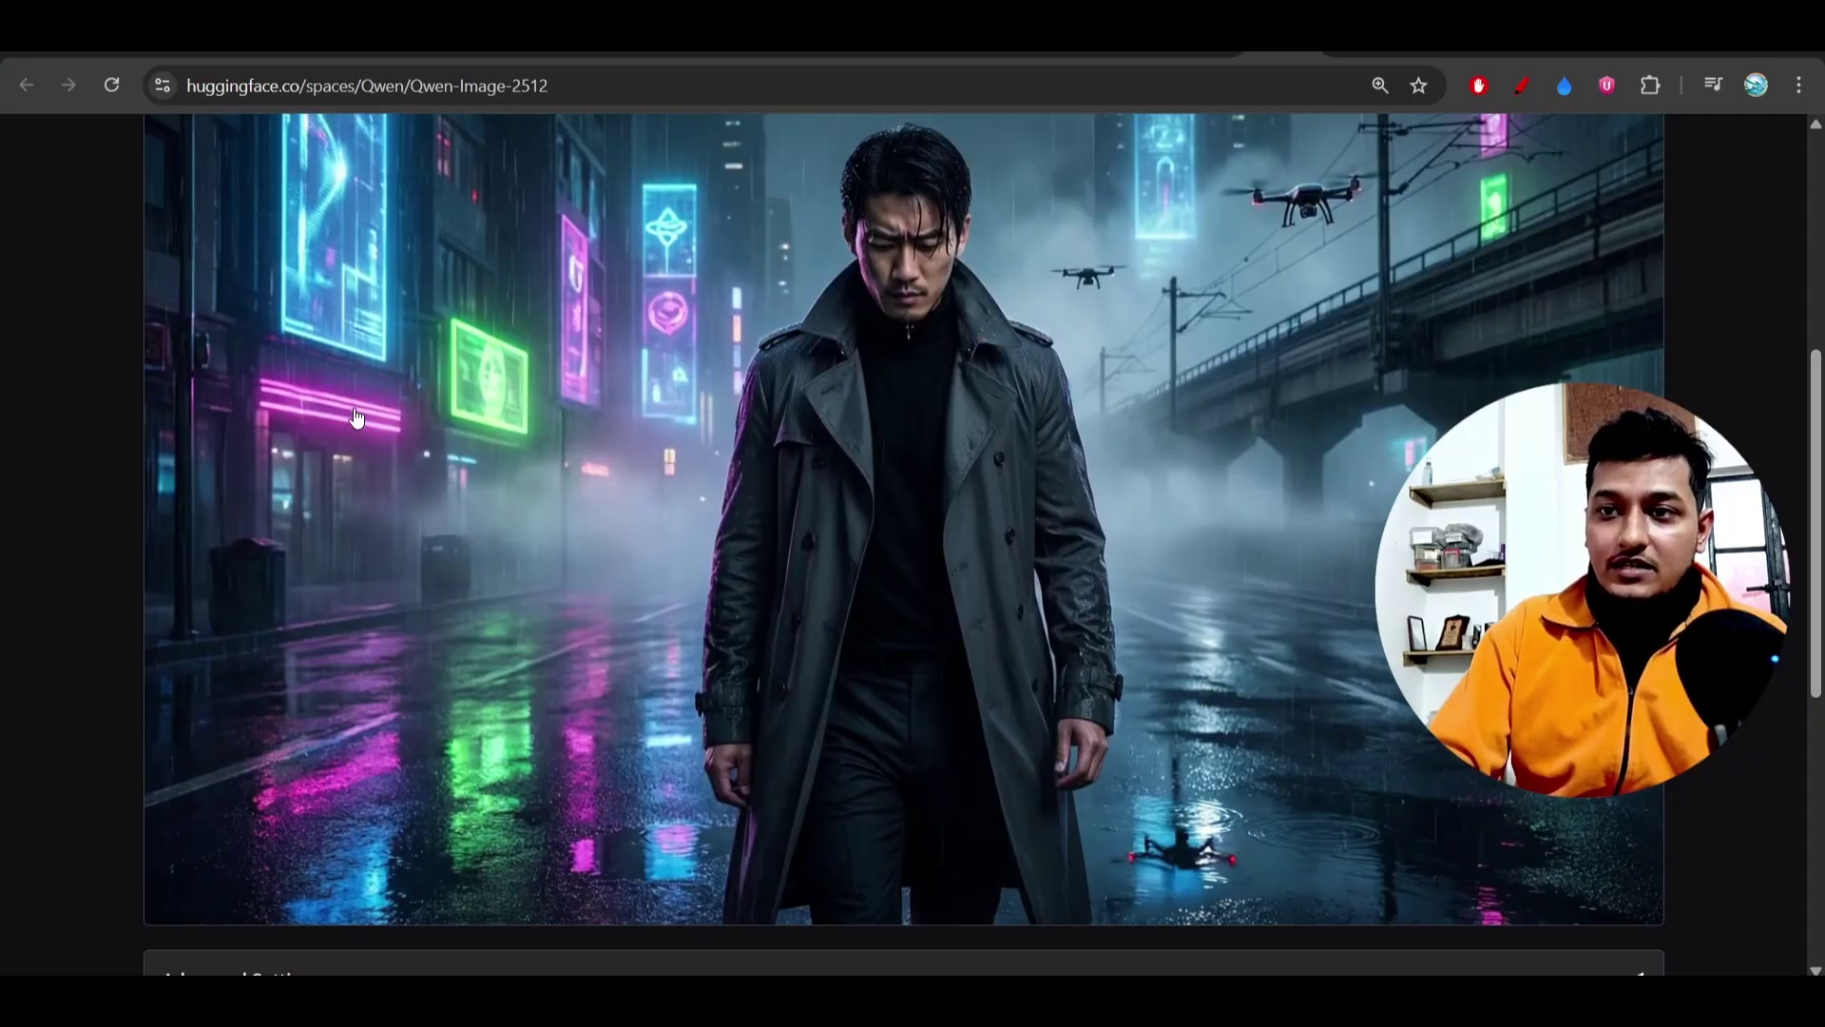
{"action": "scroll", "coordinate": [770, 464], "scroll_direction": "up", "scroll_amount": 3}
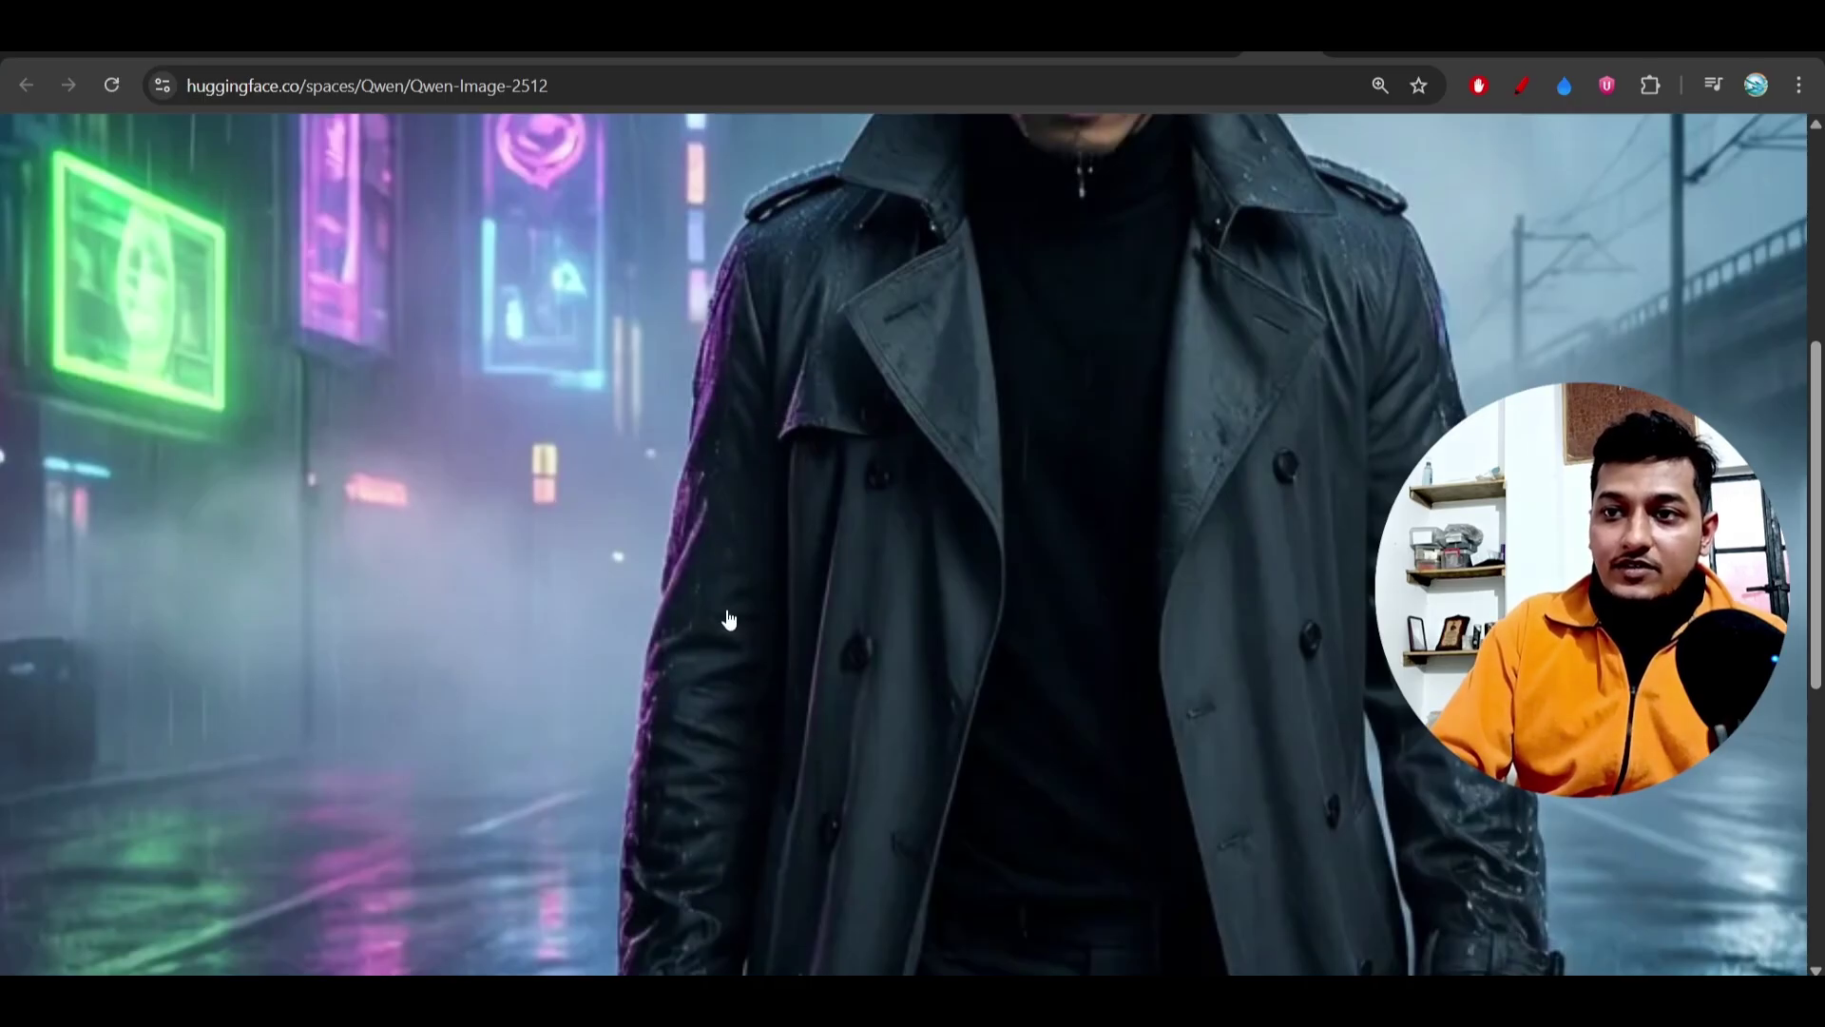
{"action": "scroll", "coordinate": [727, 621], "scroll_direction": "down", "scroll_amount": 3}
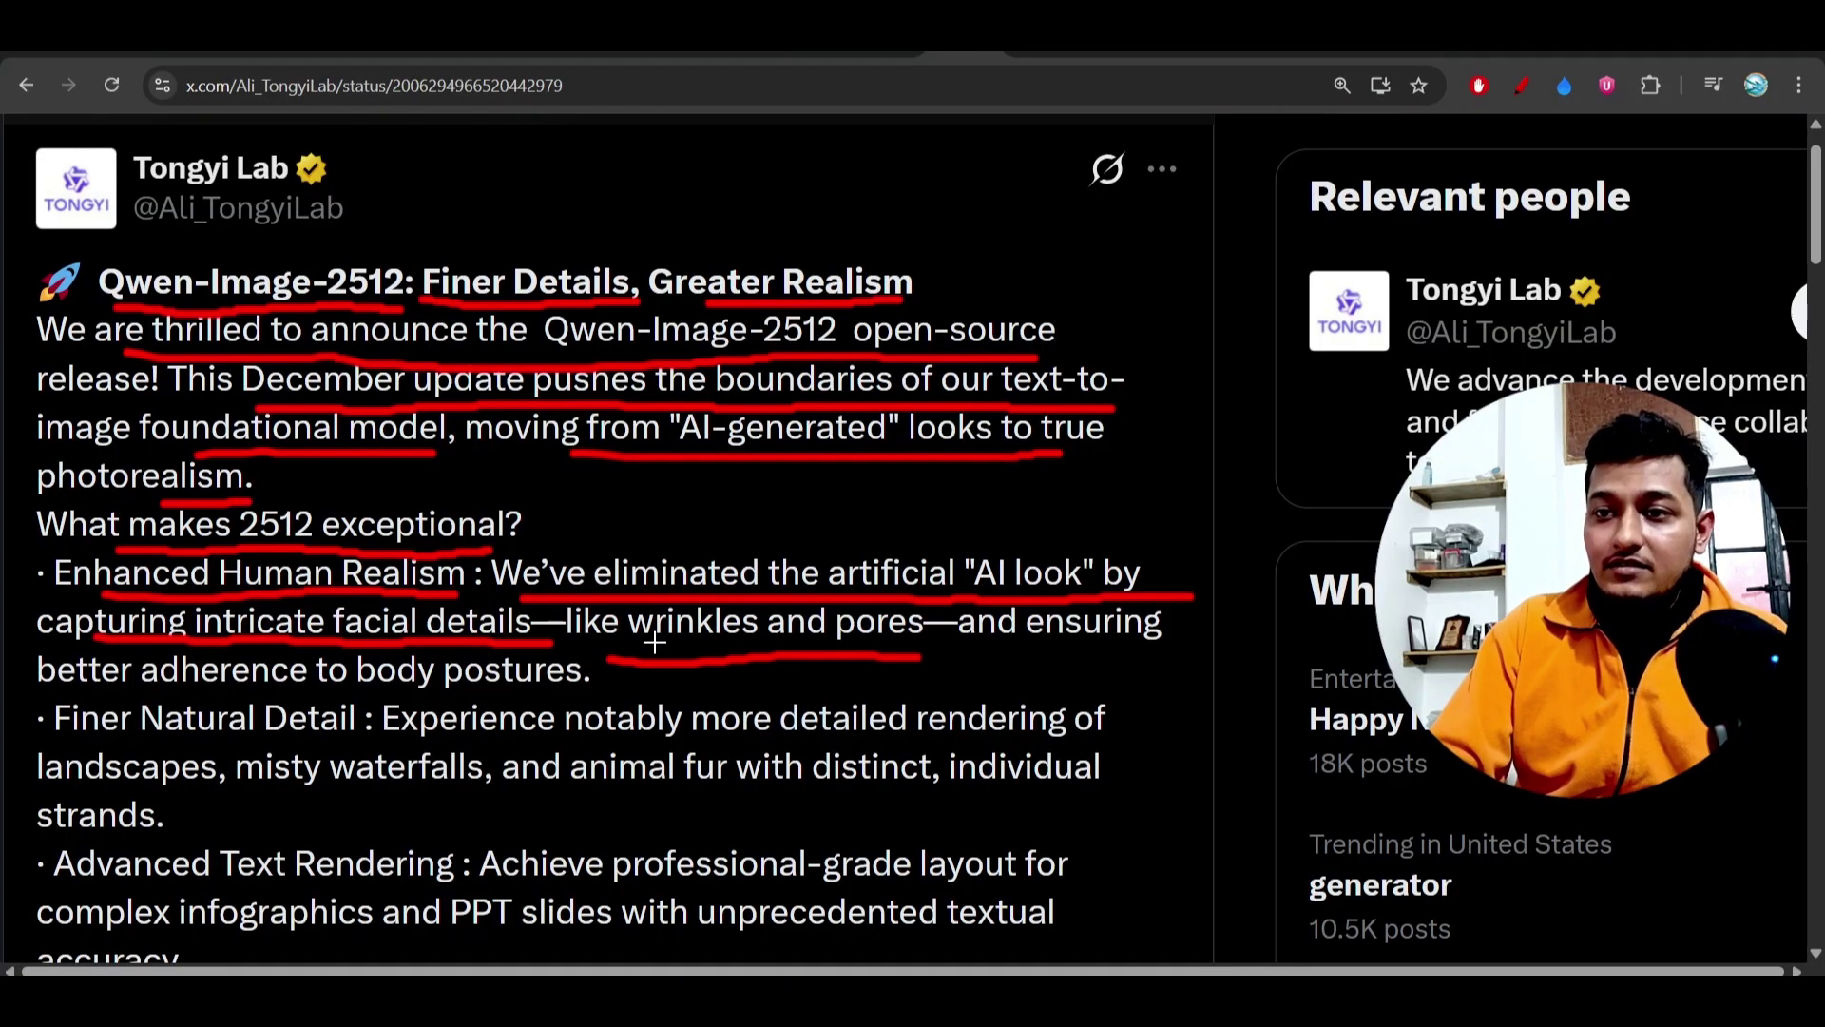
Step: Underline the body postures phrase, the Finer Natural Detail heading and 'misty waterfalls' in red
{"action": "left_click_drag", "start_coordinate": [996, 651], "coordinate": [1123, 641]}
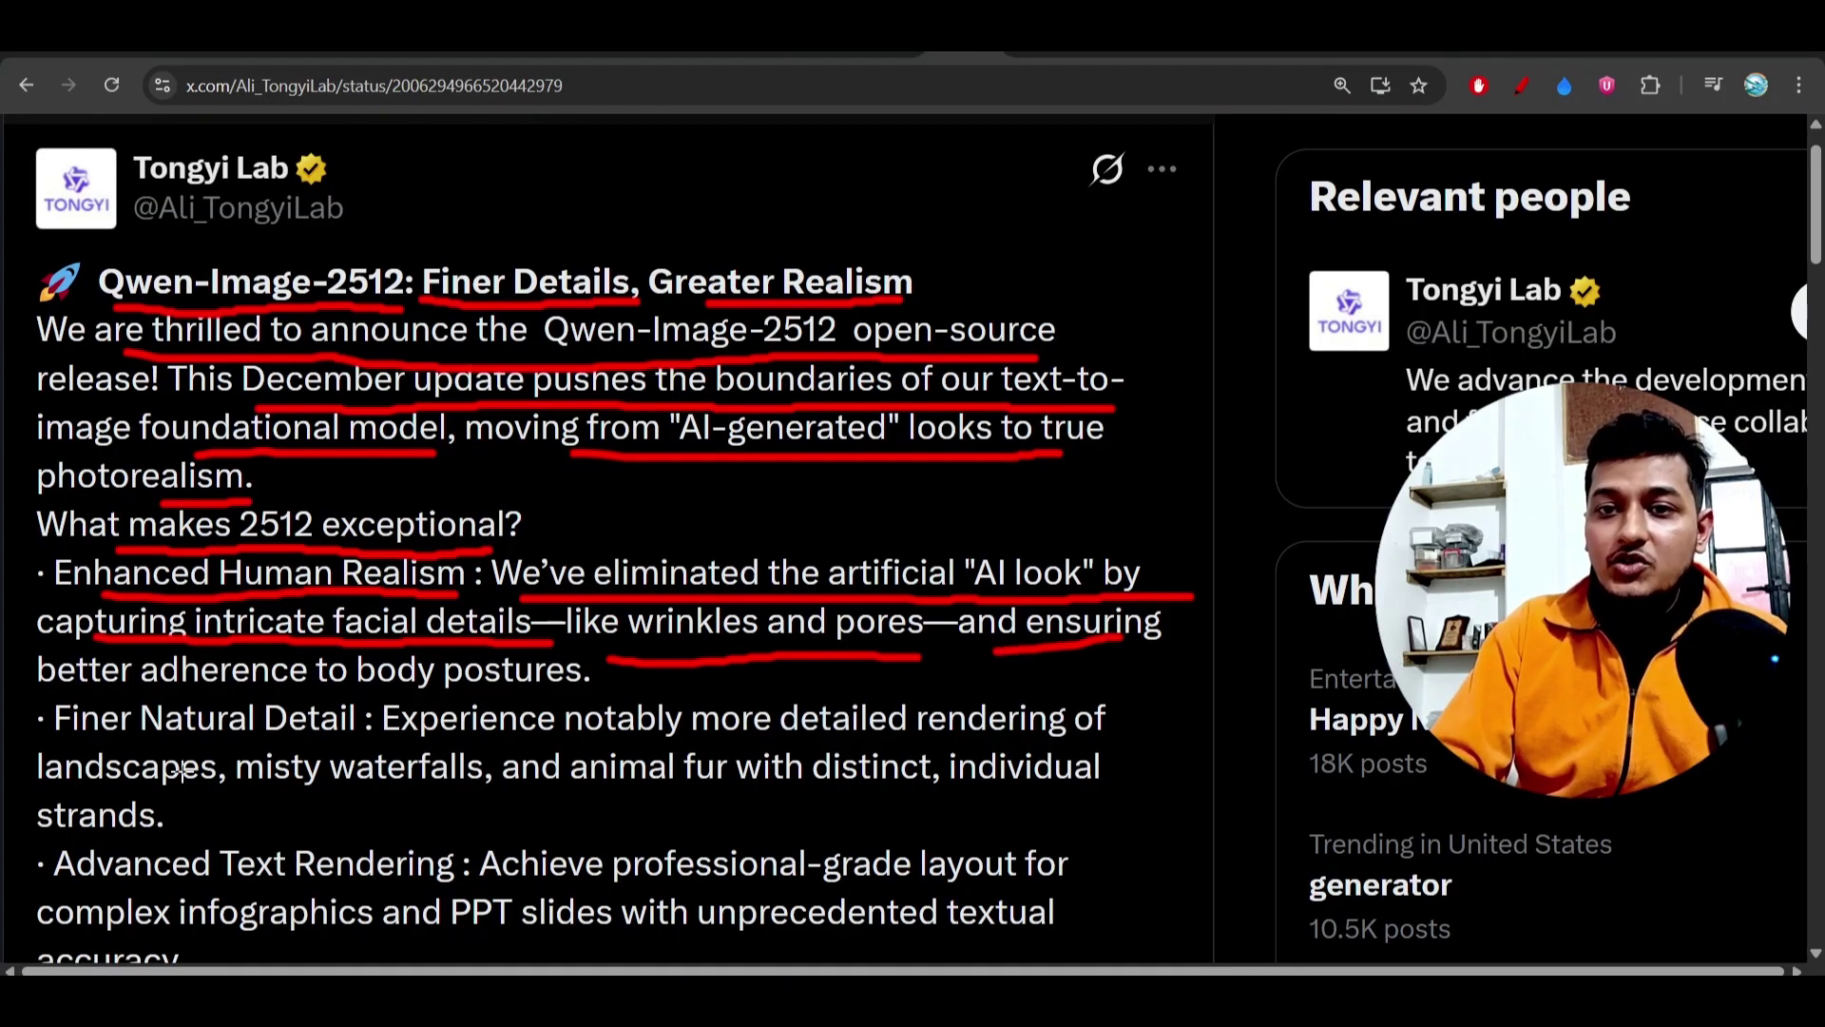
{"action": "left_click_drag", "start_coordinate": [65, 699], "coordinate": [578, 702]}
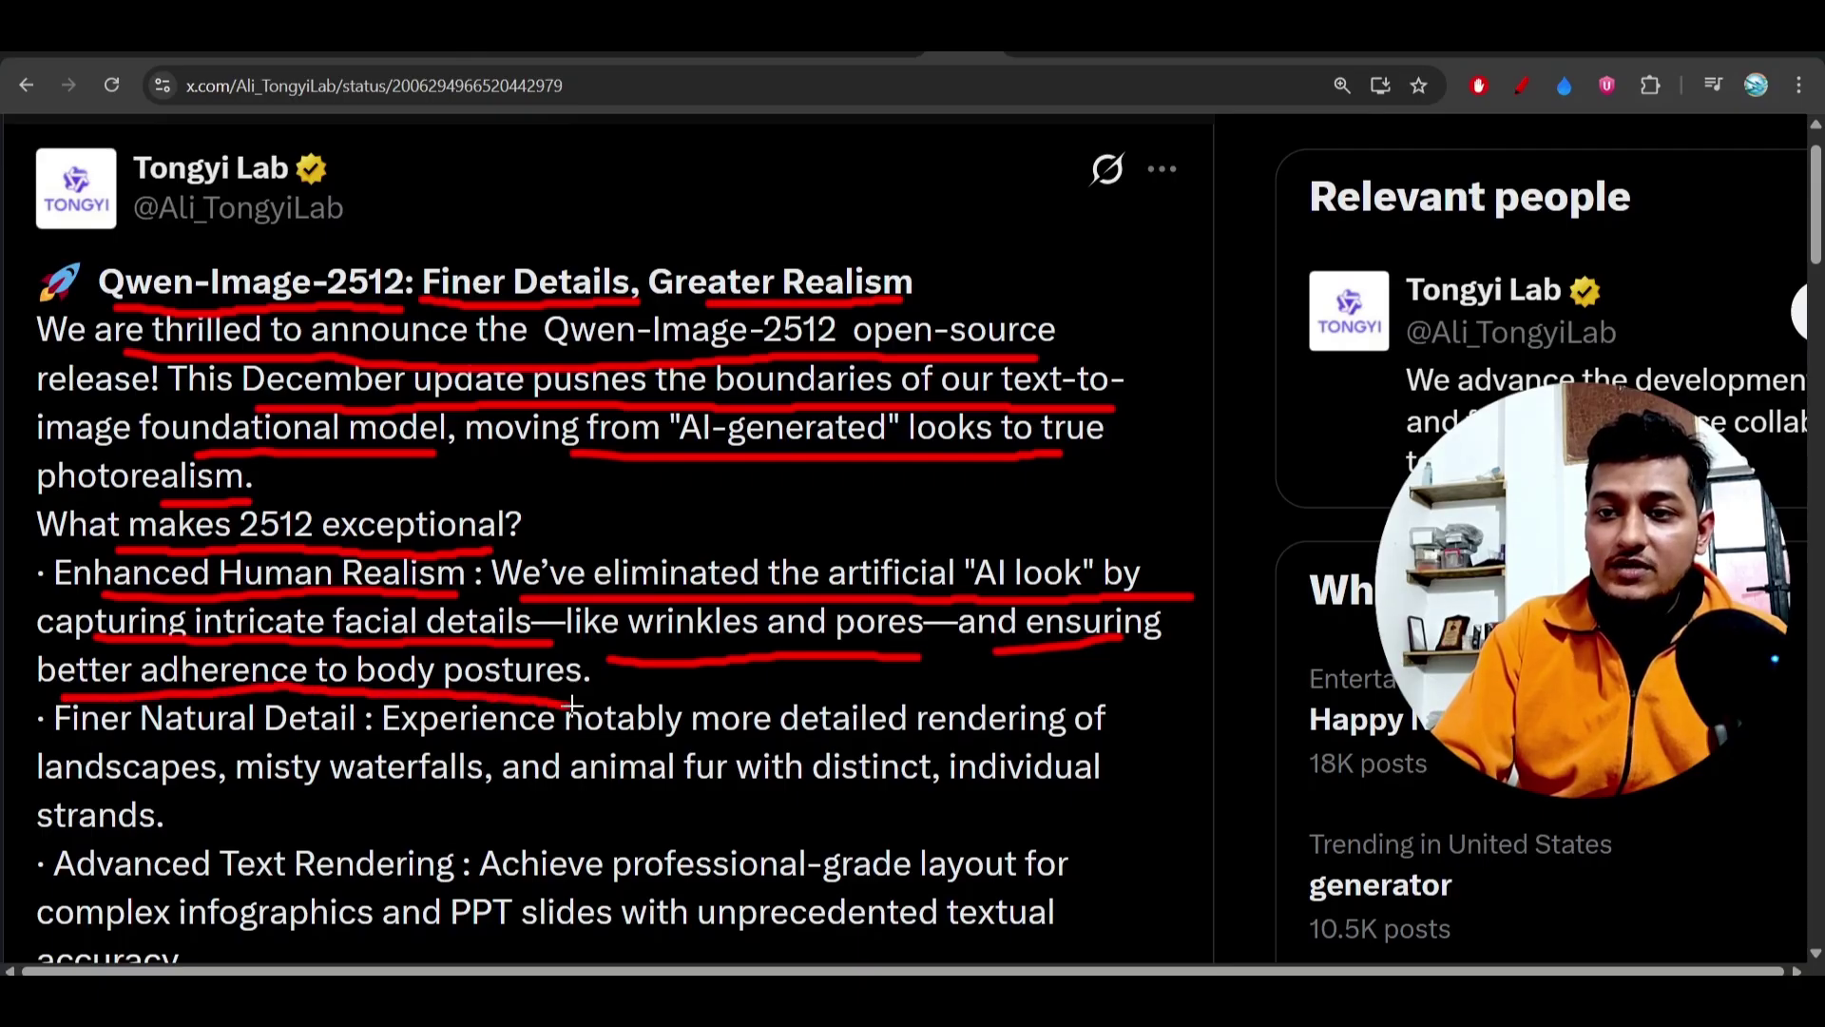
{"action": "left_click_drag", "start_coordinate": [115, 744], "coordinate": [1156, 742]}
{"action": "left_click_drag", "start_coordinate": [213, 803], "coordinate": [1041, 809]}
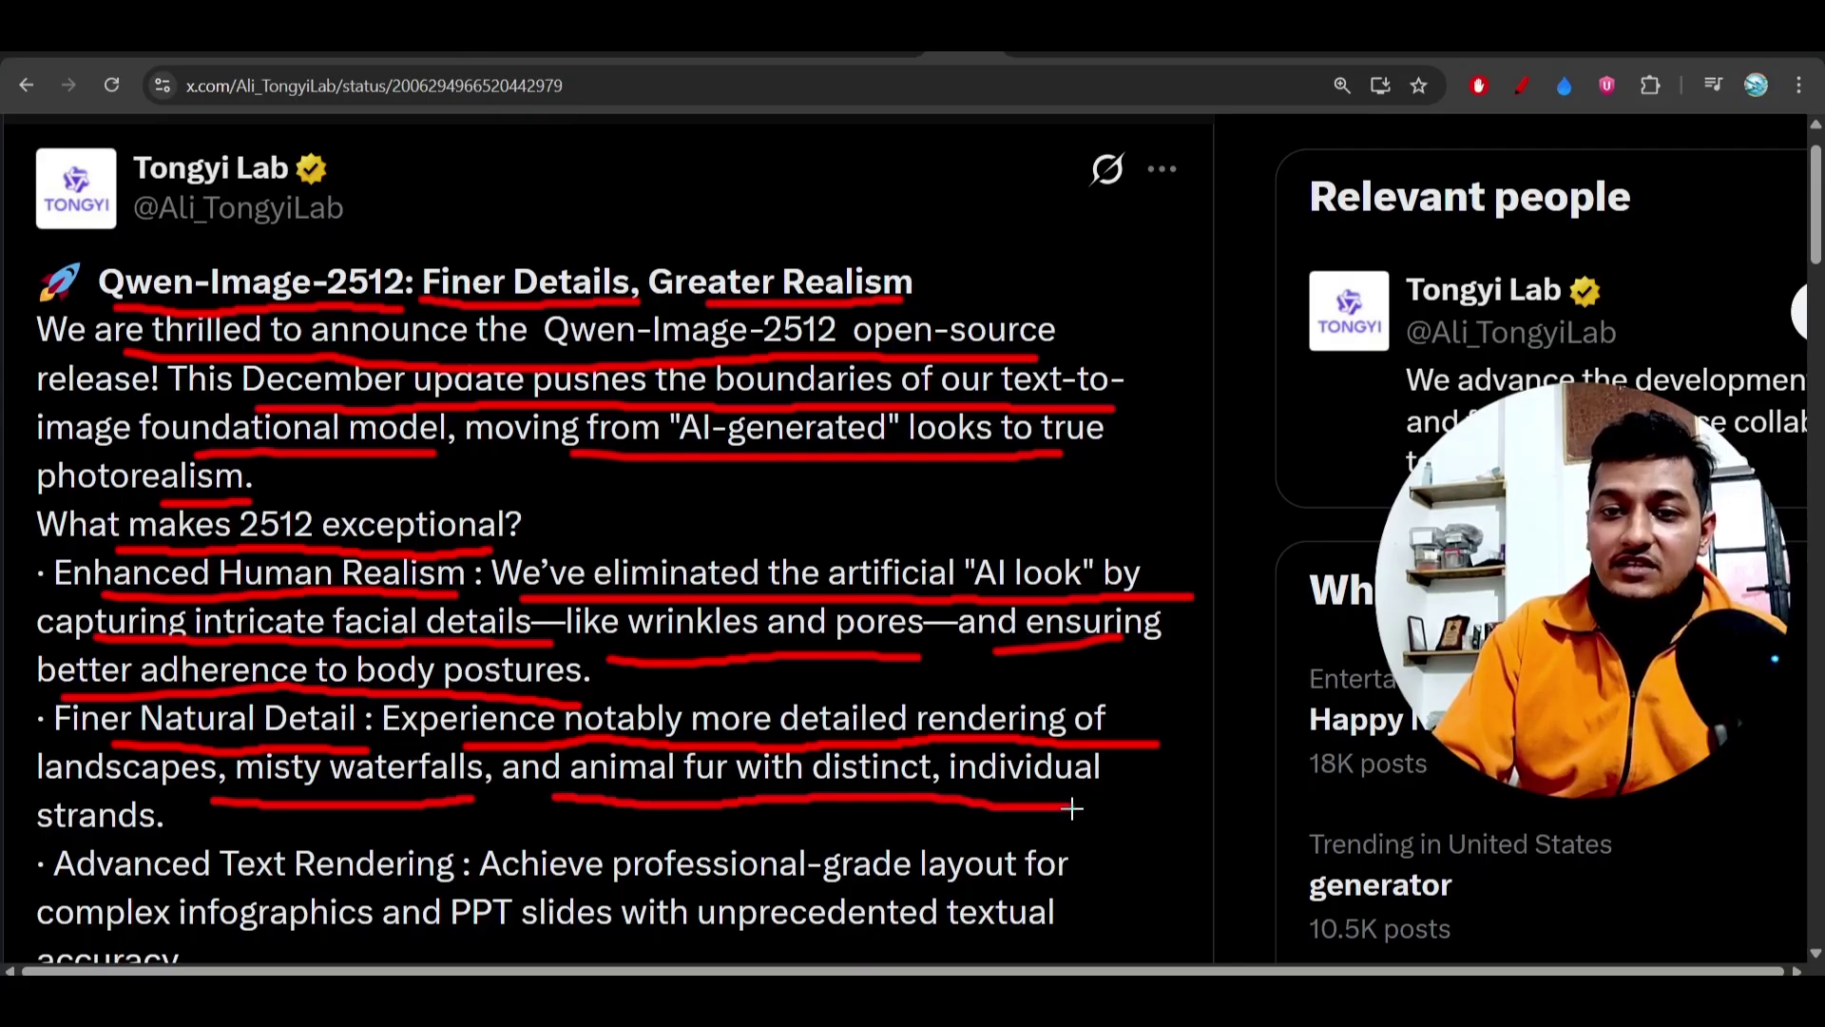
{"action": "scroll", "coordinate": [149, 847], "scroll_direction": "down", "scroll_amount": 2}
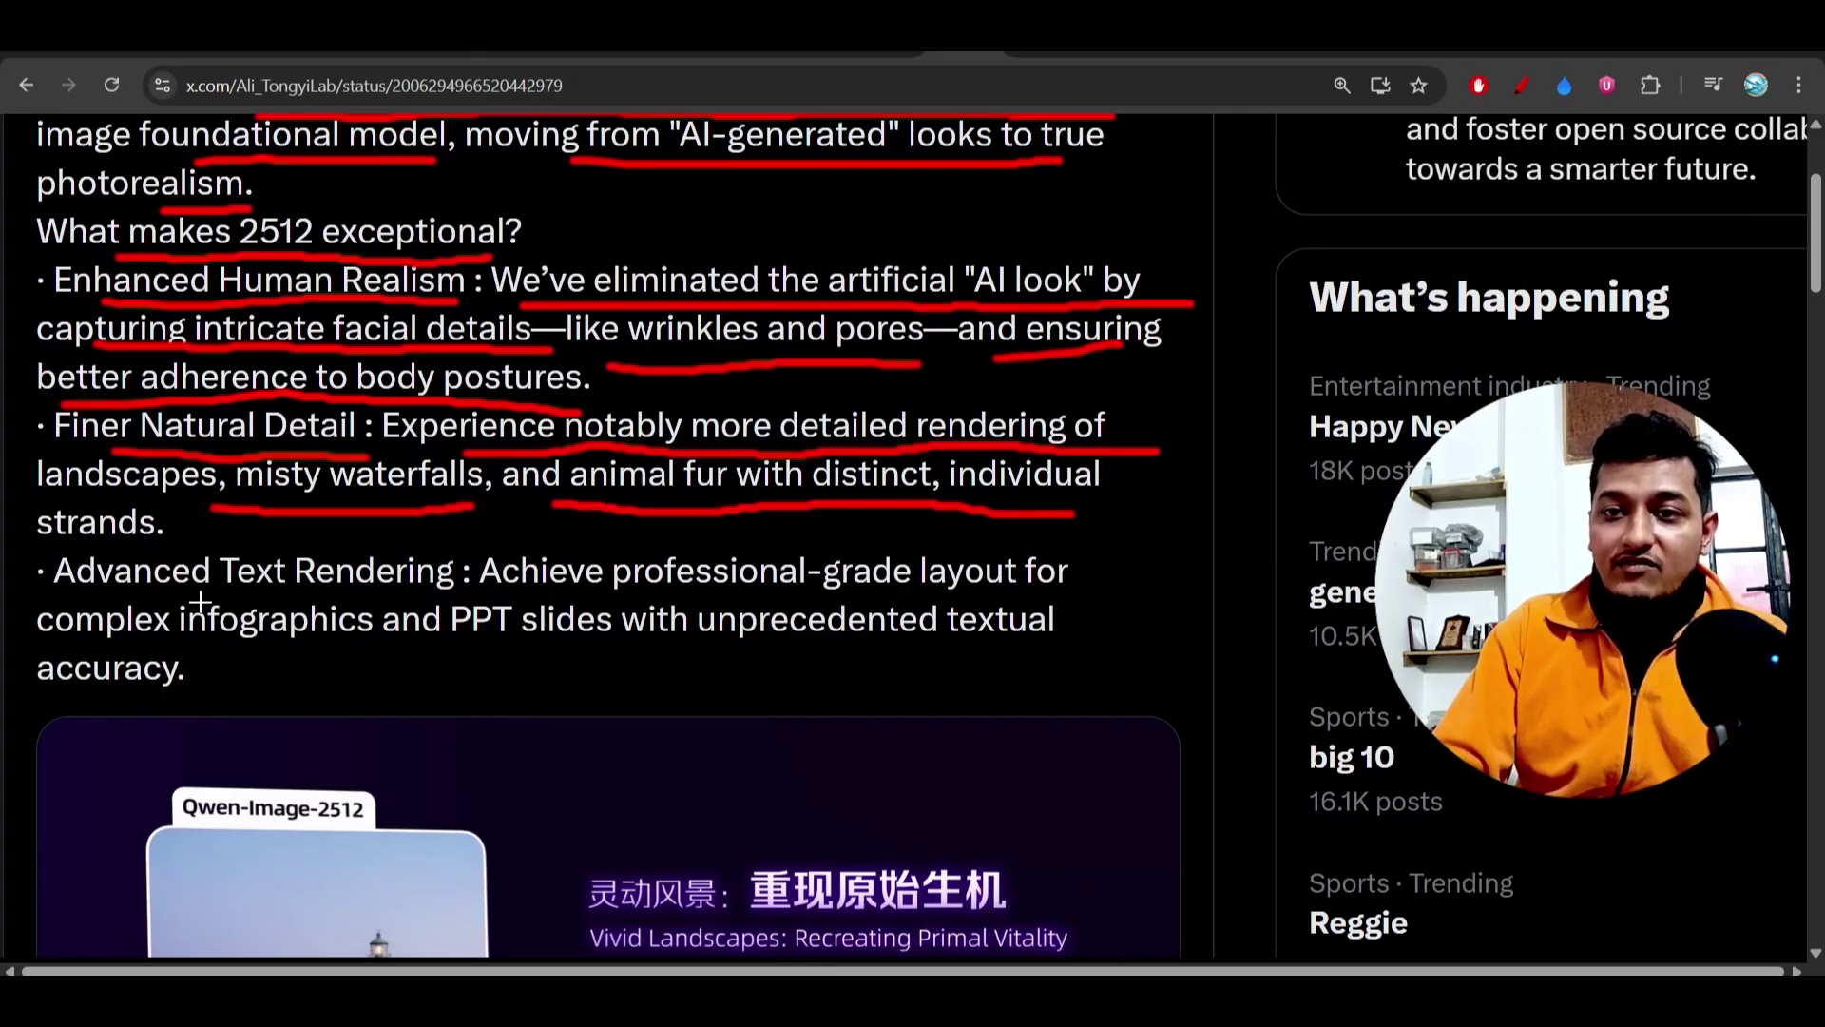
Step: Underline 'Text Rendering', 'professional-grade layout', 'complex infographics and PPT' and 'accuracy' in red
{"action": "left_click_drag", "start_coordinate": [181, 589], "coordinate": [390, 585]}
{"action": "left_click_drag", "start_coordinate": [596, 587], "coordinate": [1076, 605]}
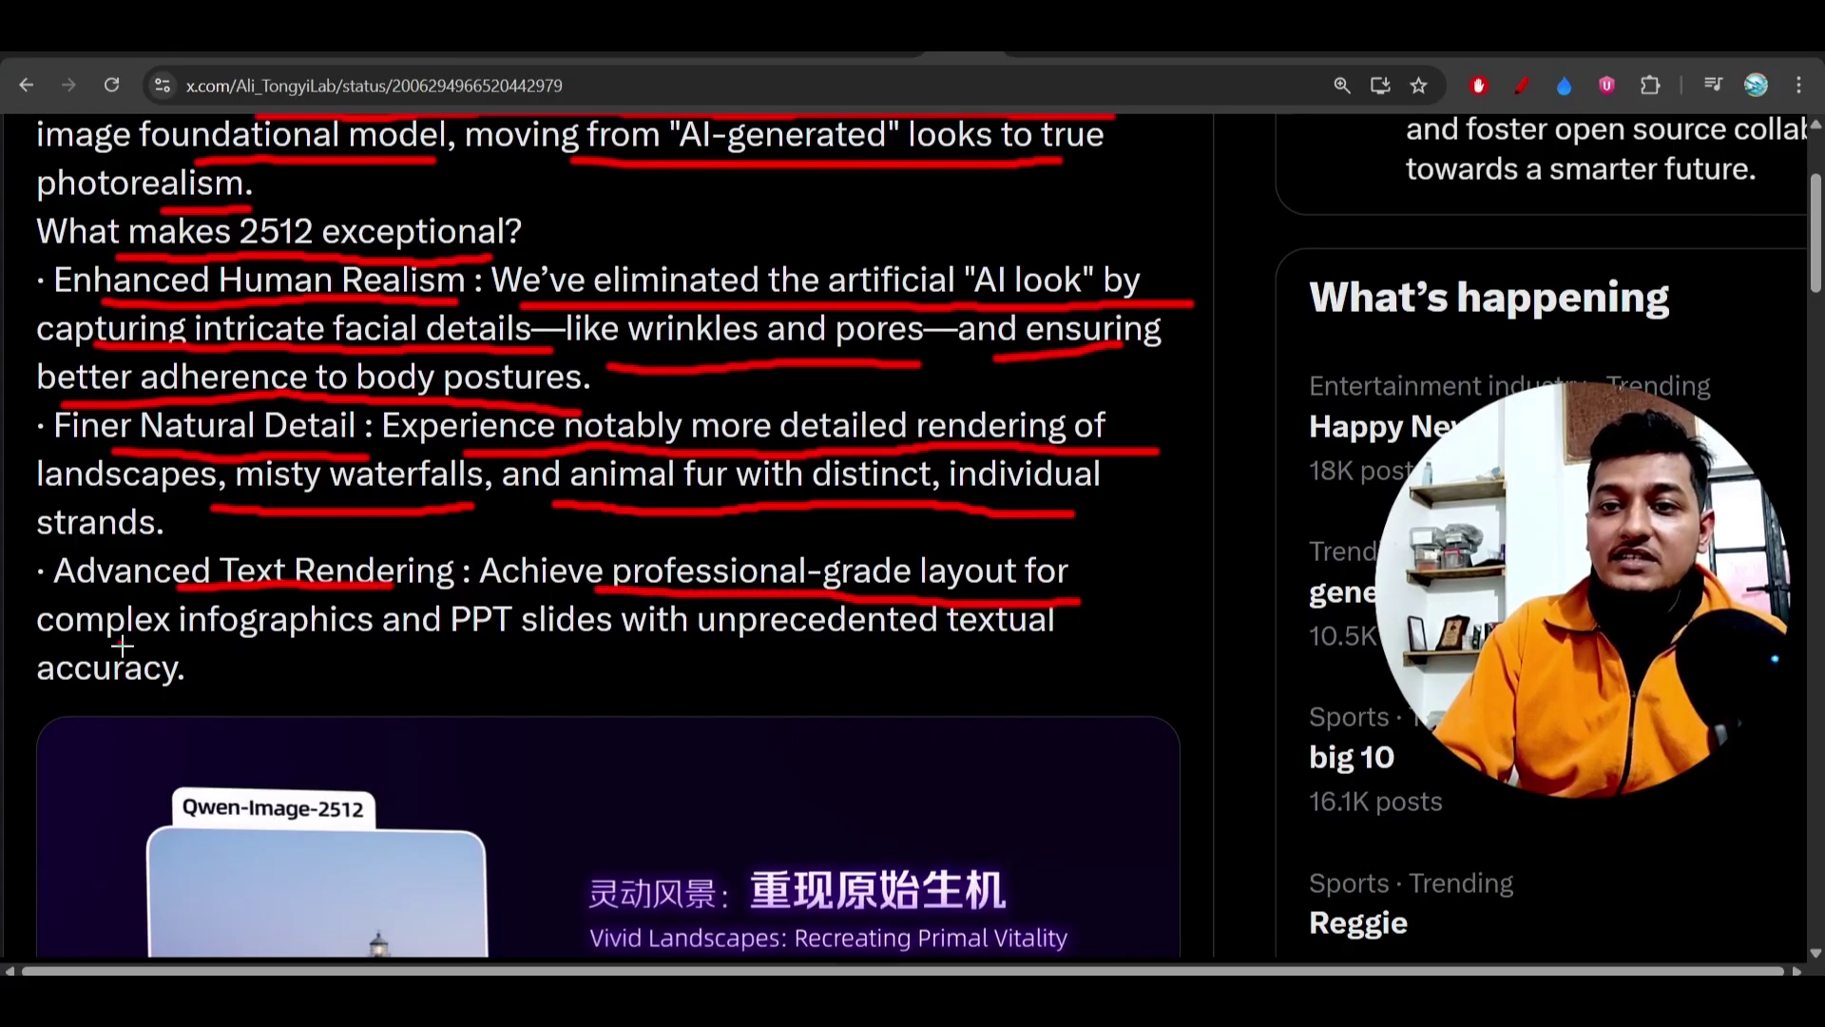
{"action": "mouse_move", "coordinate": [124, 646]}
{"action": "left_mouse_down"}
{"action": "mouse_move", "coordinate": [470, 628]}
{"action": "mouse_move", "coordinate": [1105, 646]}
{"action": "left_mouse_up"}
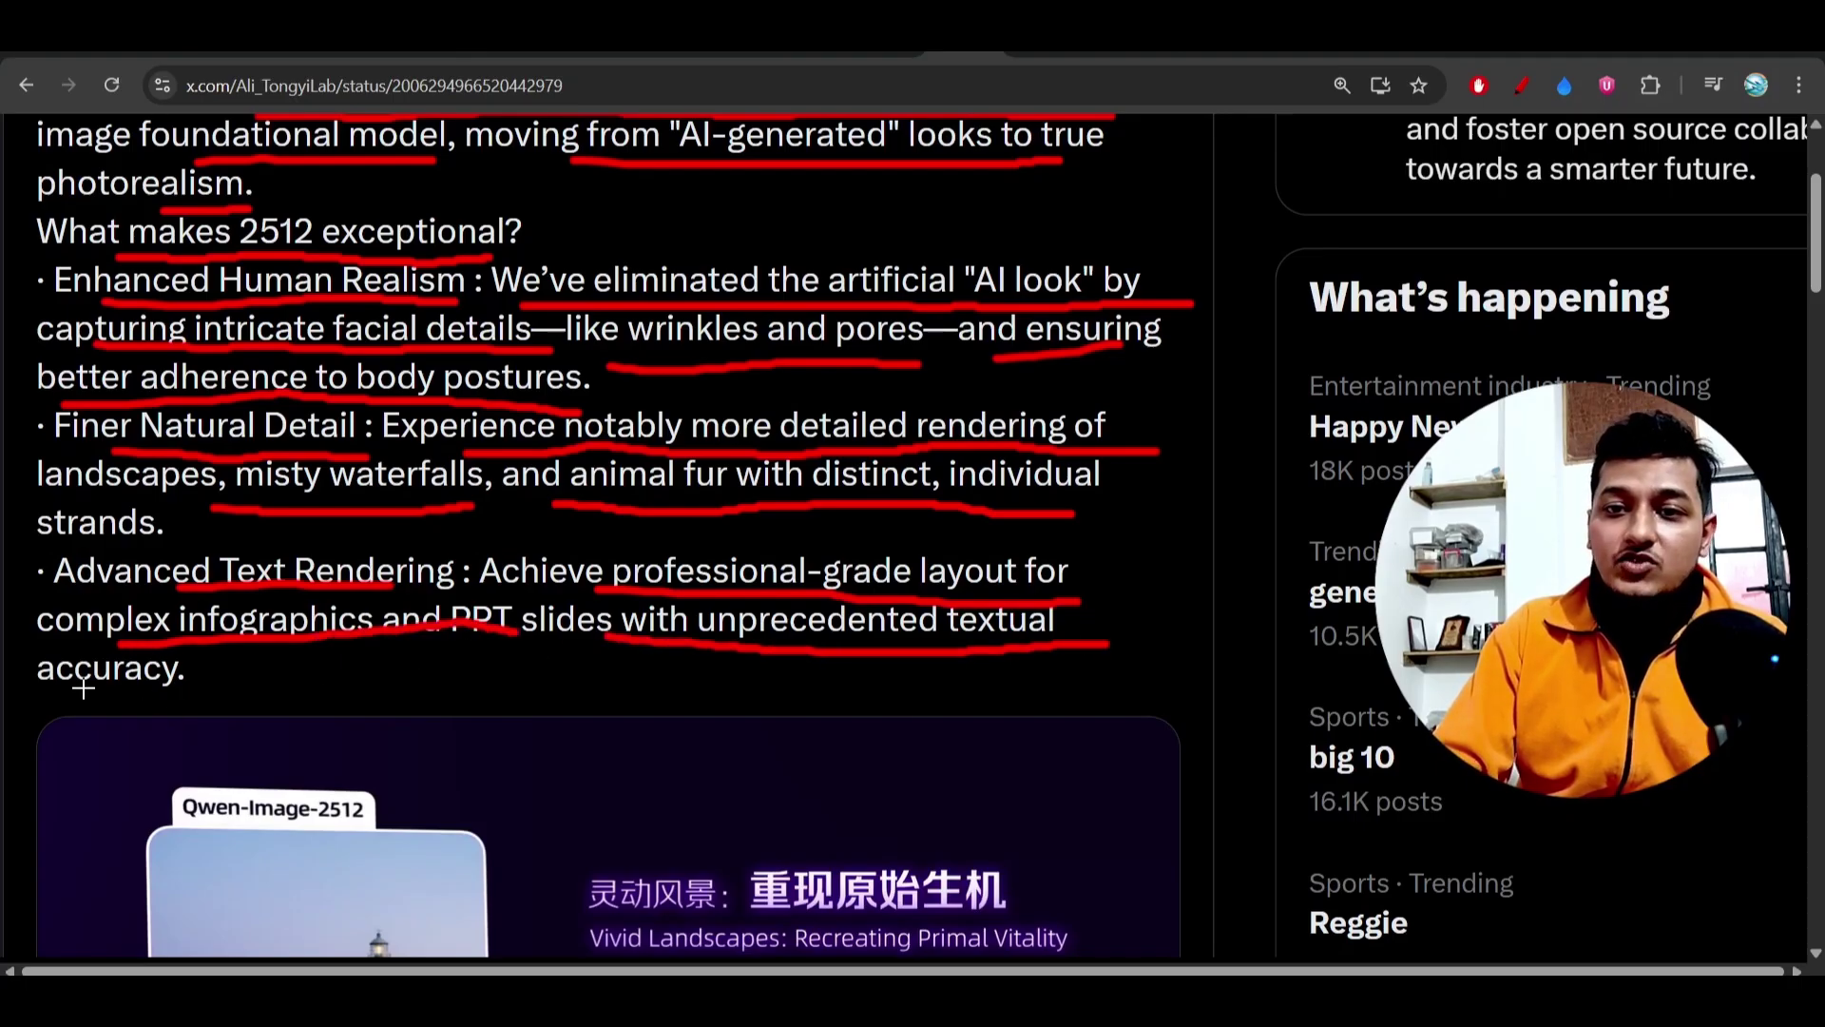
{"action": "left_click_drag", "start_coordinate": [73, 691], "coordinate": [226, 685]}
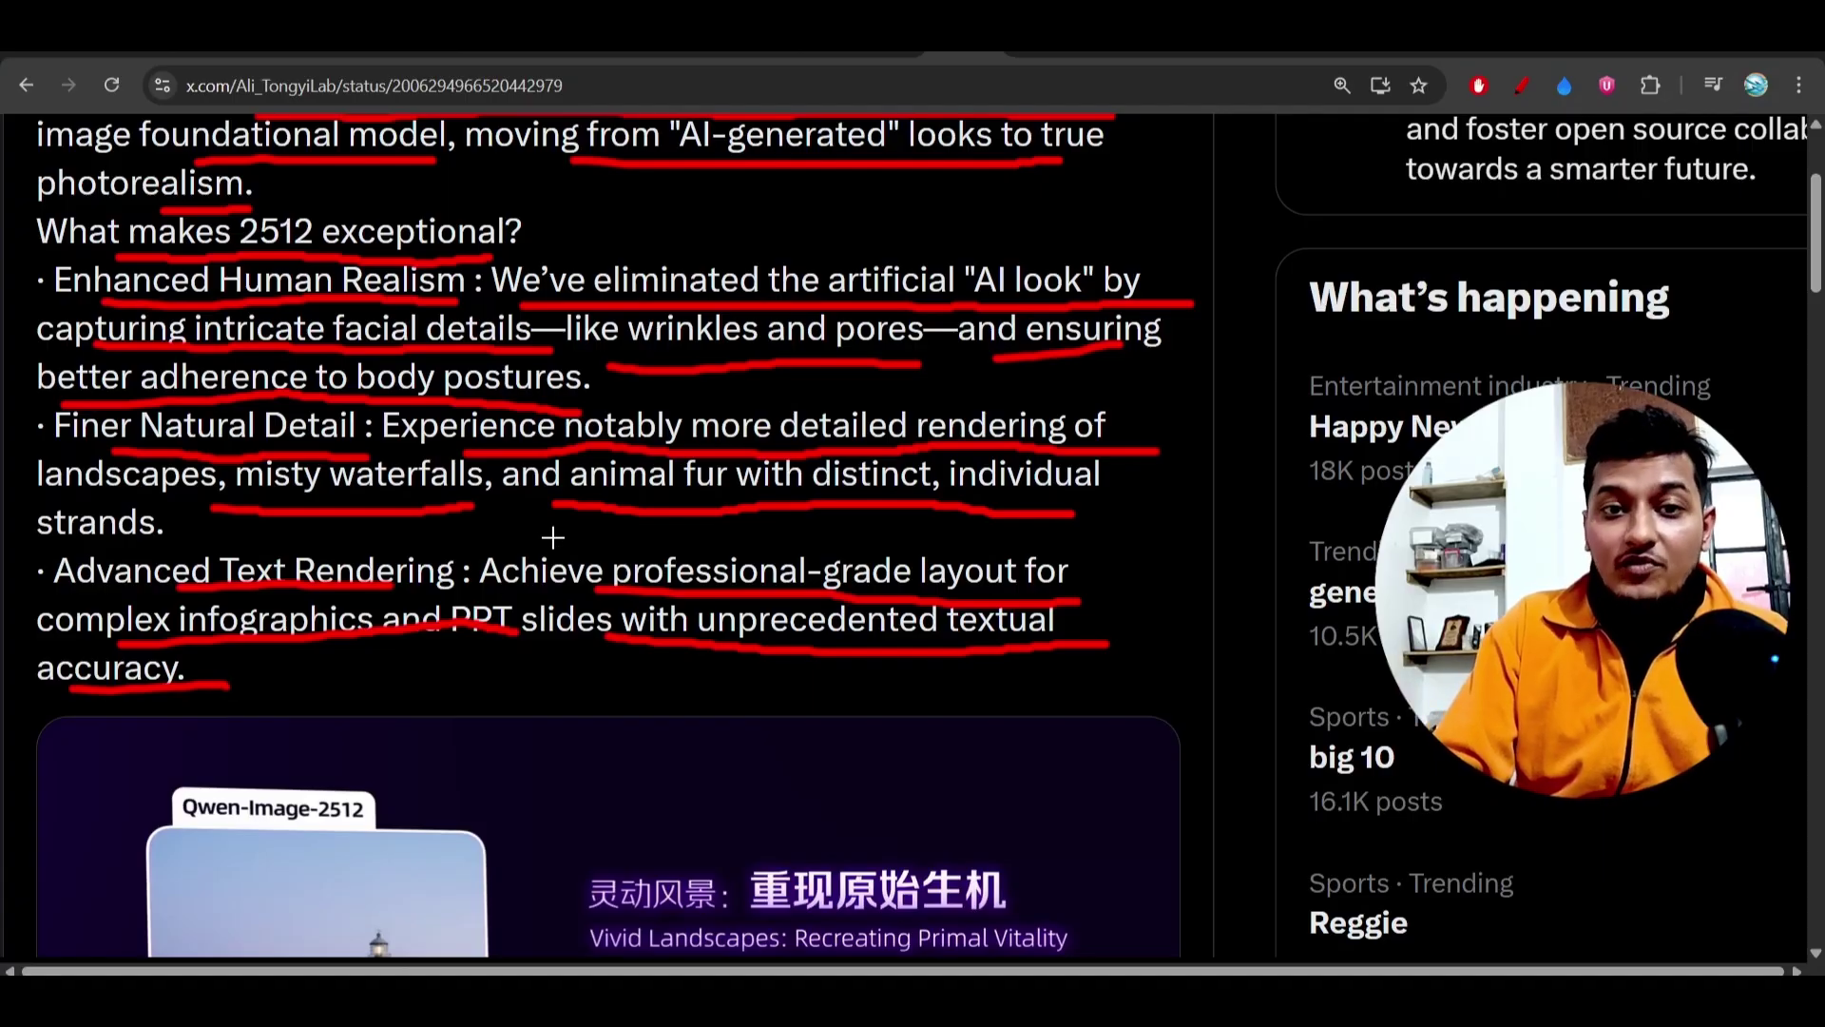
{"action": "scroll", "coordinate": [552, 538], "scroll_direction": "up", "scroll_amount": 1}
{"action": "scroll", "coordinate": [552, 538], "scroll_direction": "up", "scroll_amount": 2}
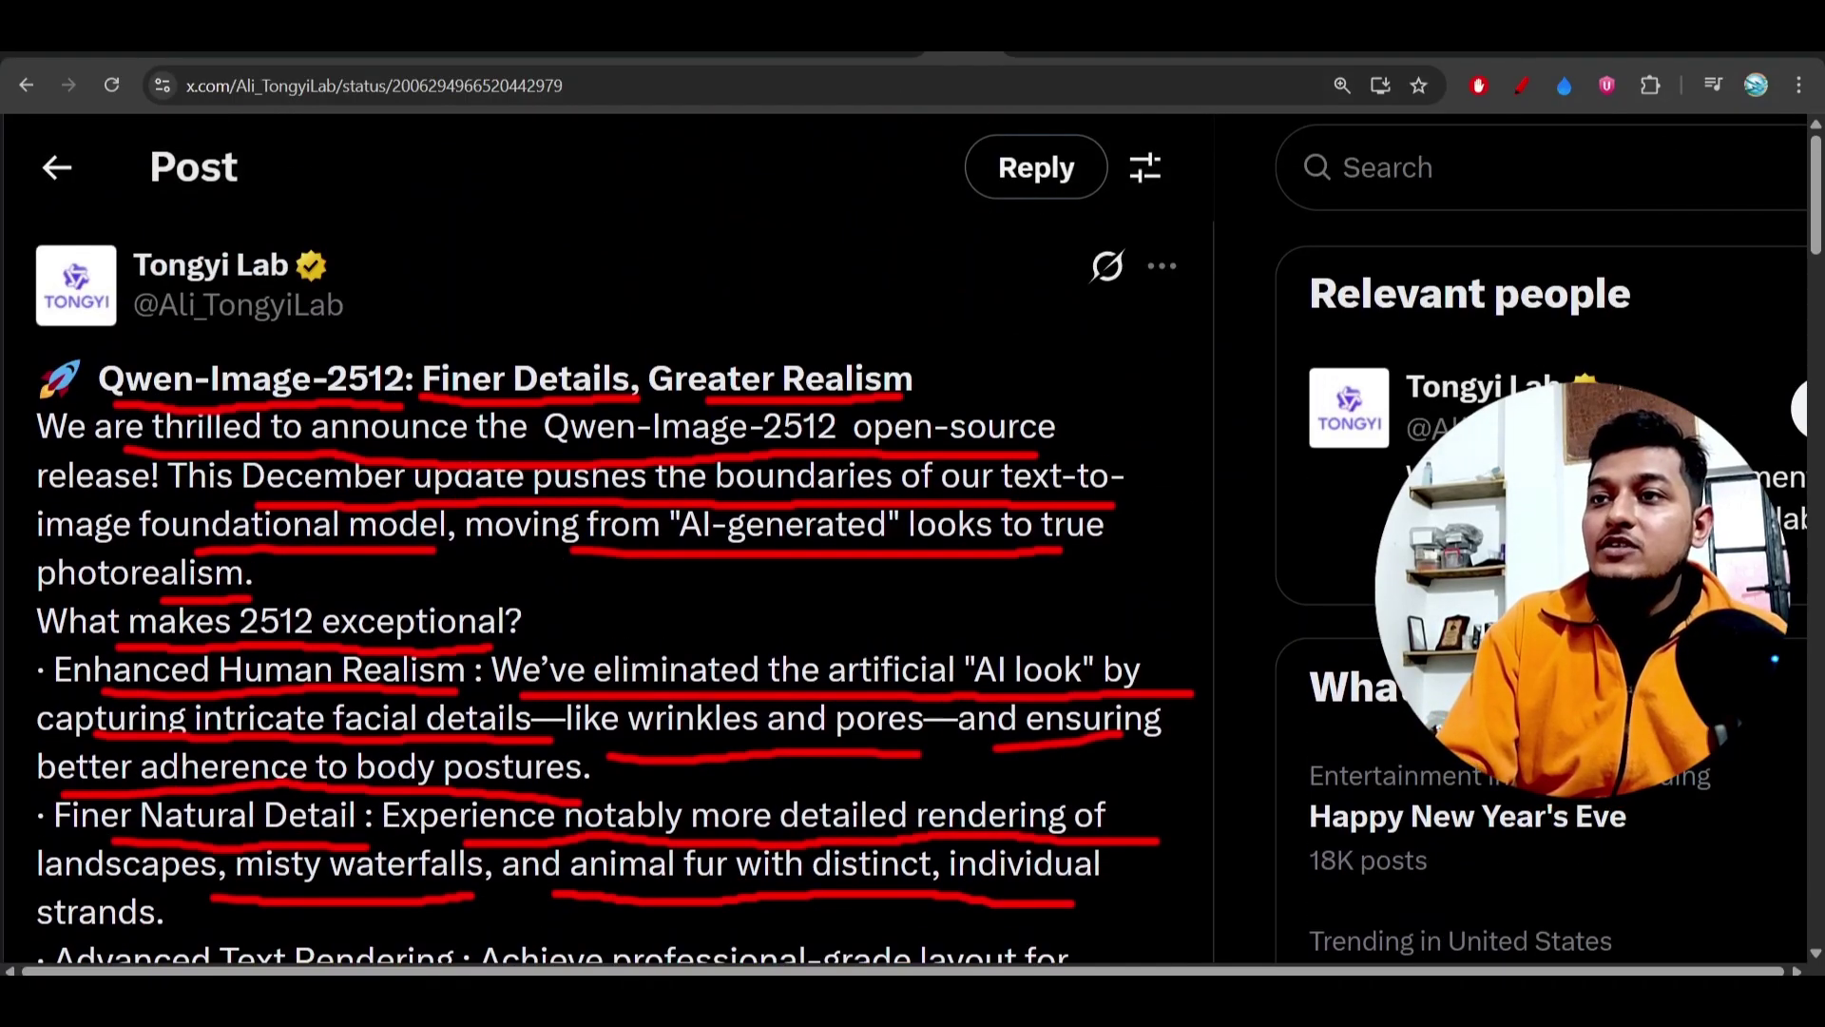
{"action": "scroll", "coordinate": [583, 382], "scroll_direction": "up", "scroll_amount": 5}
{"action": "scroll", "coordinate": [582, 383], "scroll_direction": "down", "scroll_amount": 6}
{"action": "scroll", "coordinate": [583, 382], "scroll_direction": "down", "scroll_amount": 1}
{"action": "scroll", "coordinate": [582, 382], "scroll_direction": "down", "scroll_amount": 3}
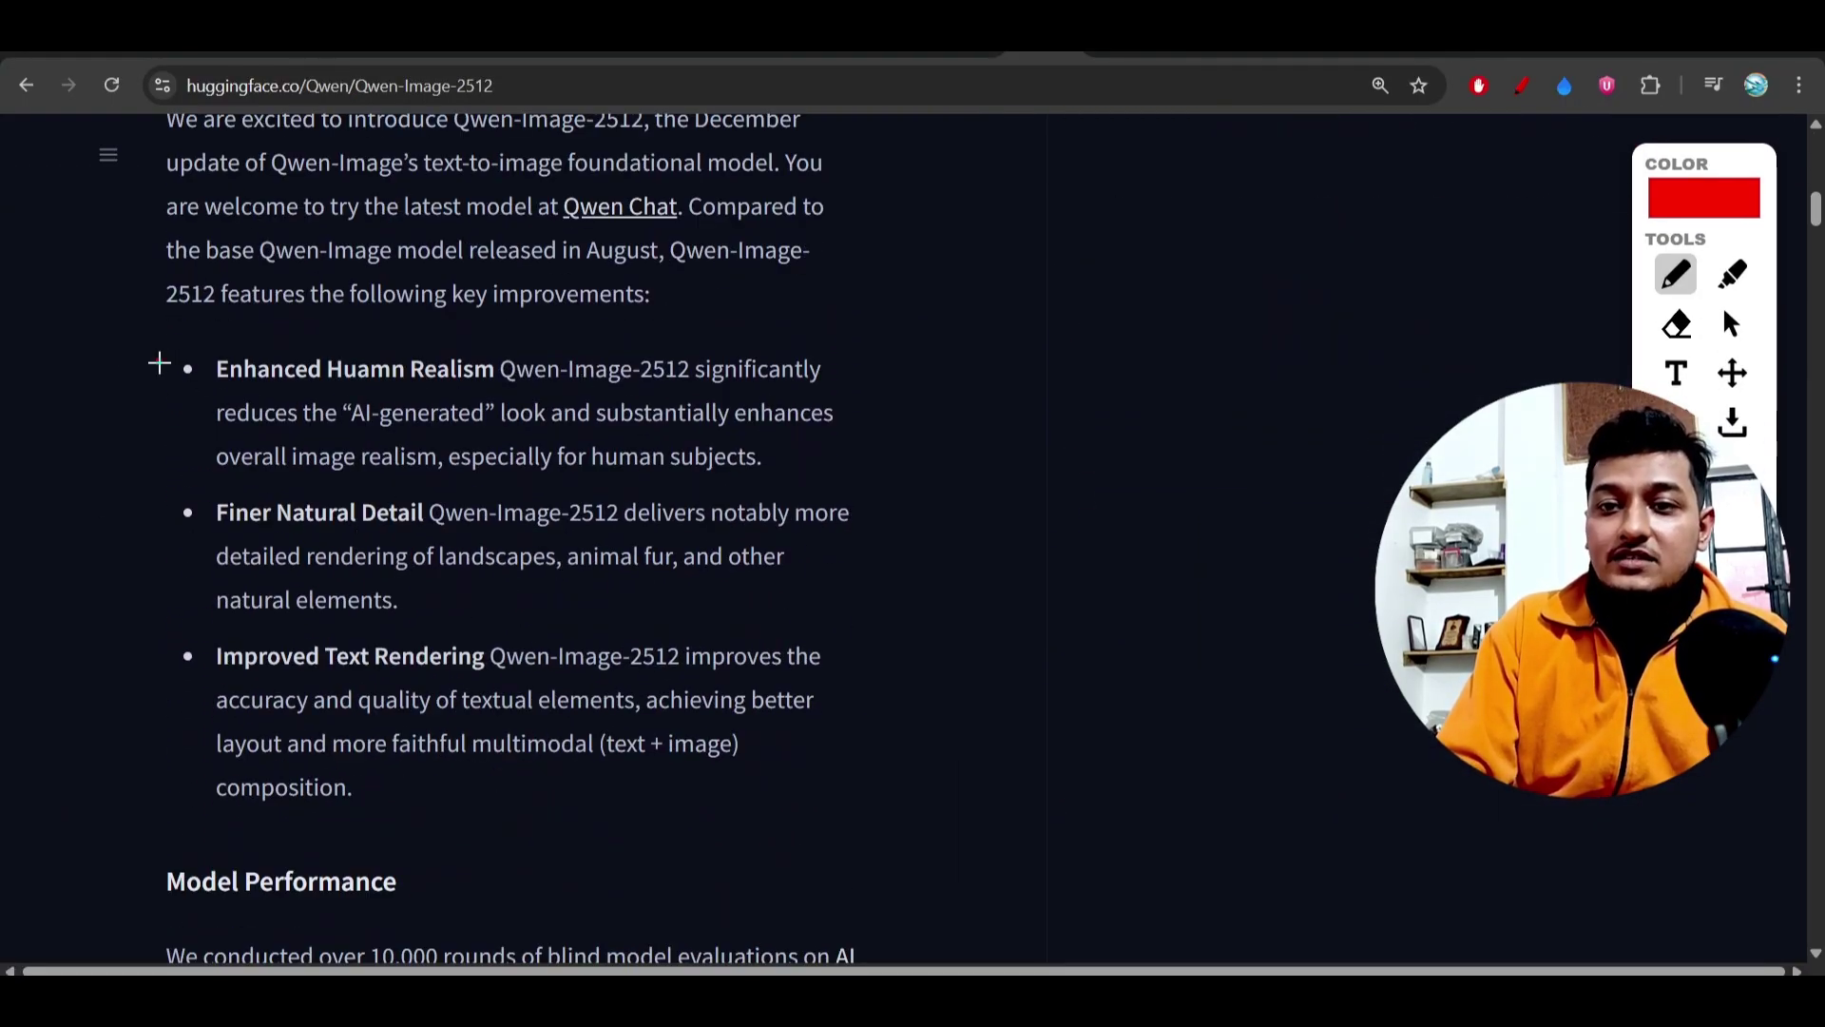
{"action": "left_click_drag", "start_coordinate": [174, 363], "coordinate": [157, 749]}
{"action": "scroll", "coordinate": [156, 751], "scroll_direction": "up", "scroll_amount": 4}
{"action": "scroll", "coordinate": [157, 751], "scroll_direction": "up", "scroll_amount": 1}
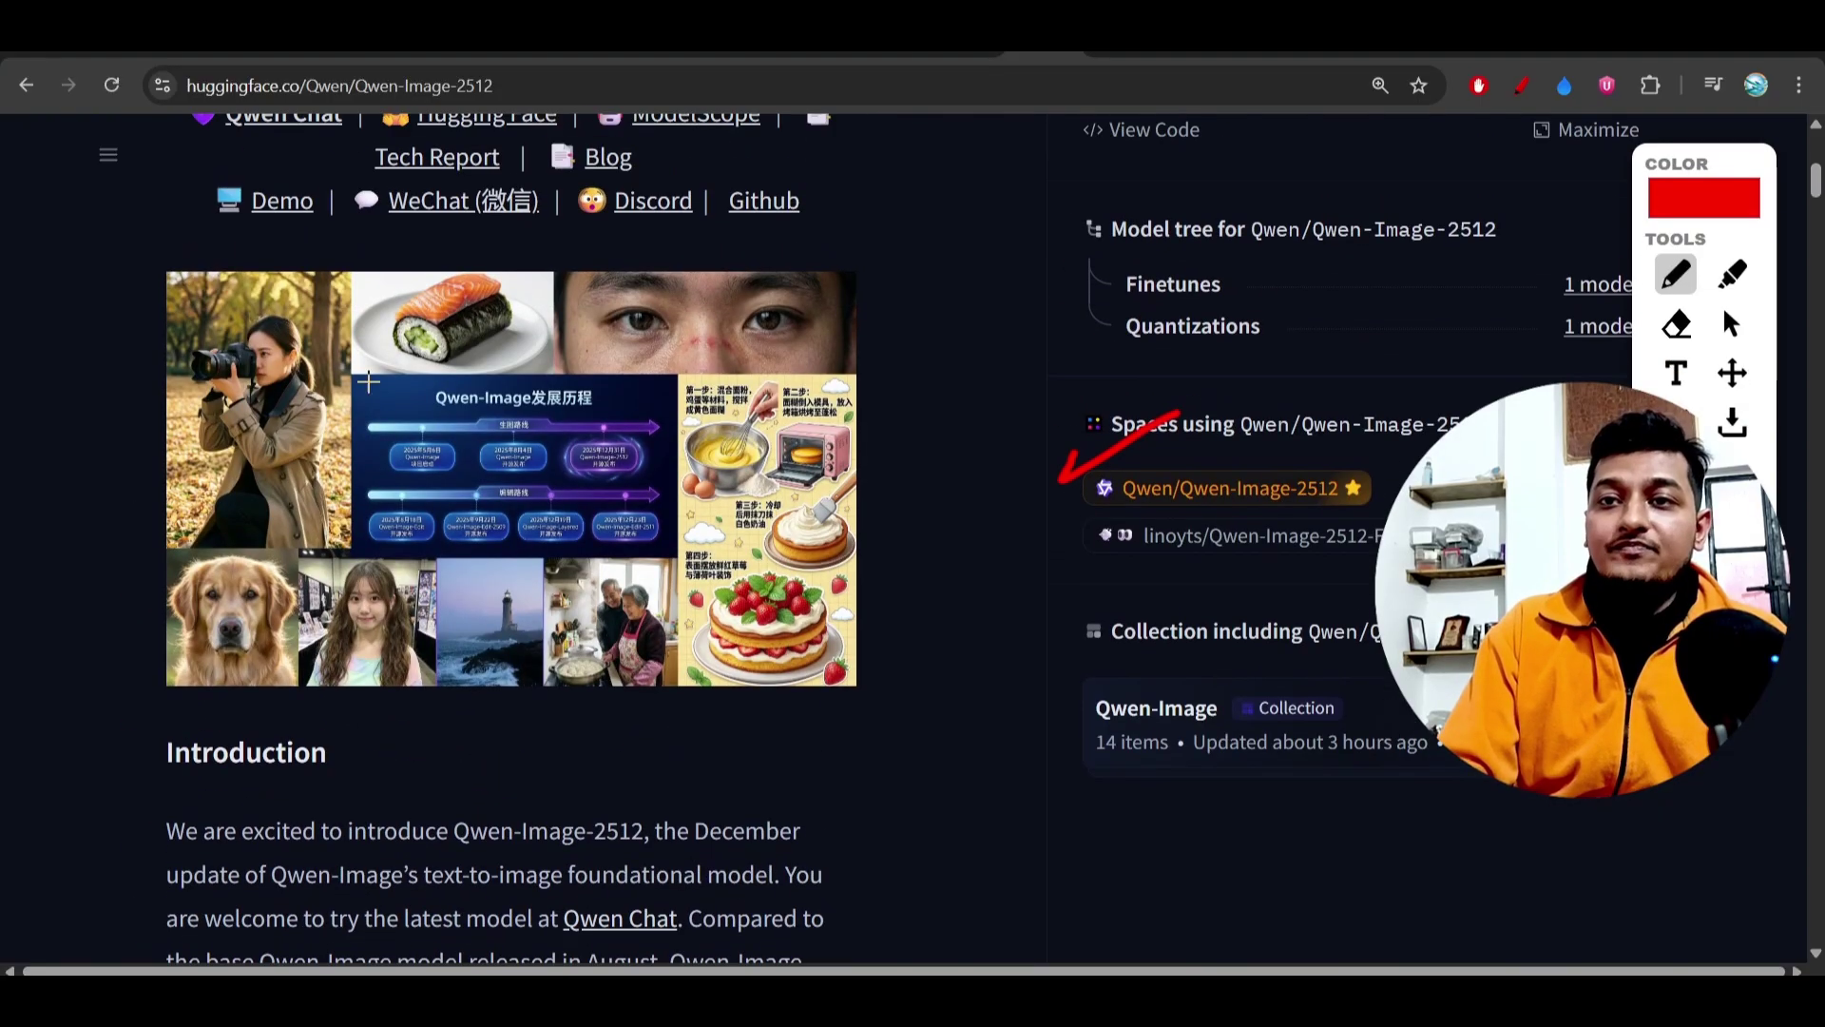
{"action": "scroll", "coordinate": [433, 196], "scroll_direction": "up", "scroll_amount": 3}
{"action": "scroll", "coordinate": [432, 196], "scroll_direction": "down", "scroll_amount": 6}
{"action": "scroll", "coordinate": [348, 318], "scroll_direction": "down", "scroll_amount": 5}
{"action": "scroll", "coordinate": [348, 317], "scroll_direction": "down", "scroll_amount": 4}
{"action": "scroll", "coordinate": [347, 316], "scroll_direction": "down", "scroll_amount": 4}
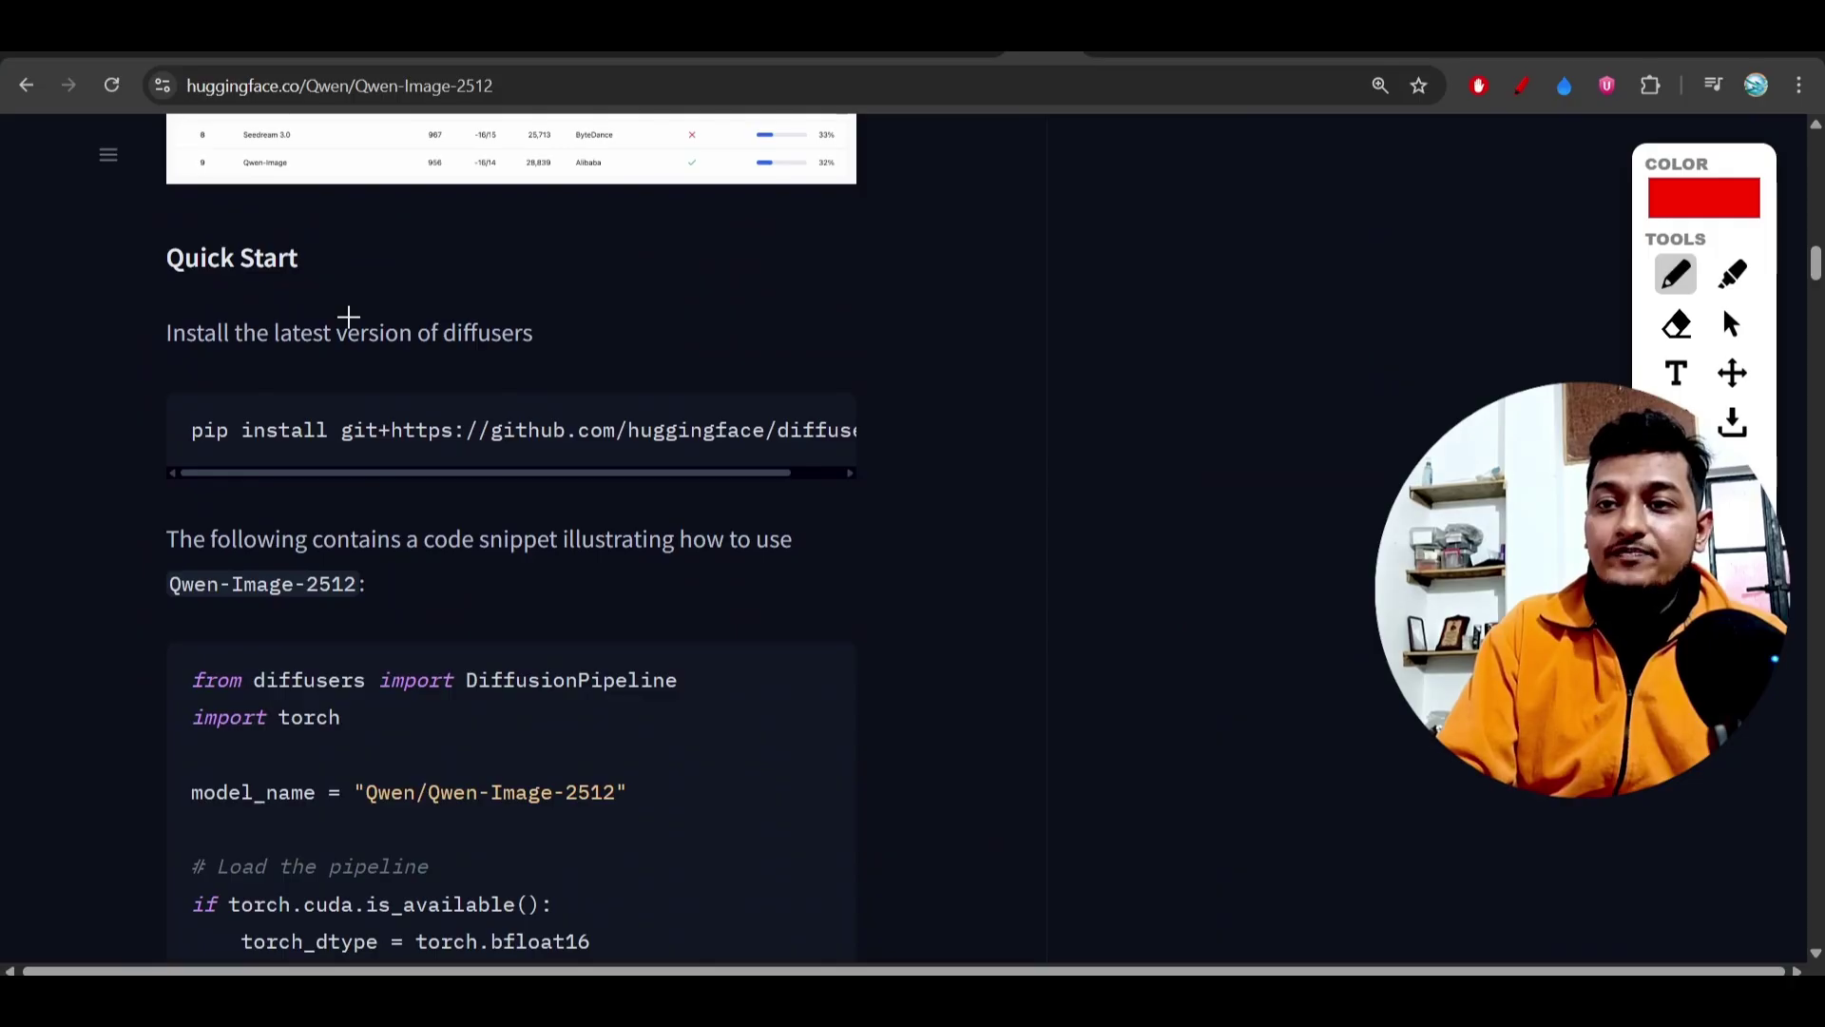
Step: Draw a red mark beside the Quick Start heading
{"action": "mouse_move", "coordinate": [108, 258]}
{"action": "left_mouse_down"}
{"action": "mouse_move", "coordinate": [89, 308]}
{"action": "mouse_move", "coordinate": [276, 247]}
{"action": "left_mouse_up"}
Step: Underline the pip install command, select the prompt text, and expand Advanced Settings
{"action": "left_click_drag", "start_coordinate": [184, 466], "coordinate": [353, 458]}
{"action": "scroll", "coordinate": [352, 458], "scroll_direction": "down", "scroll_amount": 2}
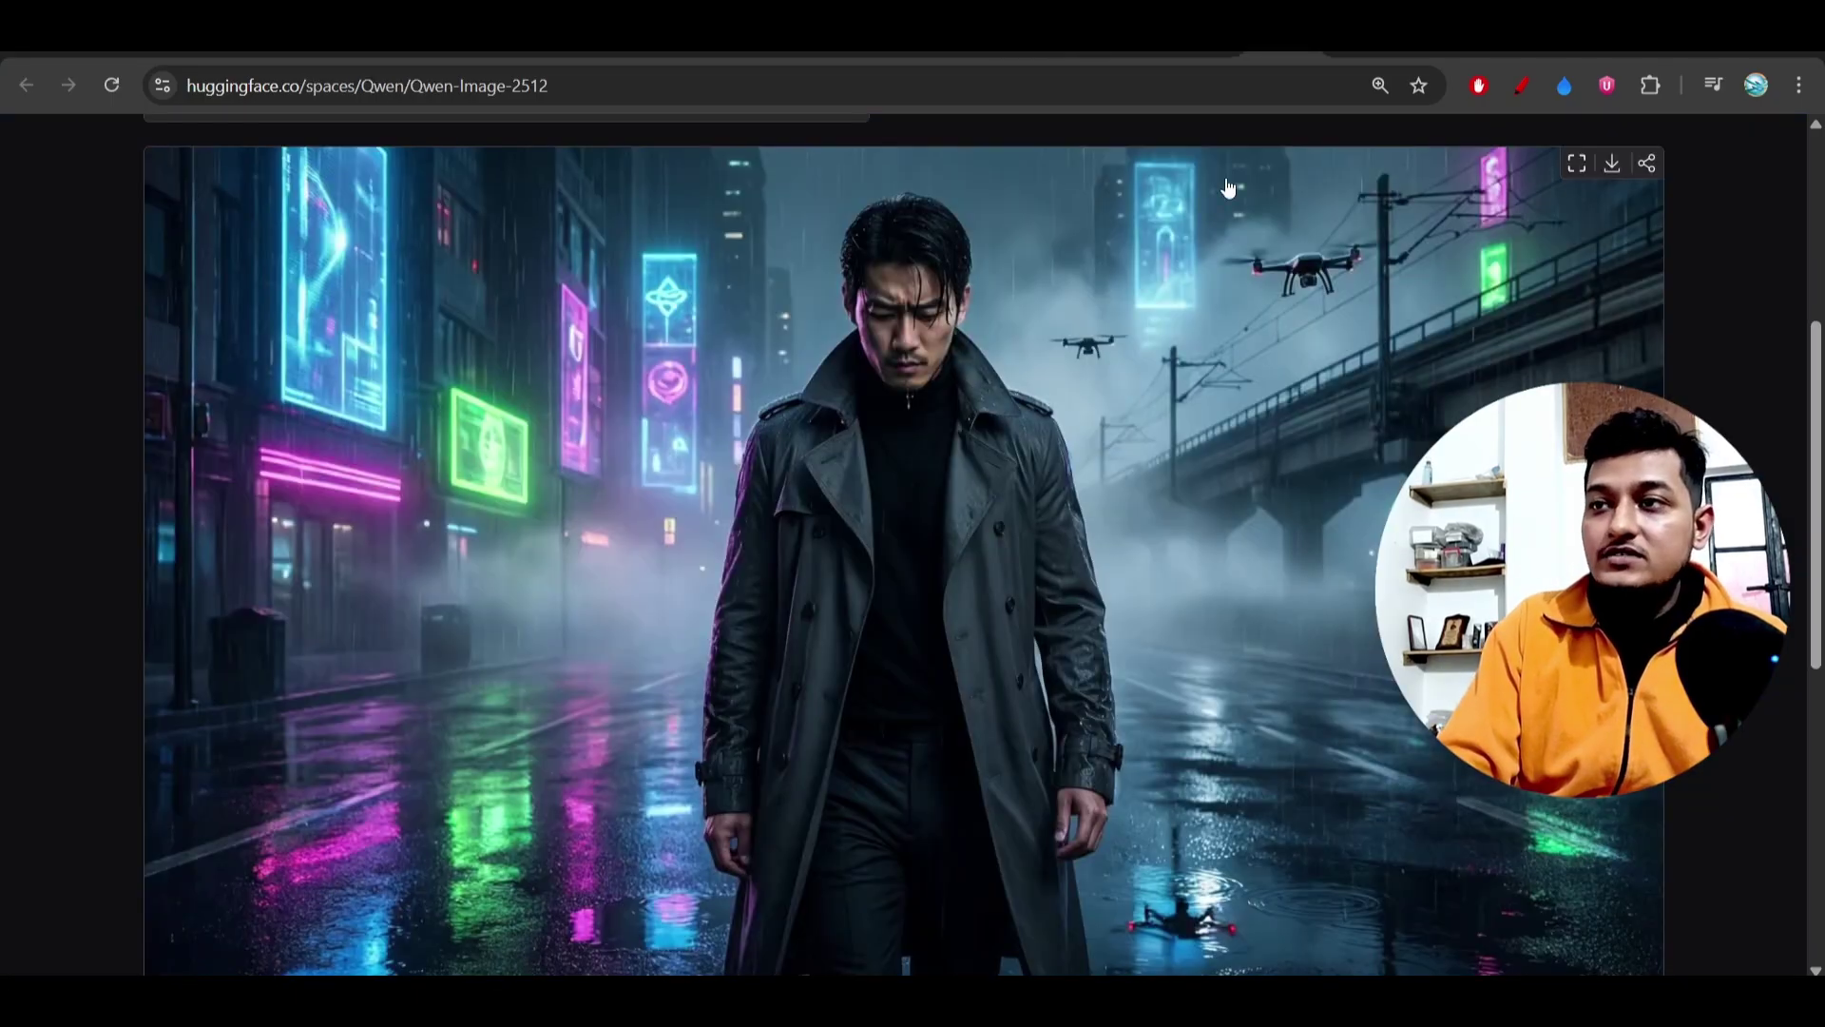
{"action": "scroll", "coordinate": [1197, 229], "scroll_direction": "up", "scroll_amount": 4}
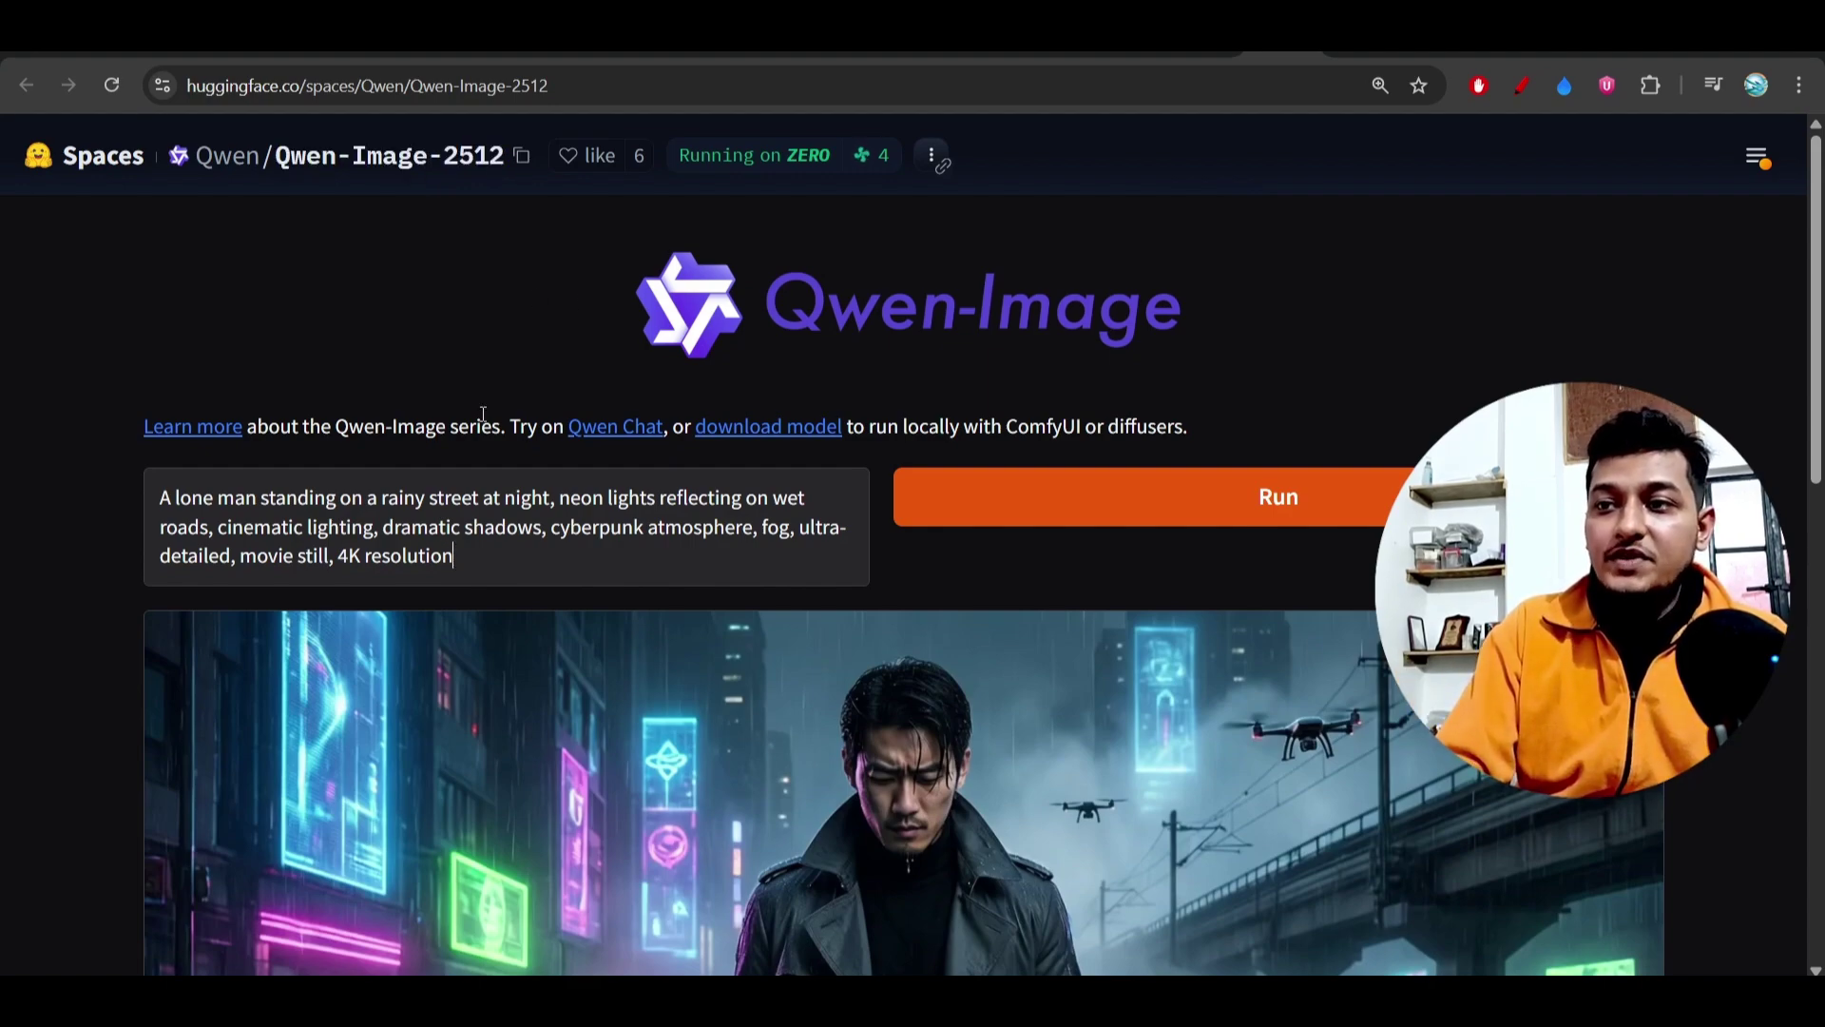
{"action": "key", "text": "ctrl+a"}
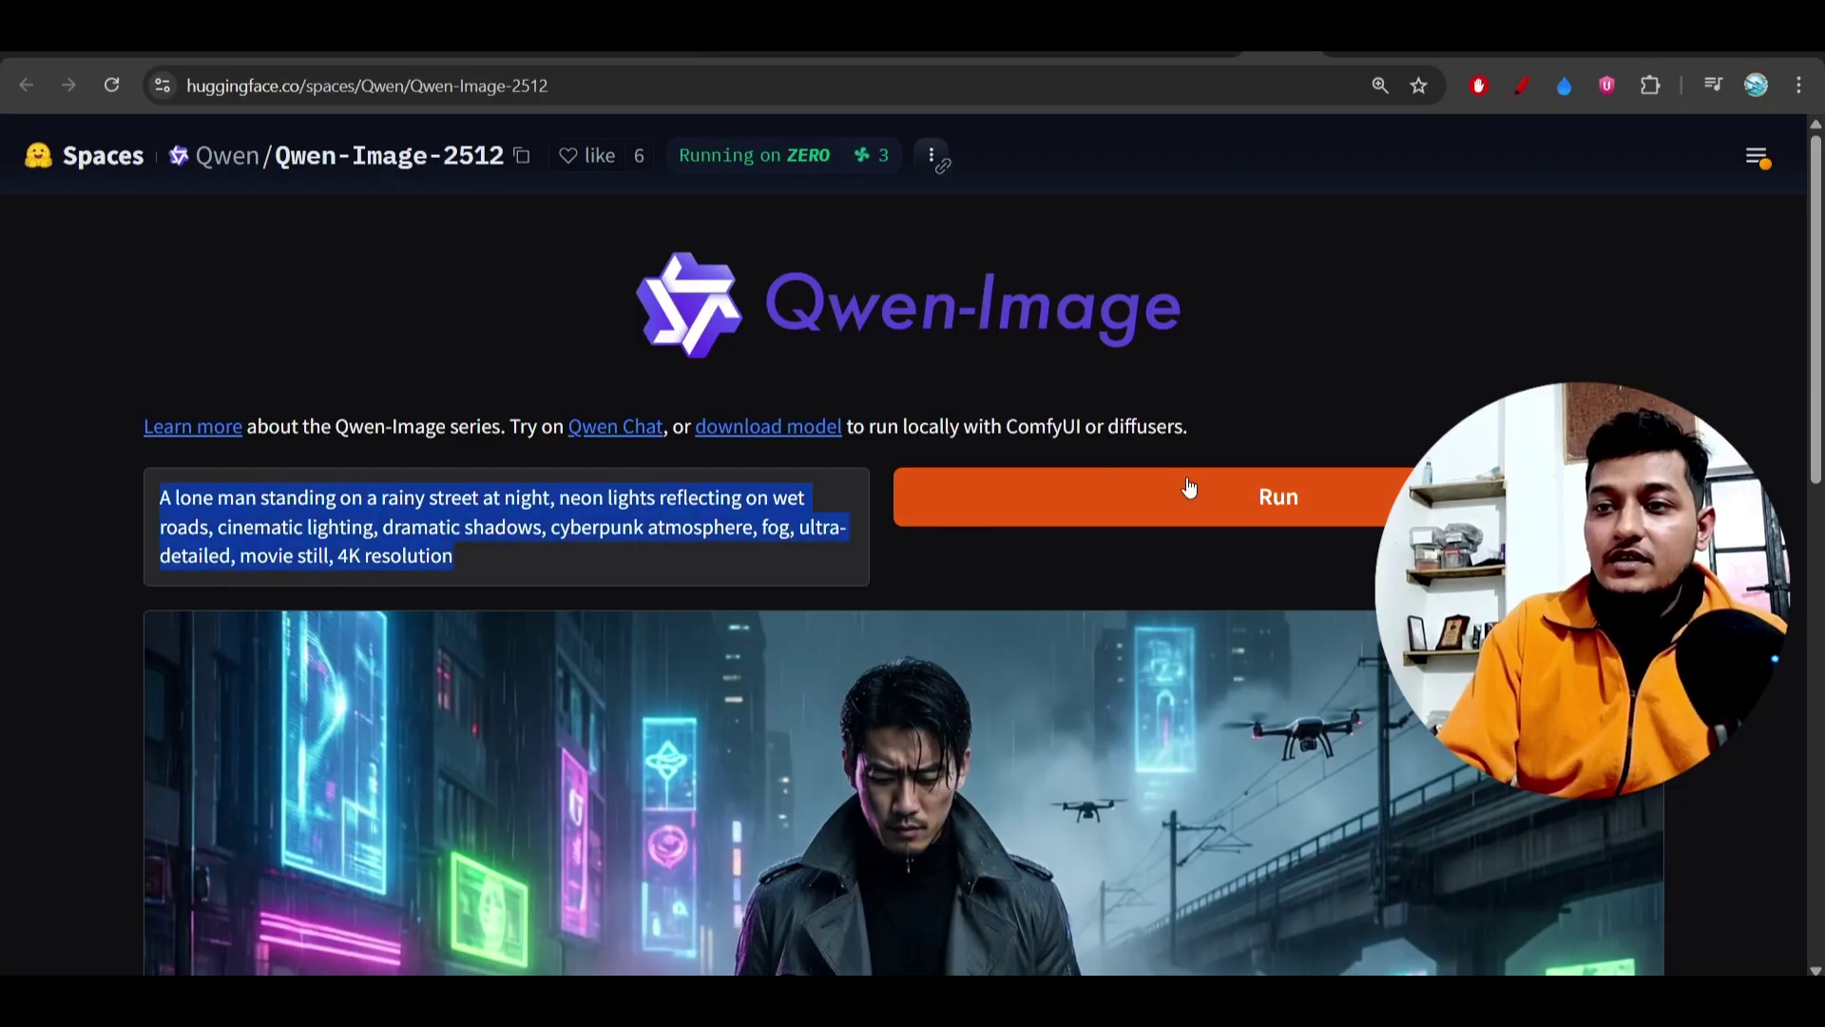
{"action": "scroll", "coordinate": [1209, 508], "scroll_direction": "down", "scroll_amount": 3}
{"action": "scroll", "coordinate": [1210, 509], "scroll_direction": "down", "scroll_amount": 3}
{"action": "scroll", "coordinate": [1142, 456], "scroll_direction": "down", "scroll_amount": 1}
{"action": "scroll", "coordinate": [1055, 399], "scroll_direction": "down", "scroll_amount": 1}
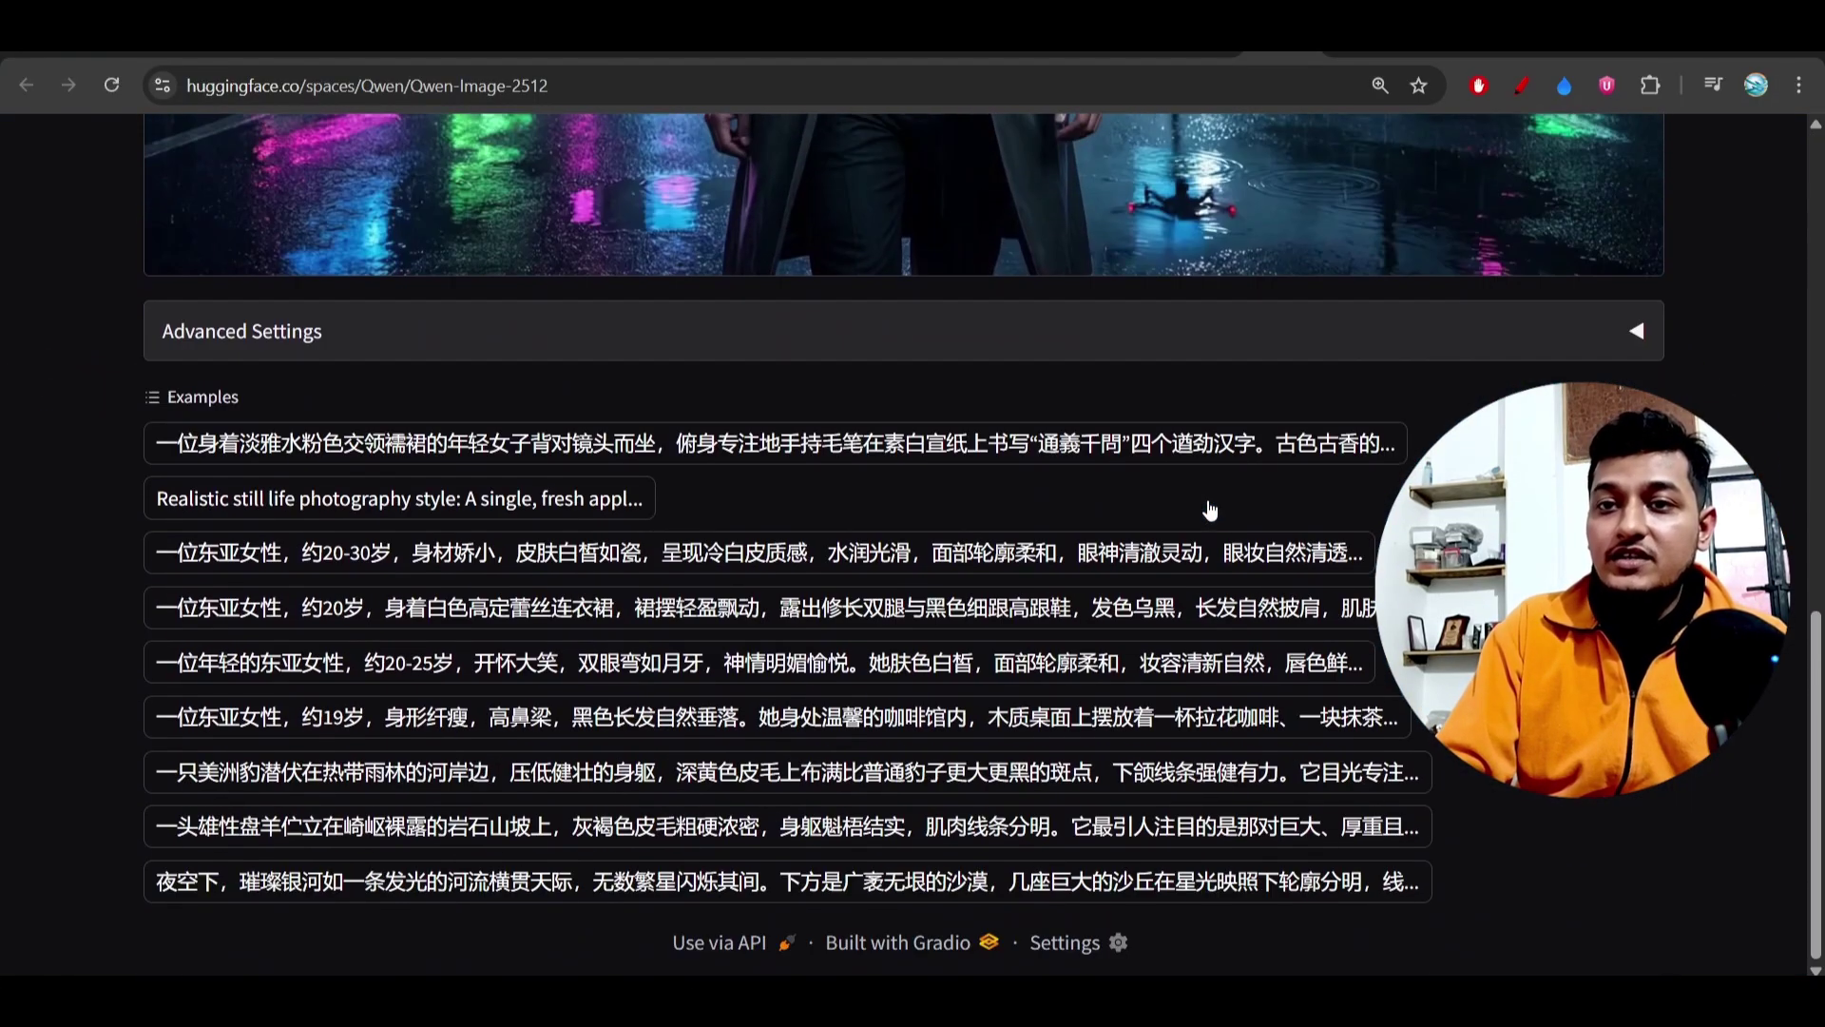
{"action": "left_click", "coordinate": [1003, 347]}
{"action": "scroll", "coordinate": [601, 481], "scroll_direction": "down", "scroll_amount": 1}
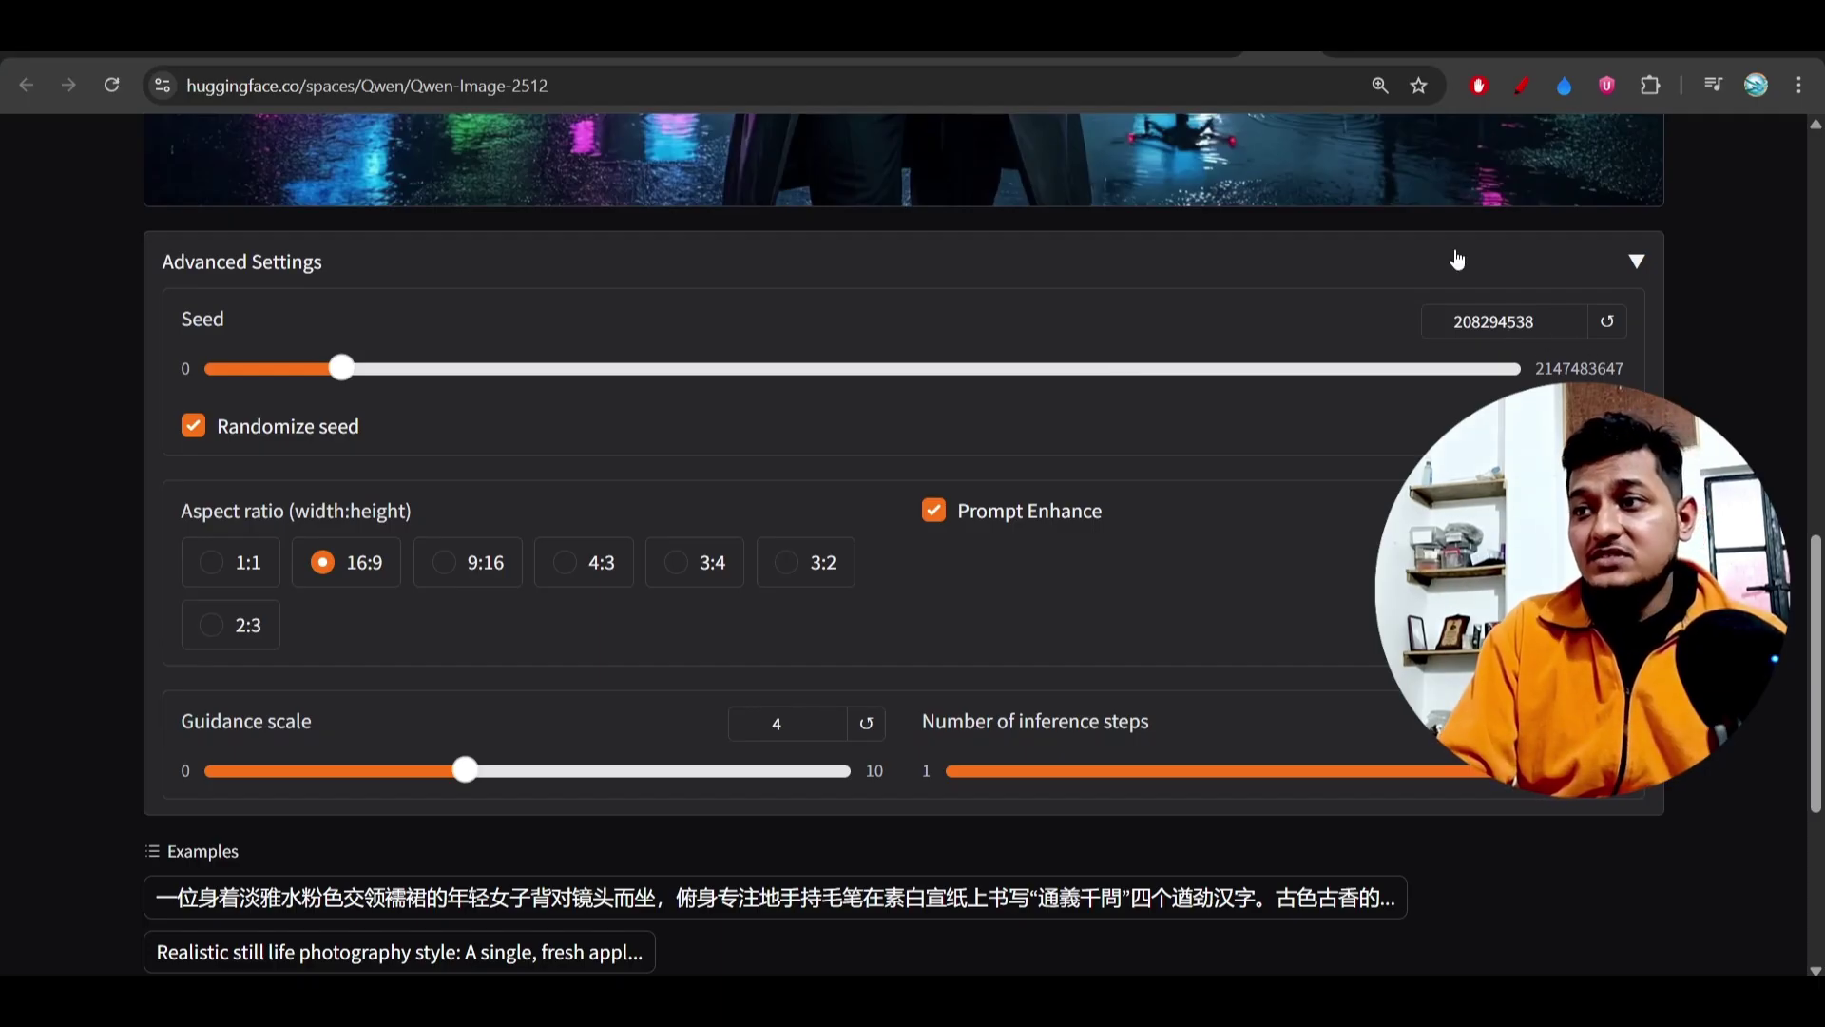
Step: Open the ChatGPT test-prompt chat and highlight the request for test prompts
{"action": "left_click", "coordinate": [1426, 29]}
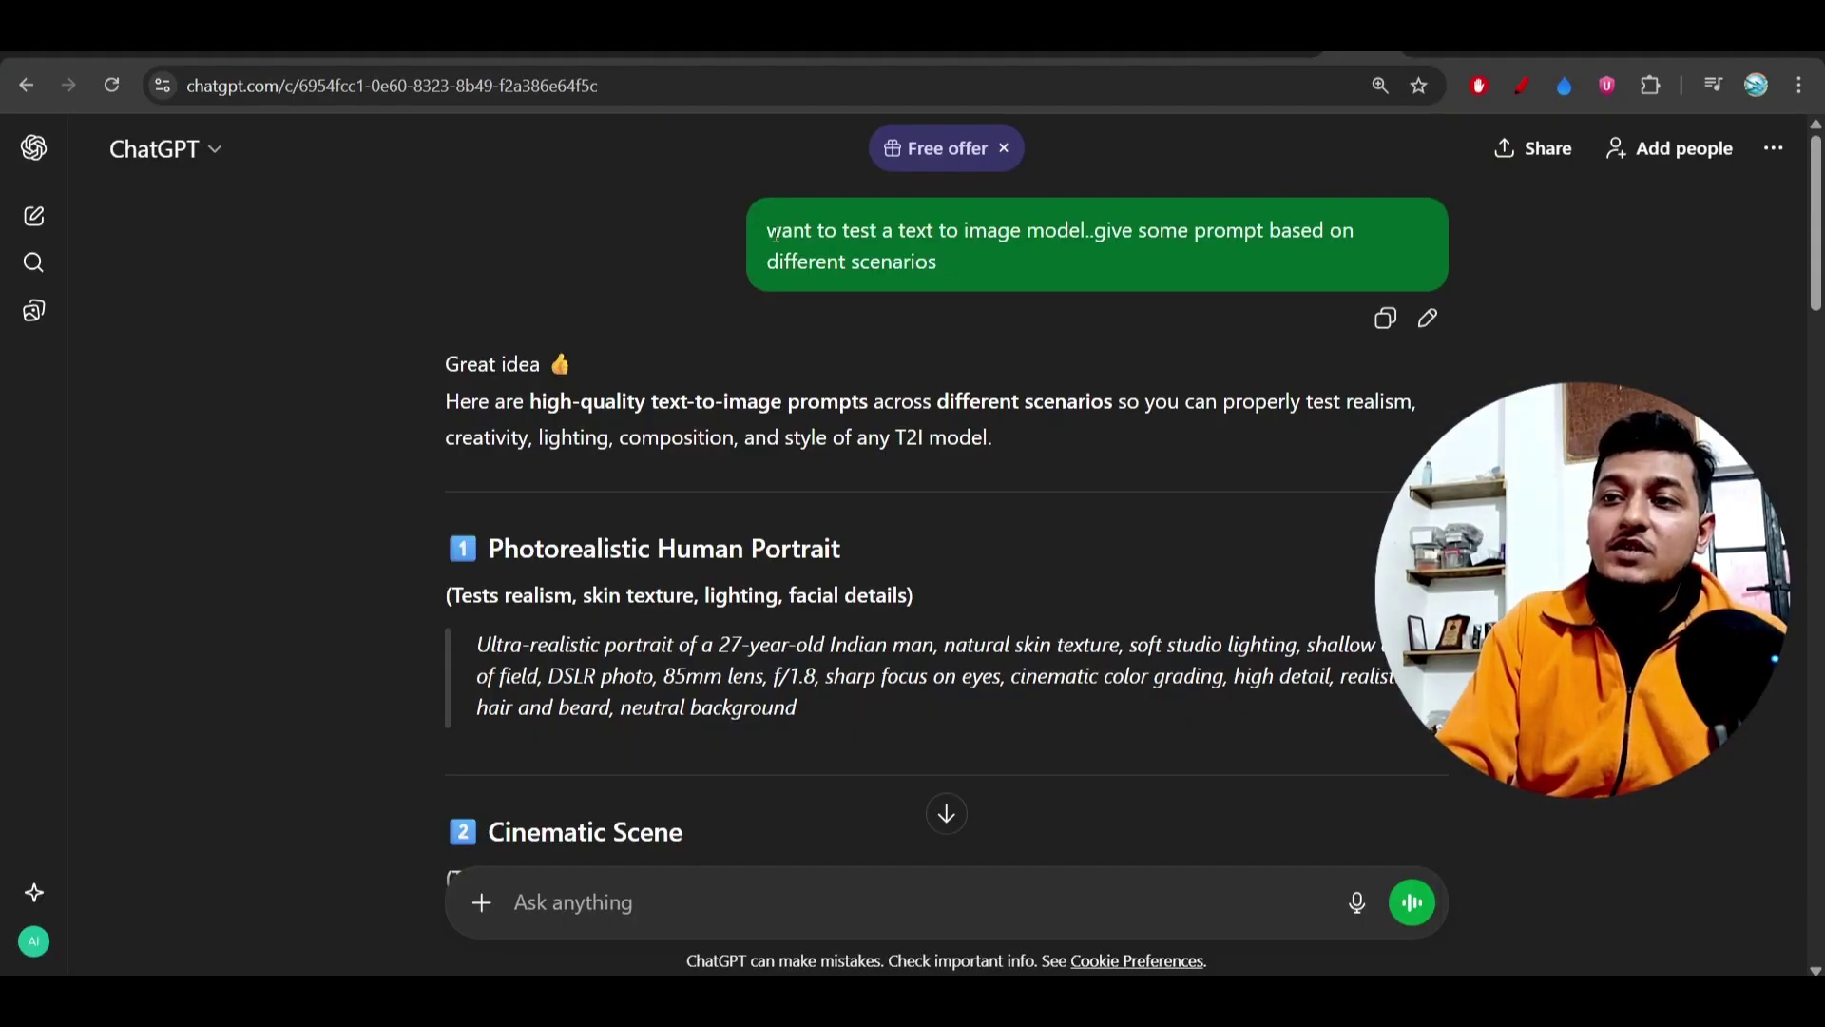
{"action": "left_click_drag", "start_coordinate": [767, 230], "coordinate": [963, 270]}
{"action": "left_click", "coordinate": [966, 269]}
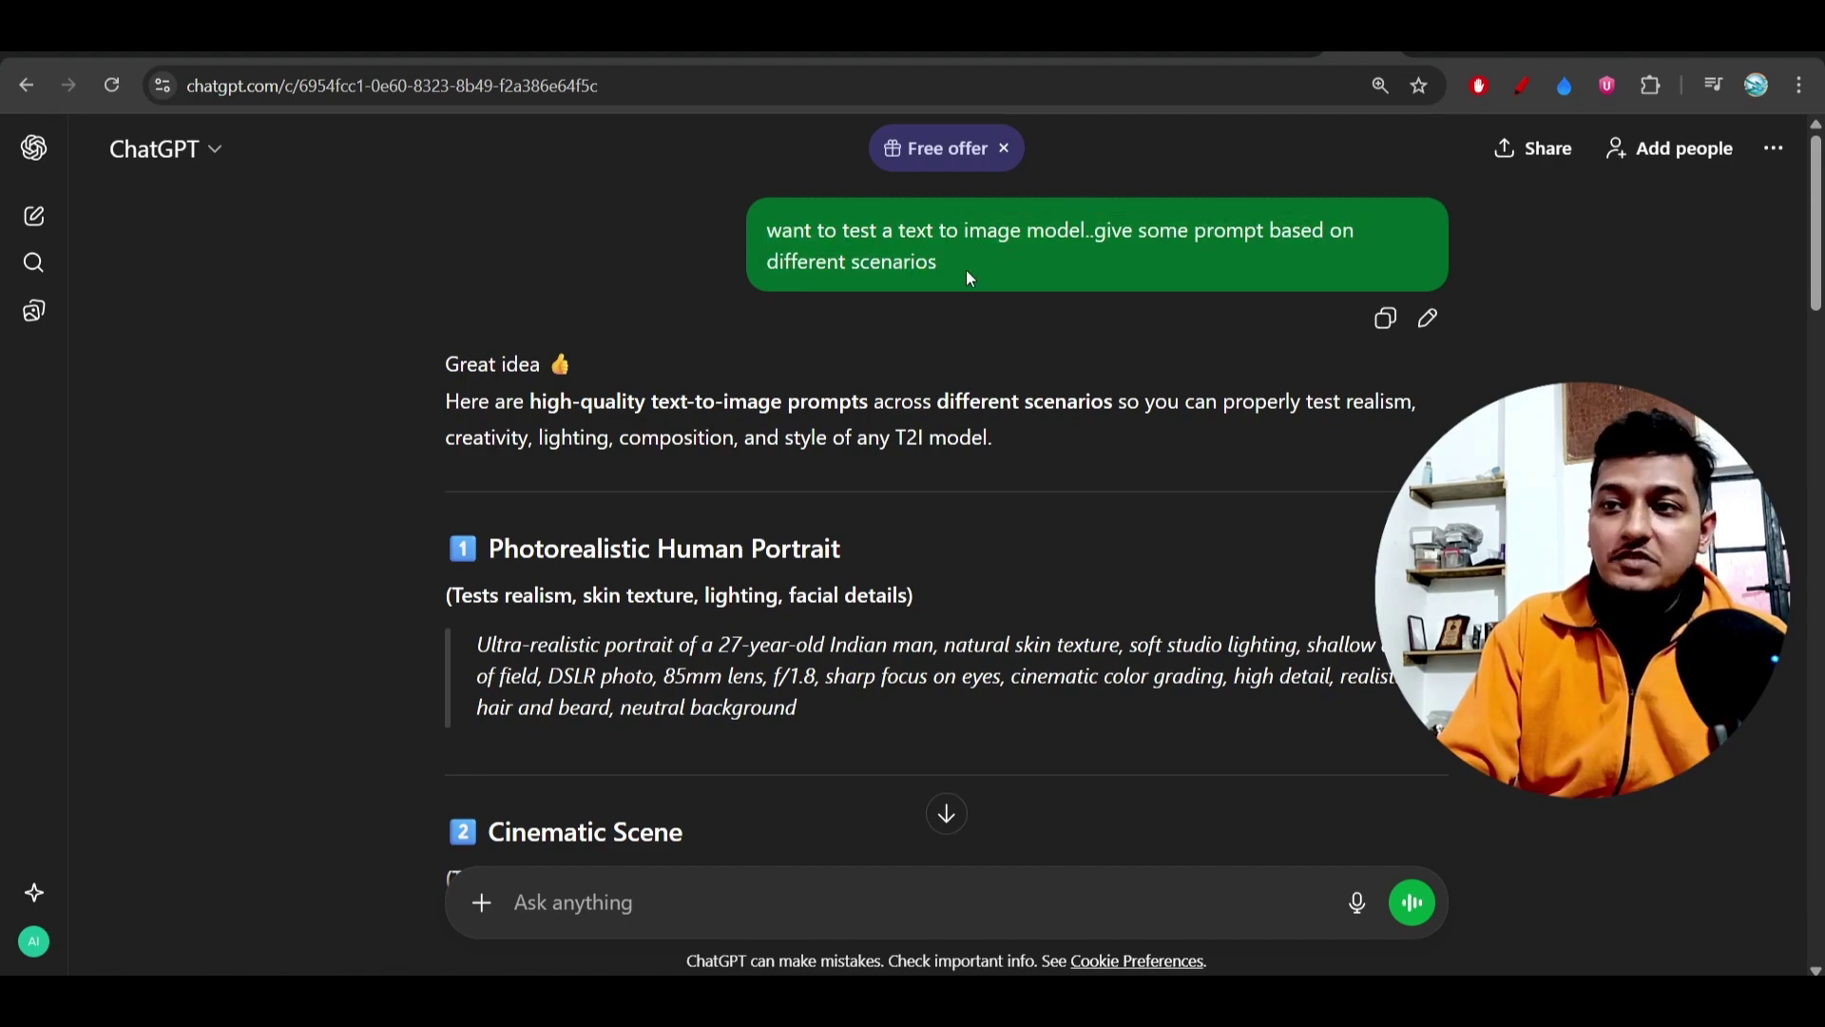
{"action": "scroll", "coordinate": [966, 269], "scroll_direction": "down", "scroll_amount": 1}
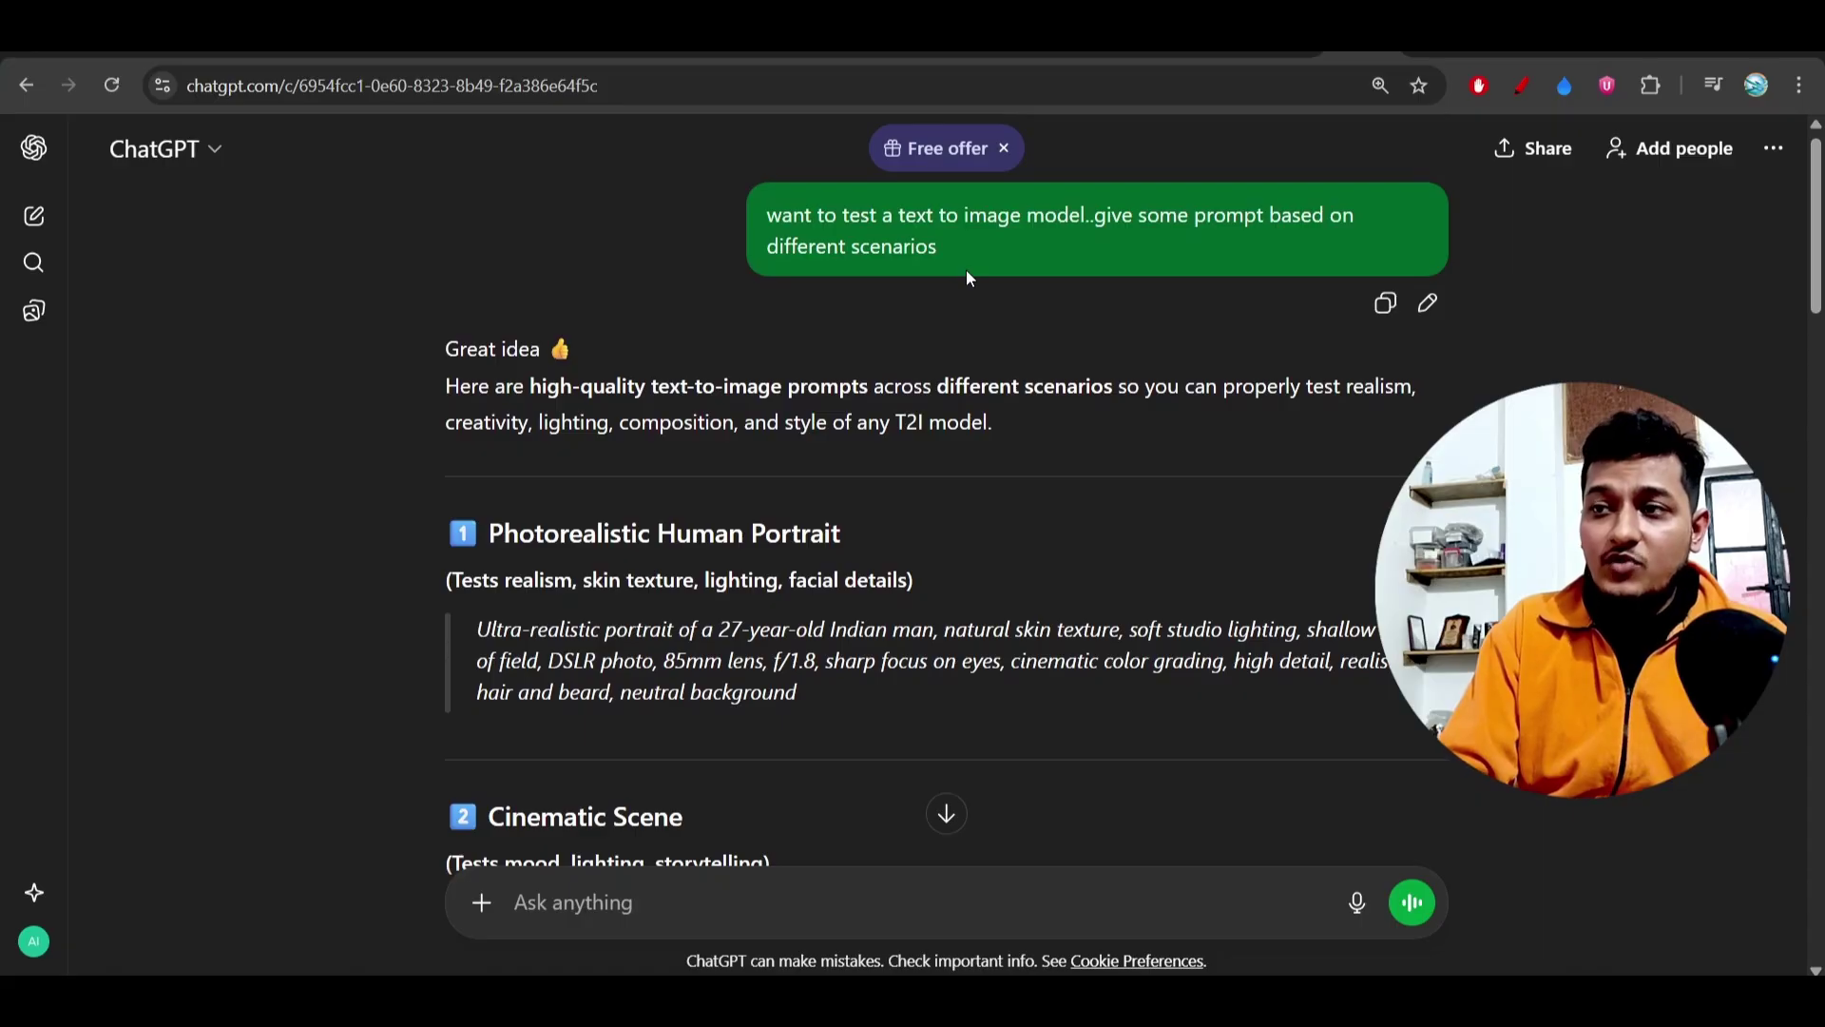
{"action": "scroll", "coordinate": [966, 270], "scroll_direction": "down", "scroll_amount": 1}
{"action": "scroll", "coordinate": [965, 269], "scroll_direction": "down", "scroll_amount": 1}
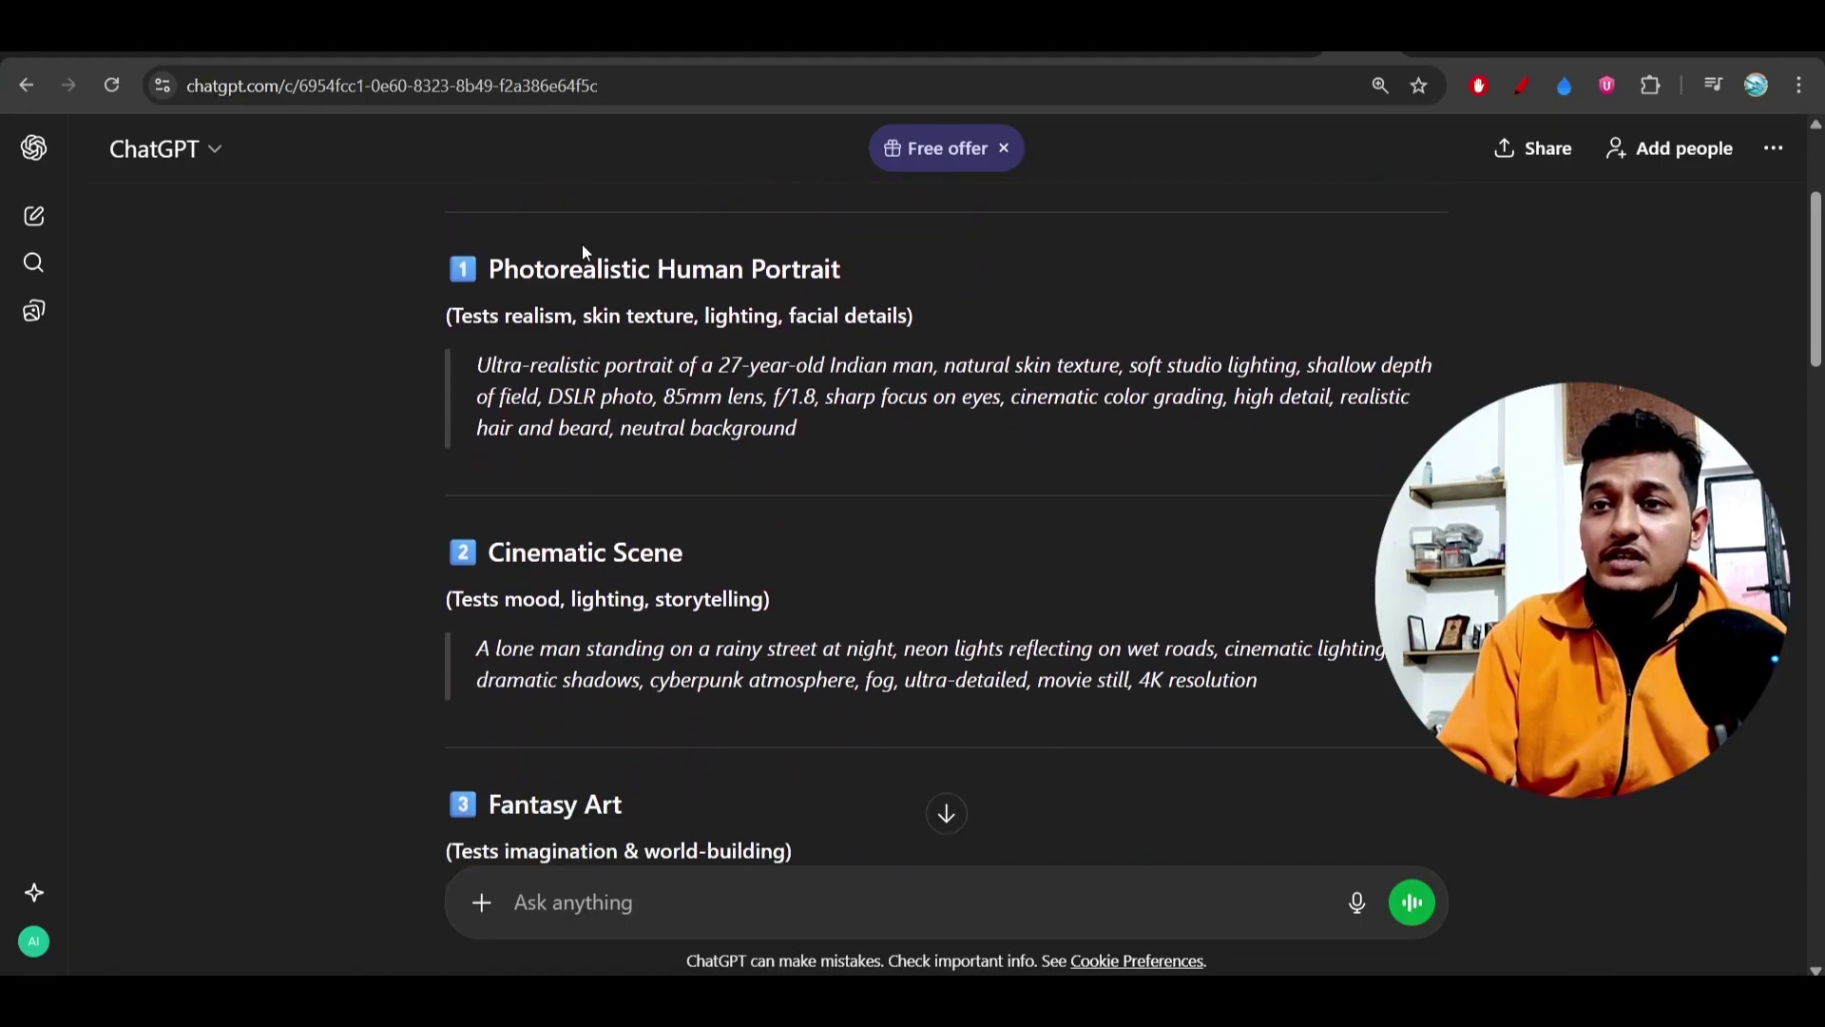
Step: Highlight the Photorealistic Human Portrait, Cinematic Scene and Fantasy Art headings
{"action": "left_click_drag", "start_coordinate": [489, 268], "coordinate": [842, 271]}
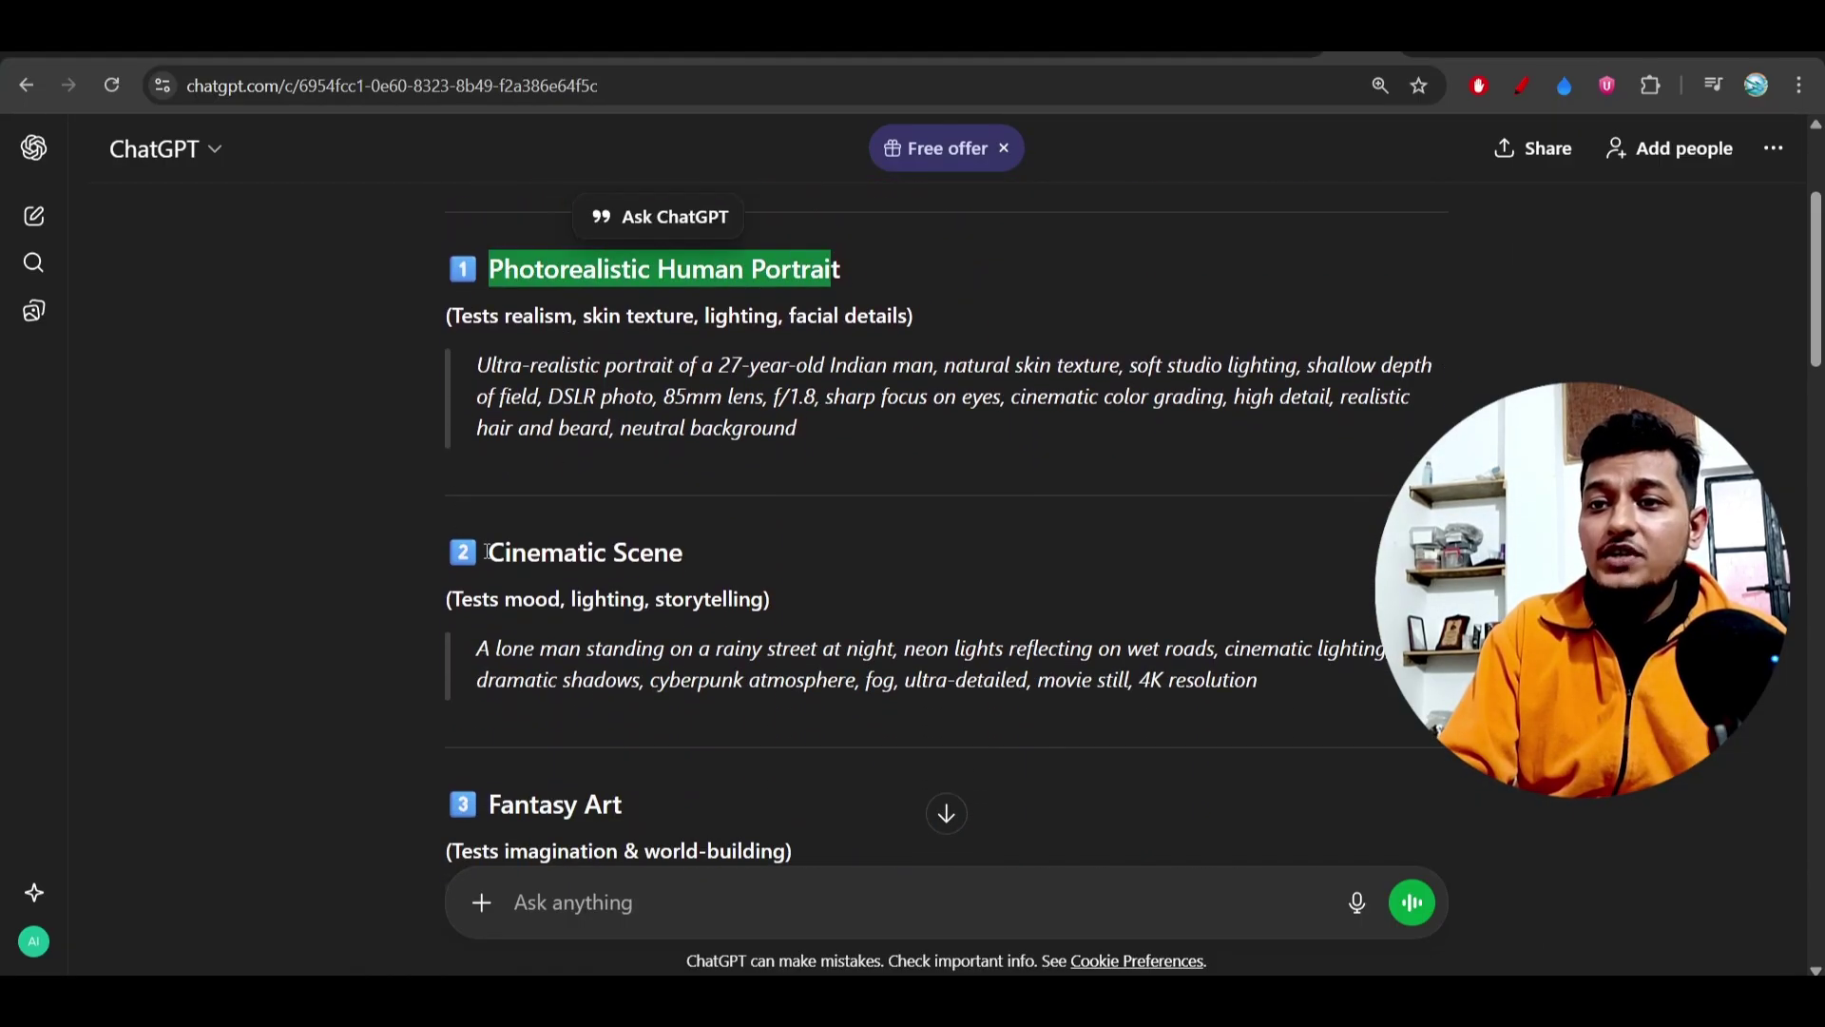
{"action": "left_click_drag", "start_coordinate": [486, 552], "coordinate": [685, 554]}
{"action": "scroll", "coordinate": [685, 553], "scroll_direction": "down", "scroll_amount": 2}
{"action": "left_click_drag", "start_coordinate": [500, 543], "coordinate": [702, 545]}
{"action": "scroll", "coordinate": [704, 545], "scroll_direction": "down", "scroll_amount": 1}
{"action": "key", "text": "super+Tab"}
{"action": "left_click", "coordinate": [635, 252]}
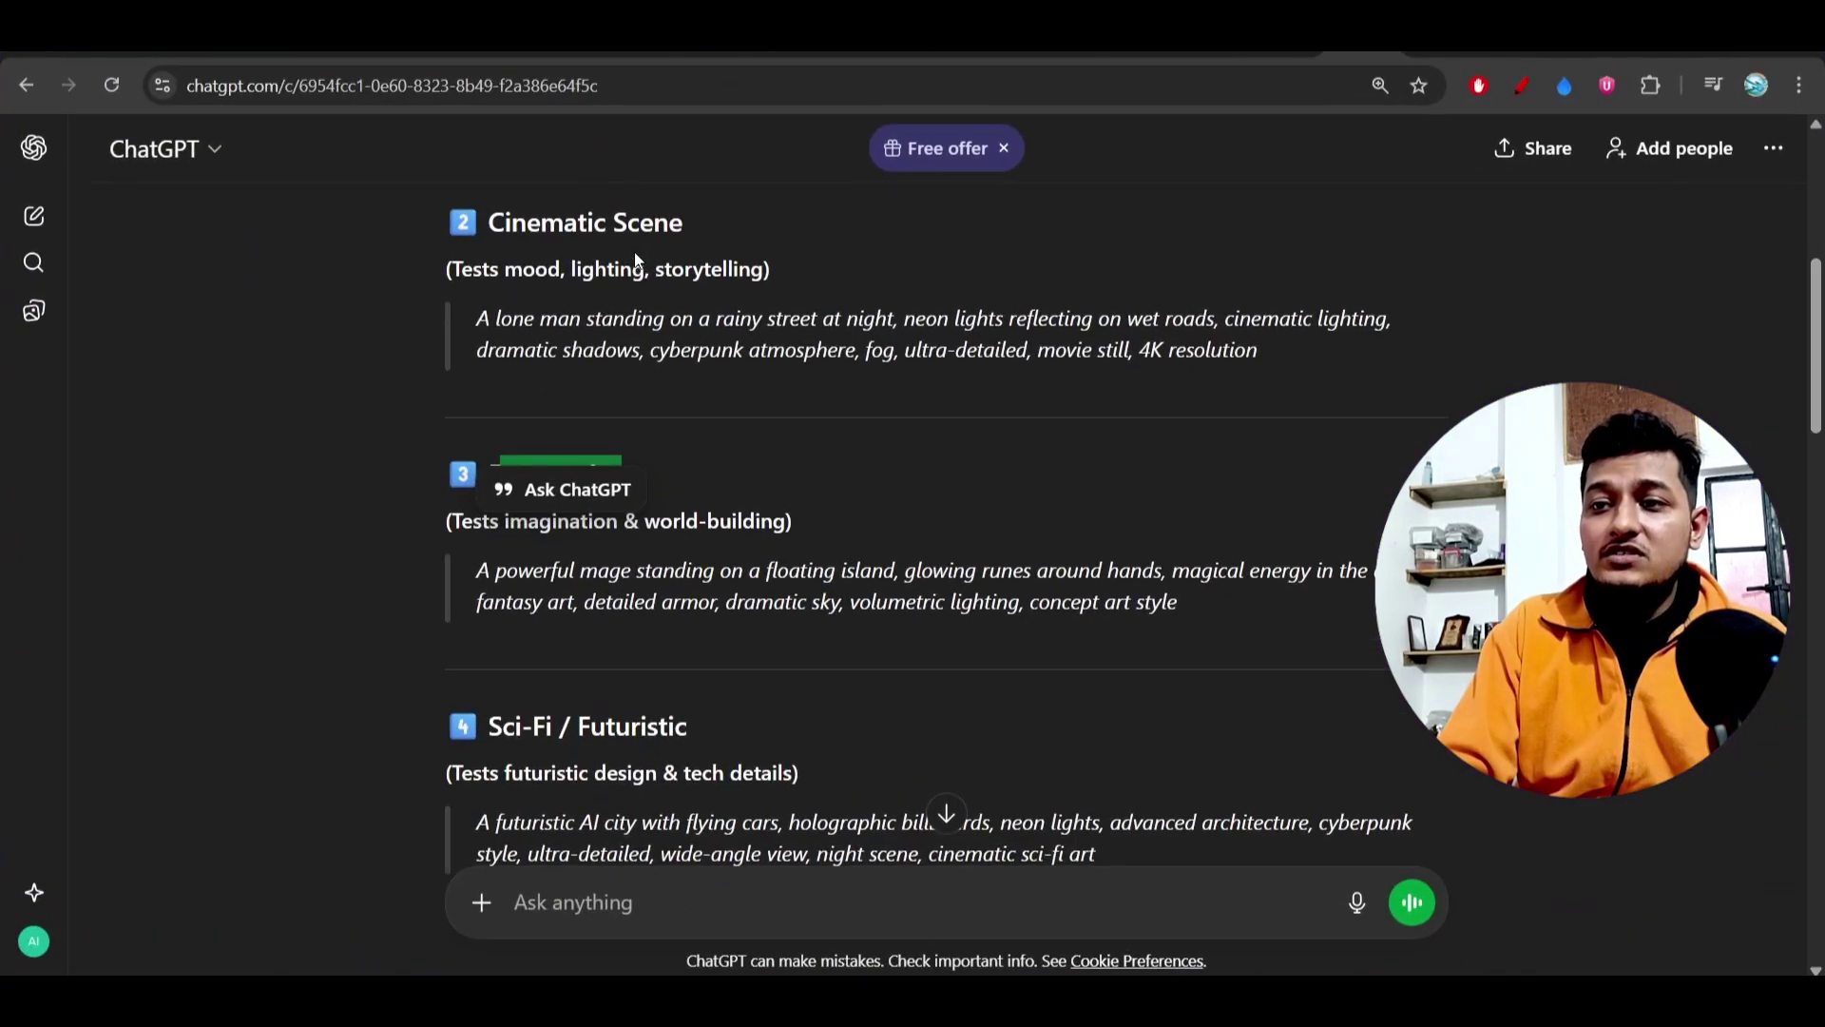
{"action": "scroll", "coordinate": [639, 538], "scroll_direction": "down", "scroll_amount": 5}
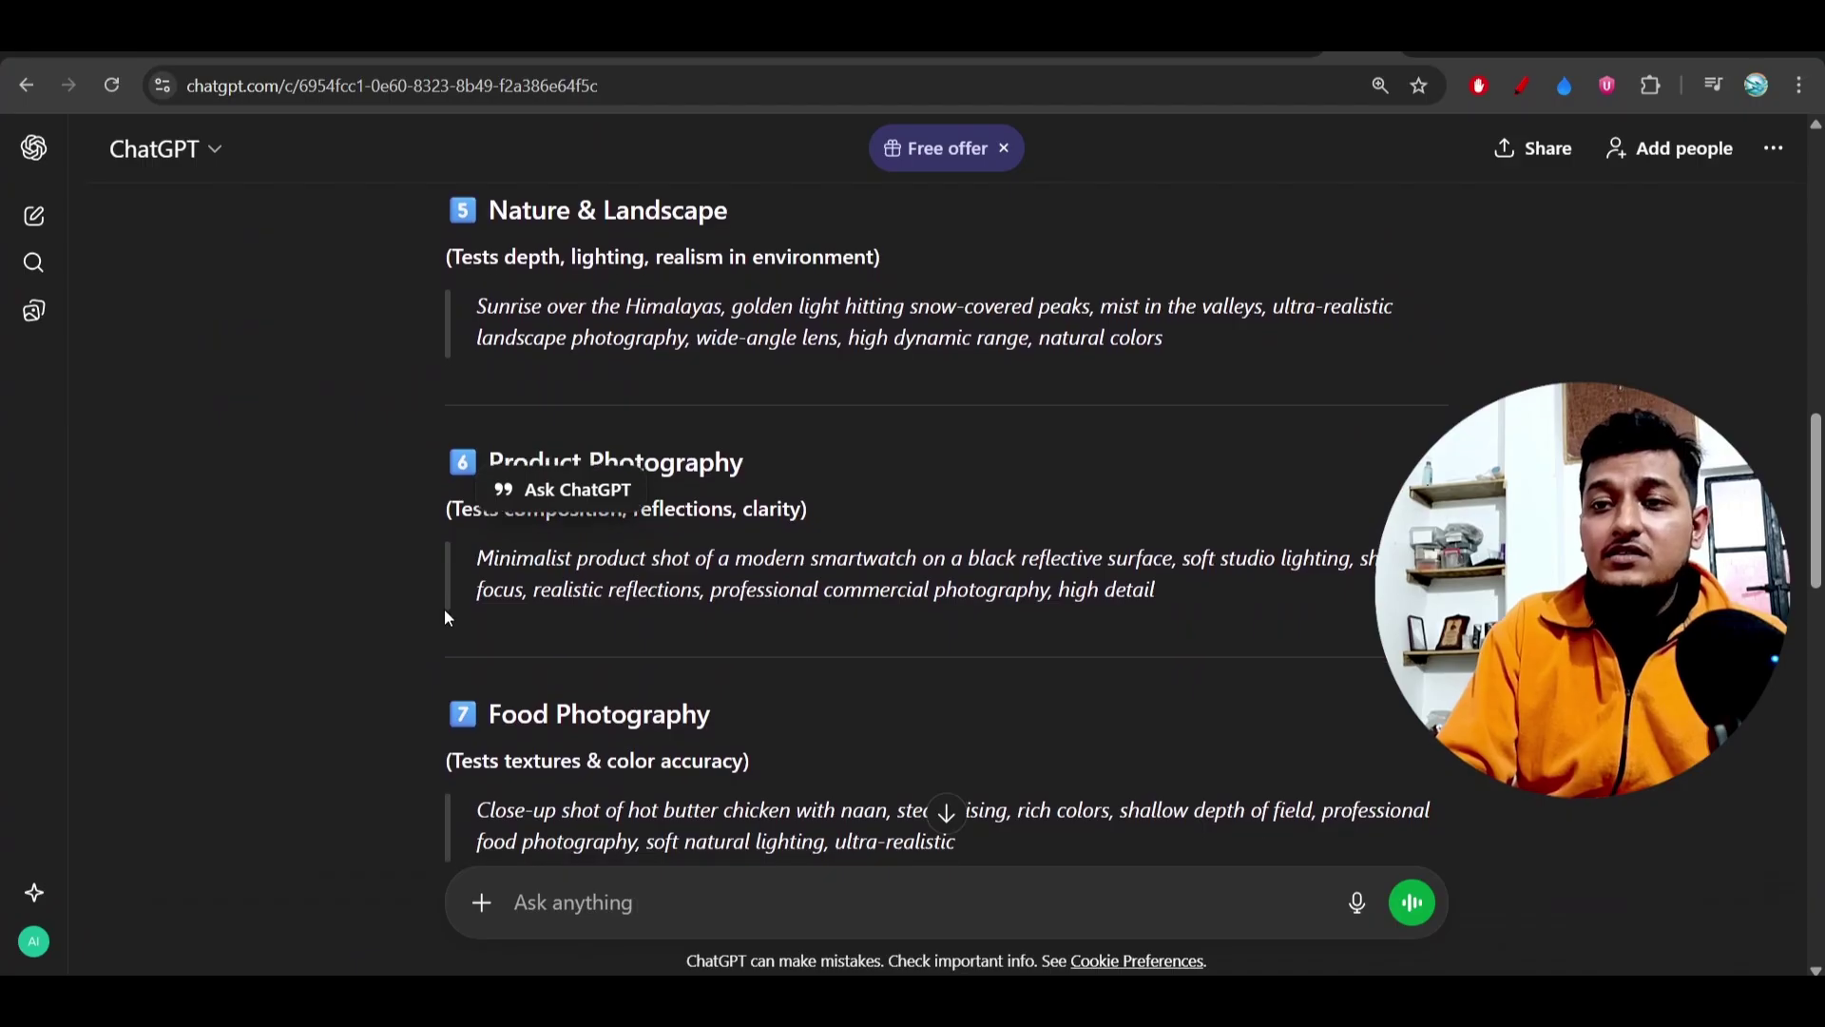
{"action": "scroll", "coordinate": [443, 616], "scroll_direction": "down", "scroll_amount": 2}
{"action": "scroll", "coordinate": [444, 617], "scroll_direction": "down", "scroll_amount": 2}
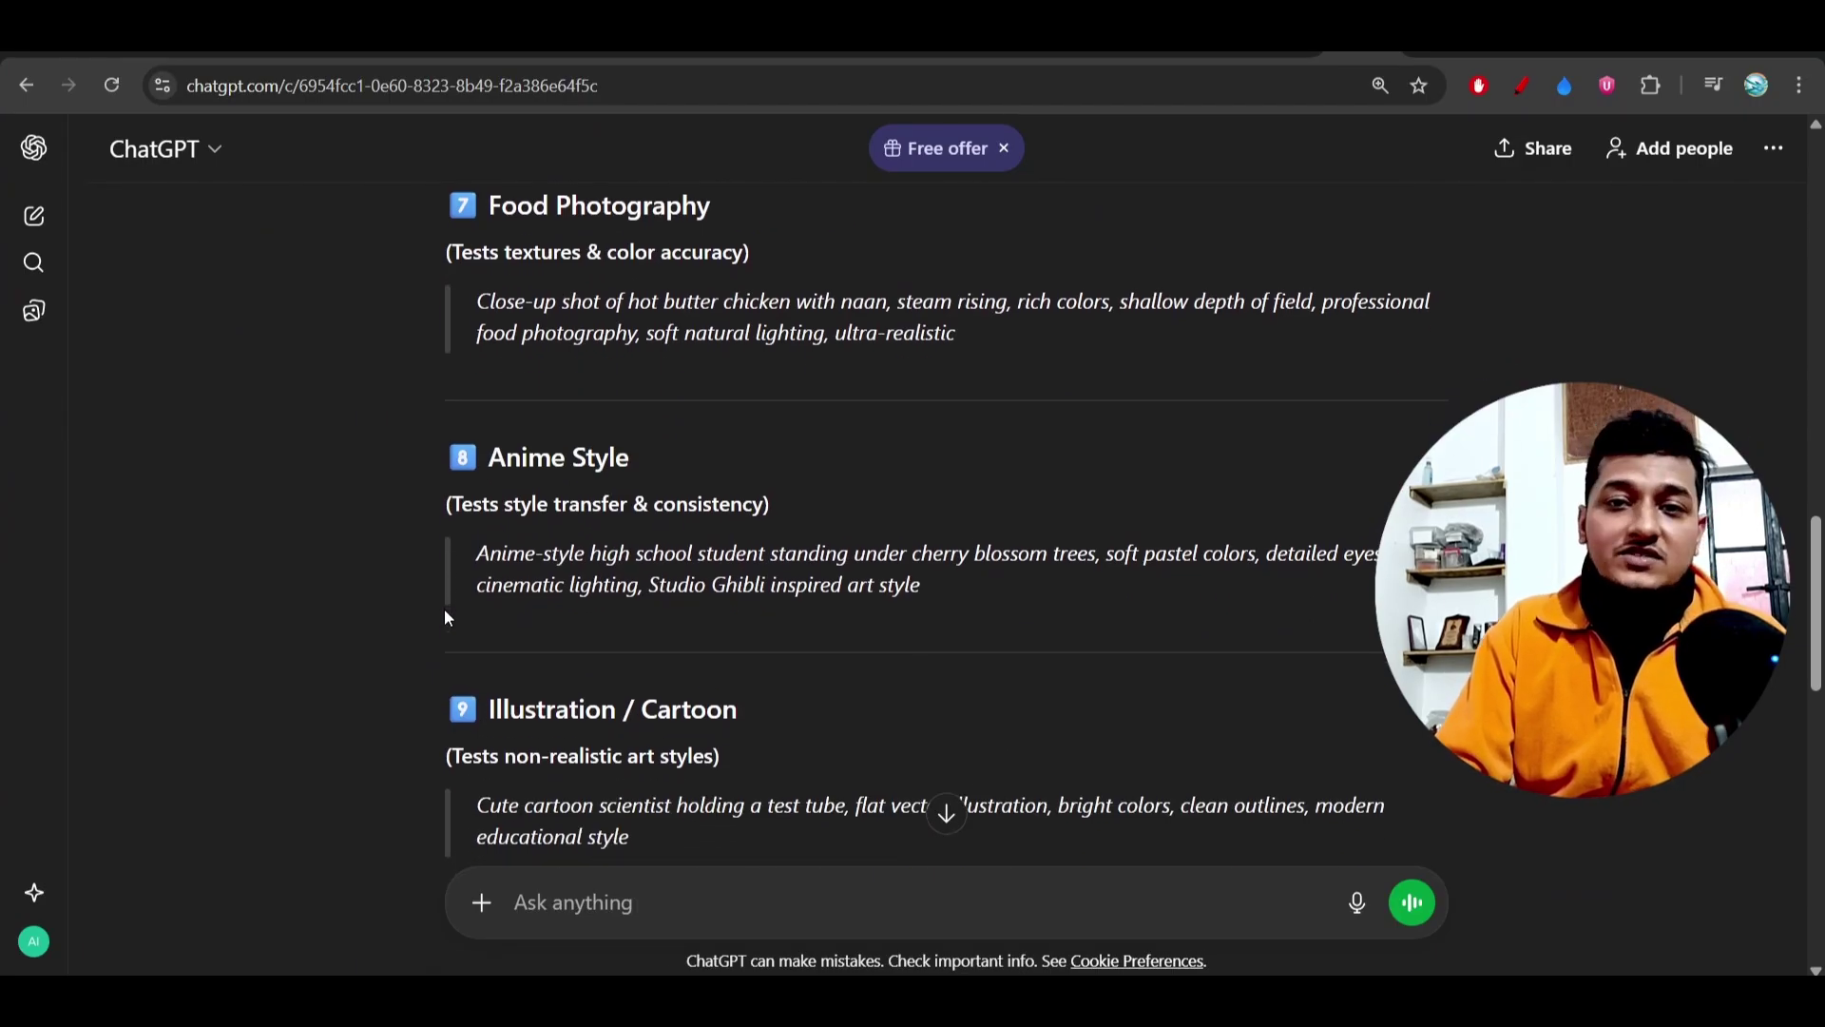
{"action": "scroll", "coordinate": [444, 608], "scroll_direction": "down", "scroll_amount": 2}
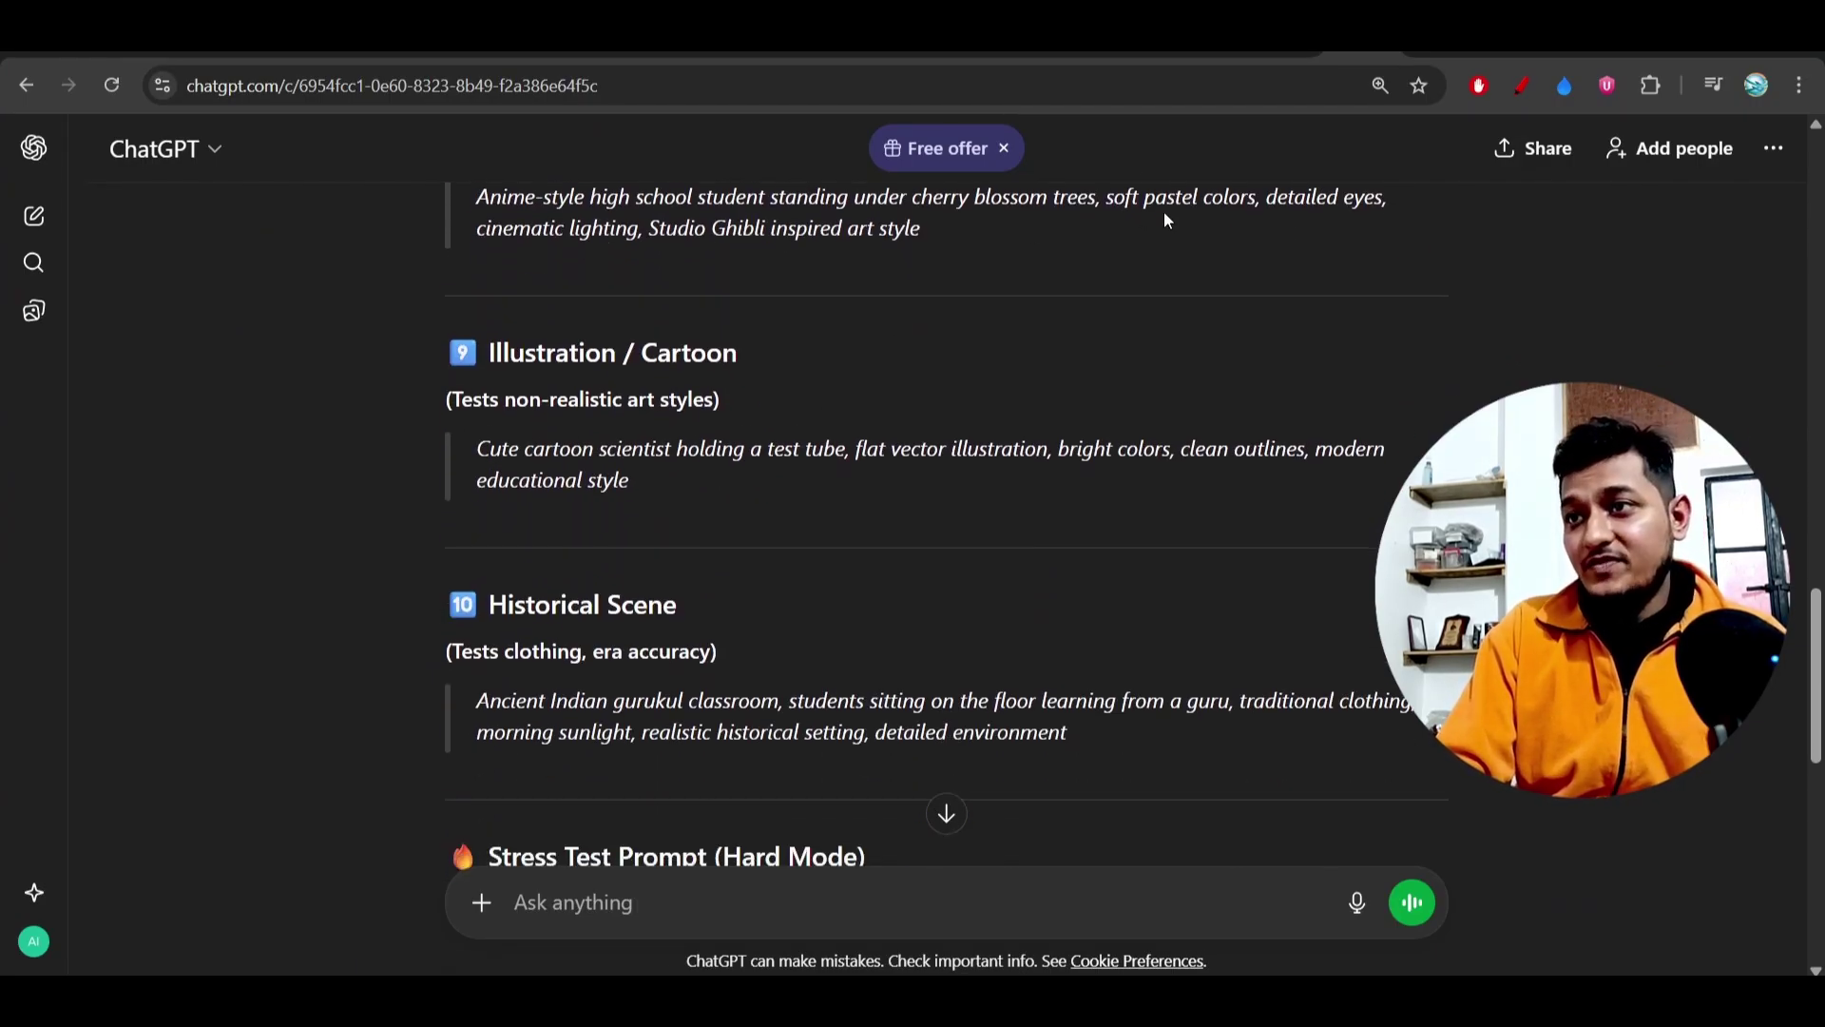
Step: View the Nano Banana cyberpunk rainy-night image full size, zooming in and out, then close it
{"action": "left_click", "coordinate": [1440, 31]}
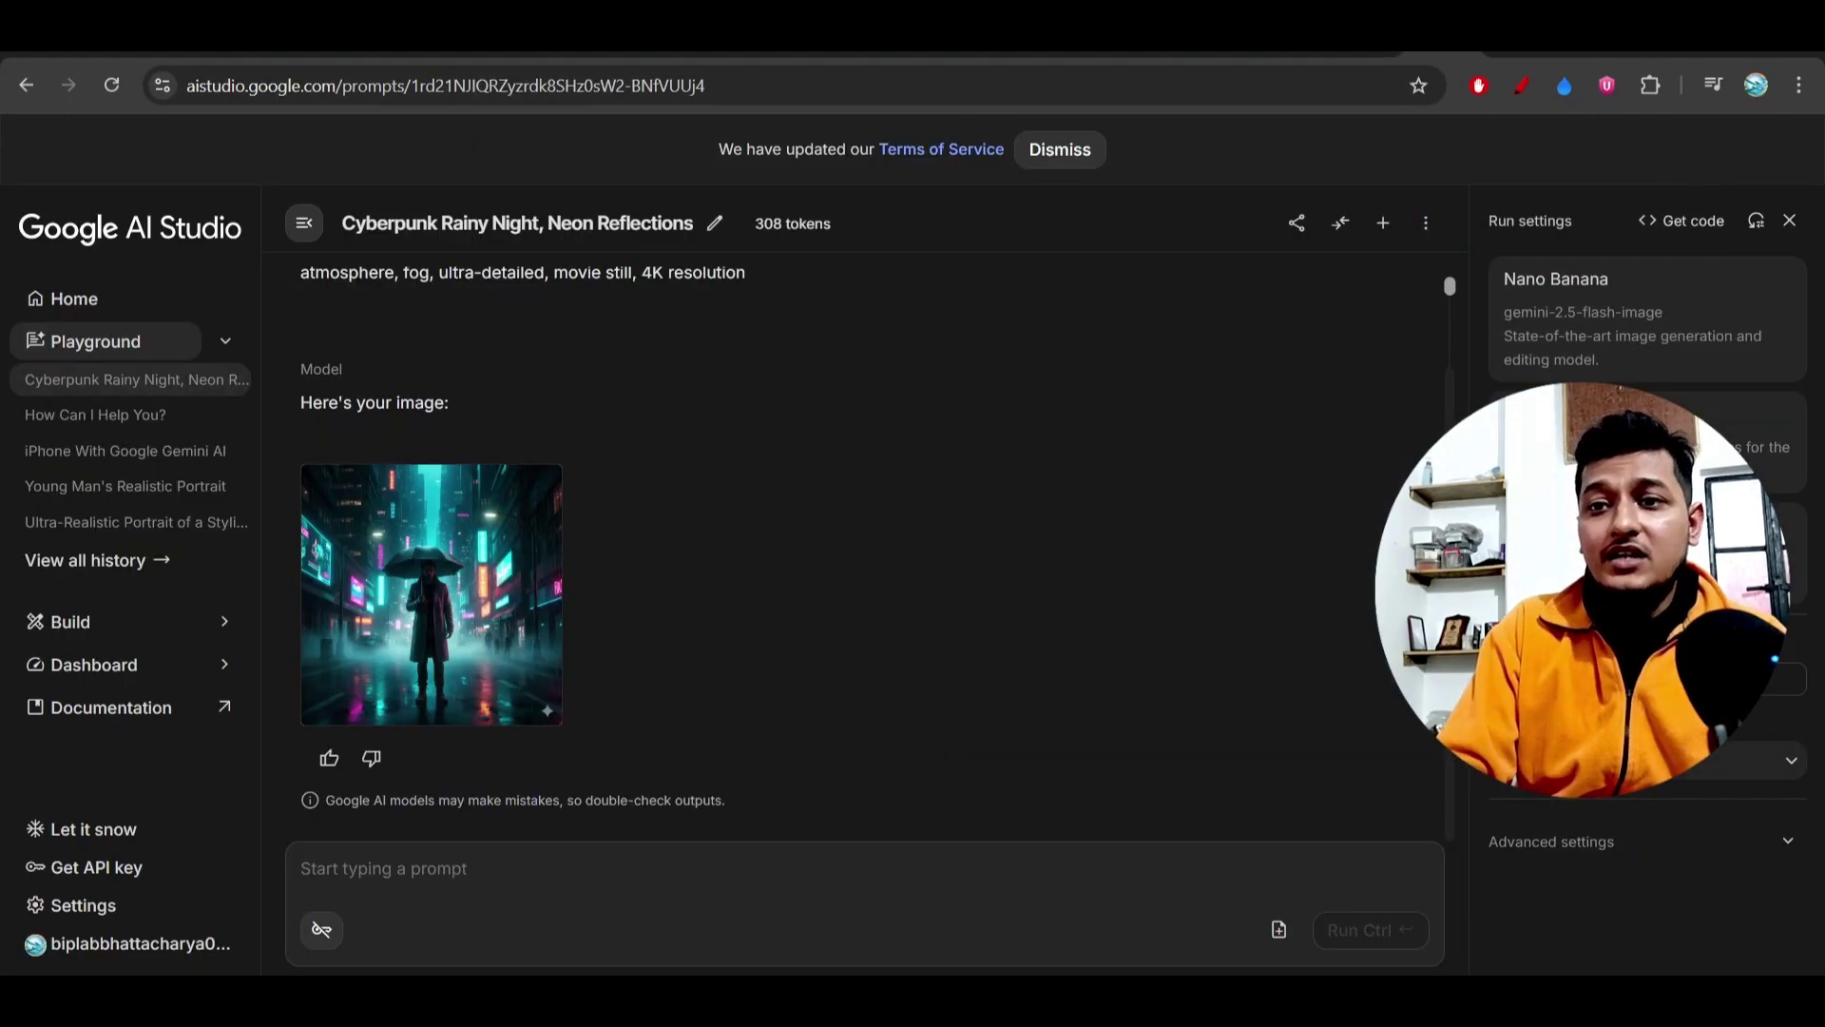
{"action": "left_click", "coordinate": [470, 559]}
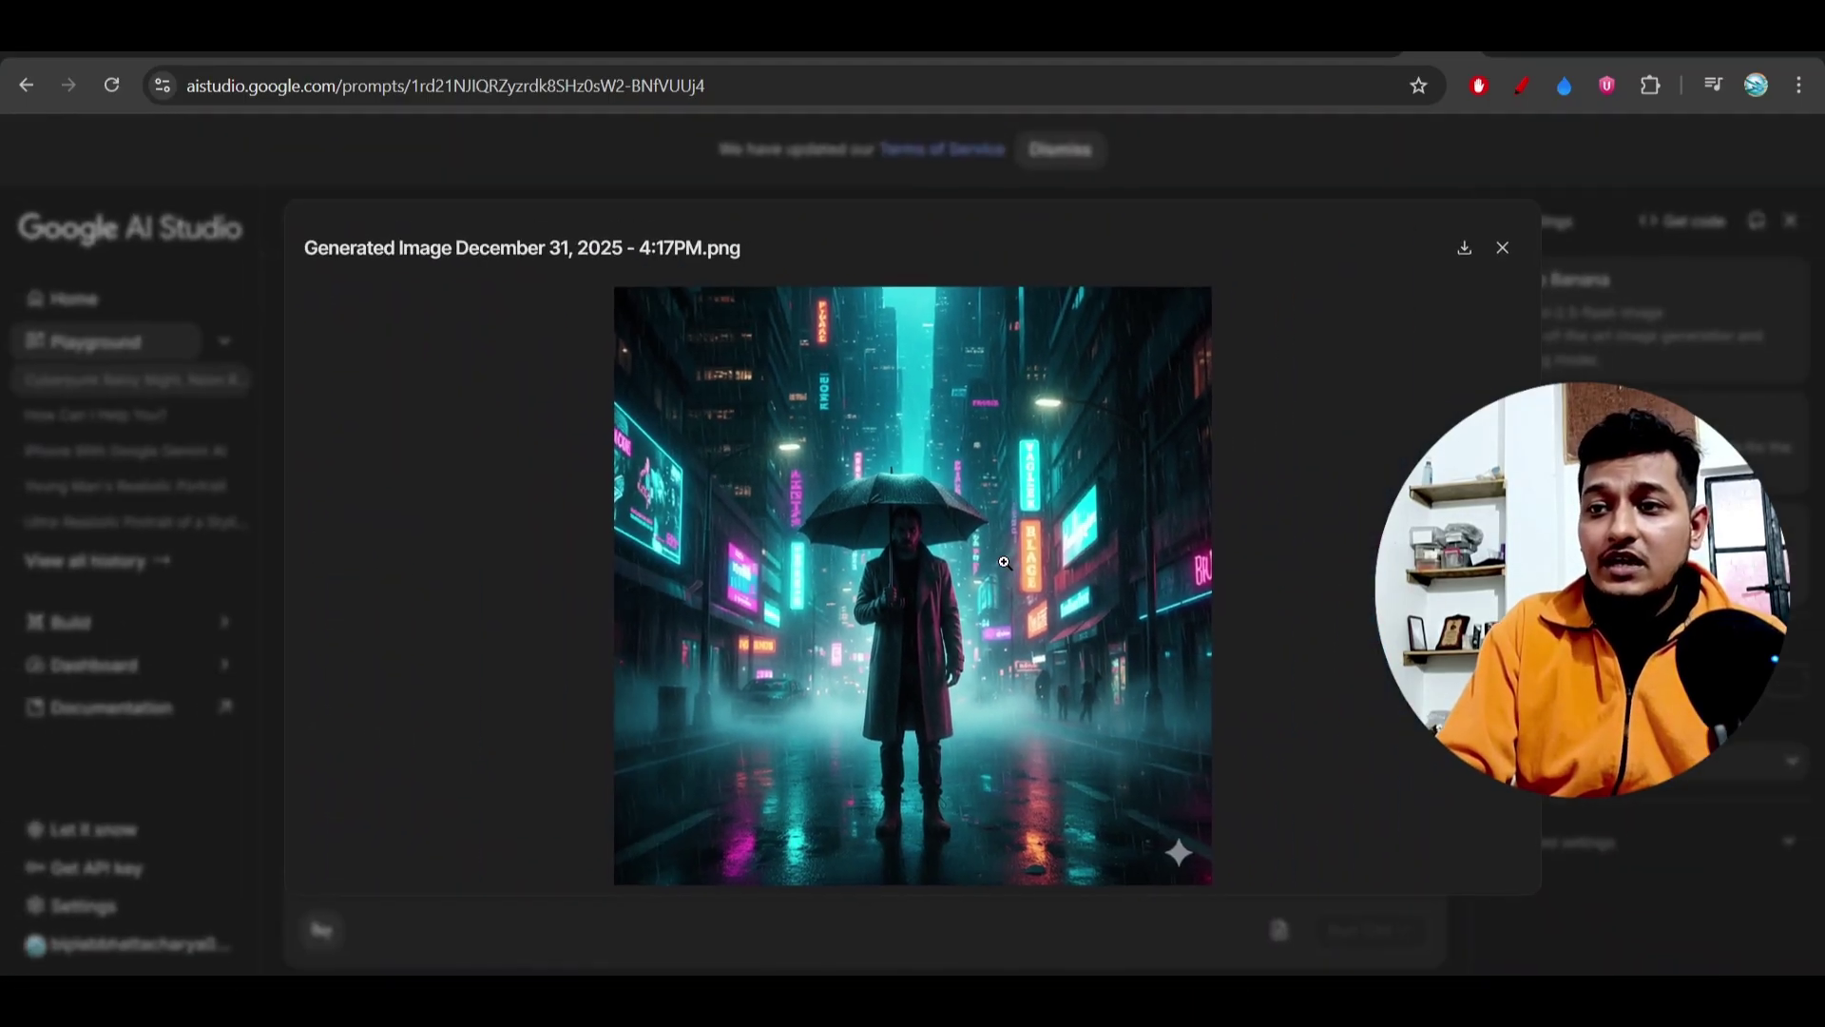
{"action": "left_click", "coordinate": [1003, 562]}
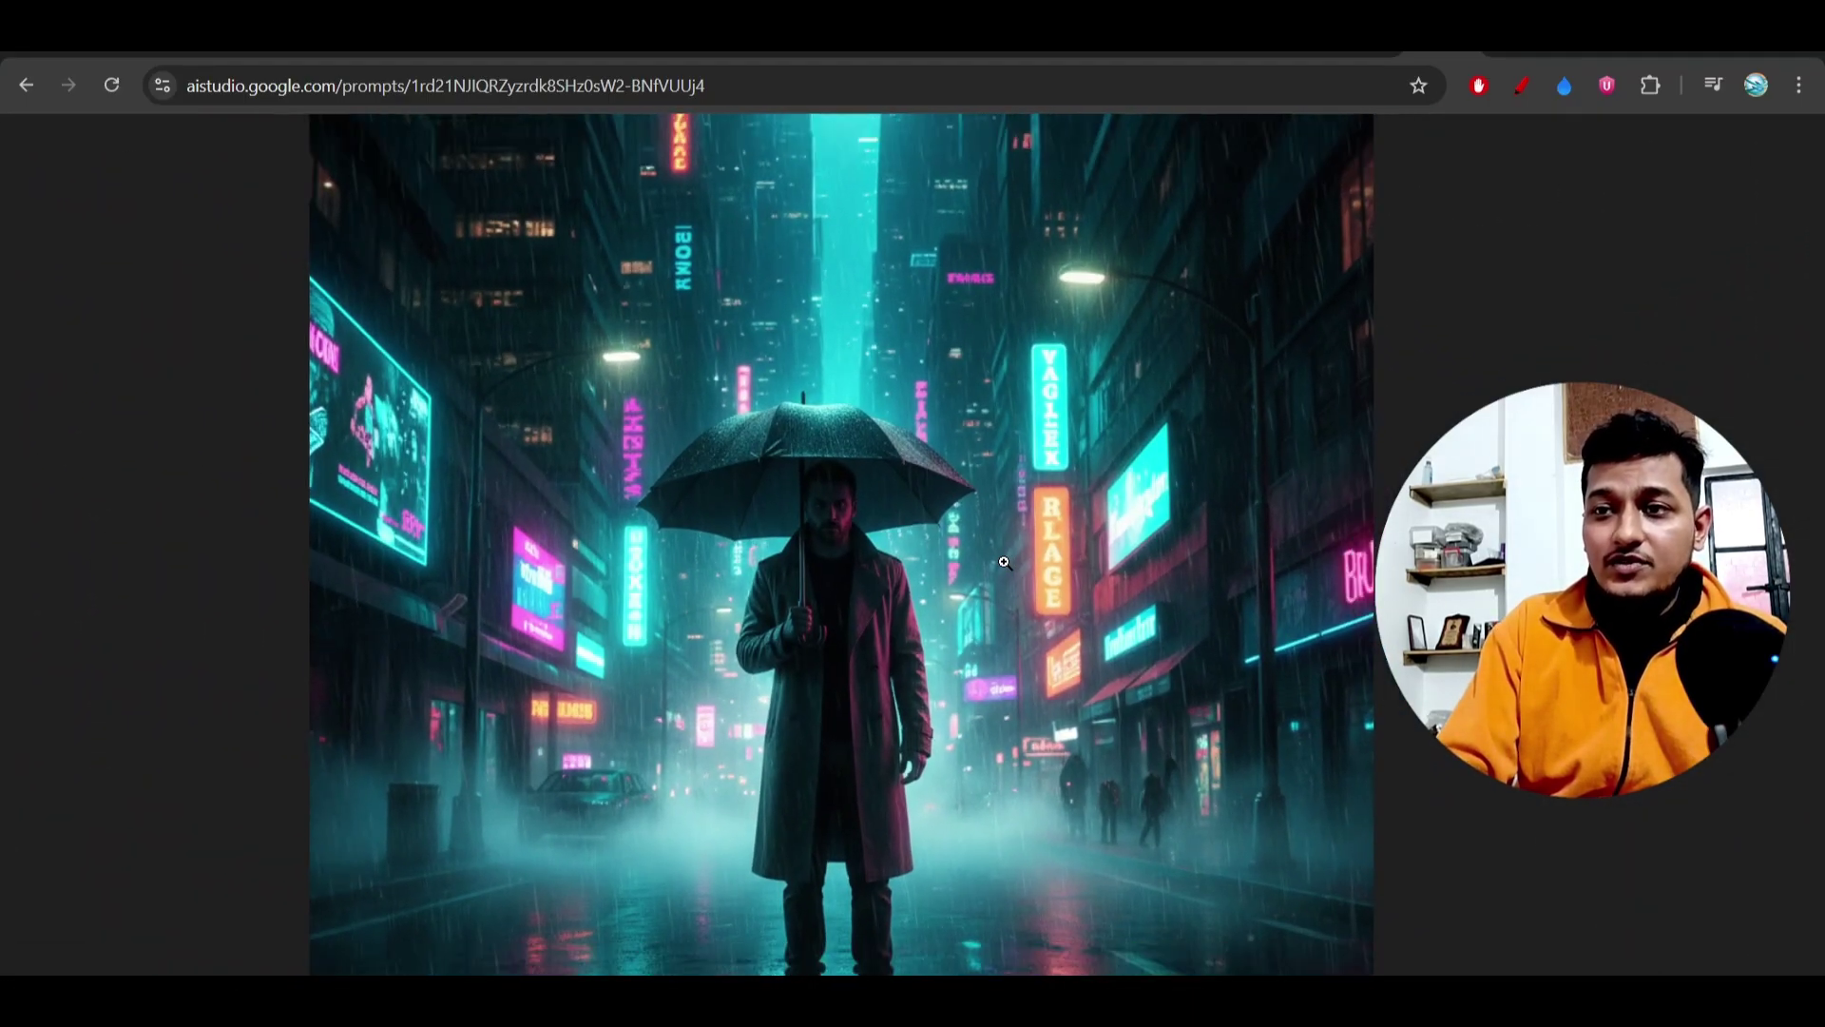
{"action": "left_click", "coordinate": [1005, 562]}
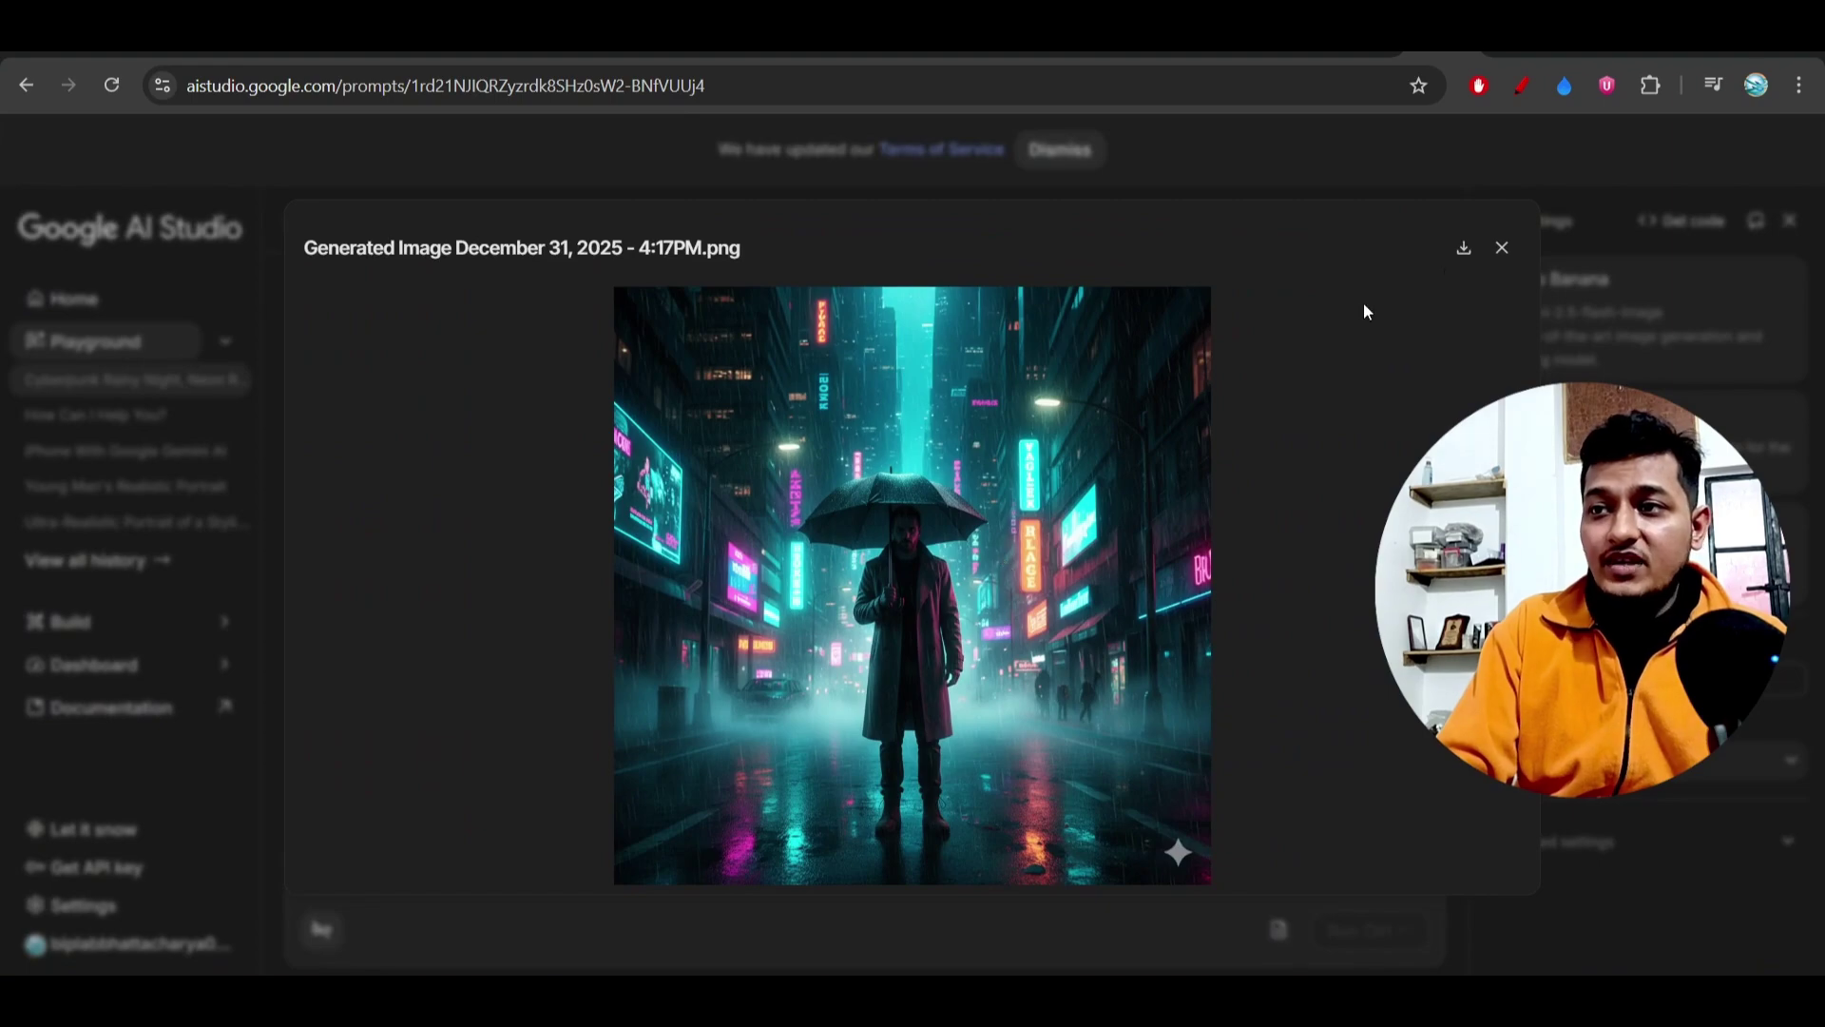
{"action": "left_click", "coordinate": [1499, 245]}
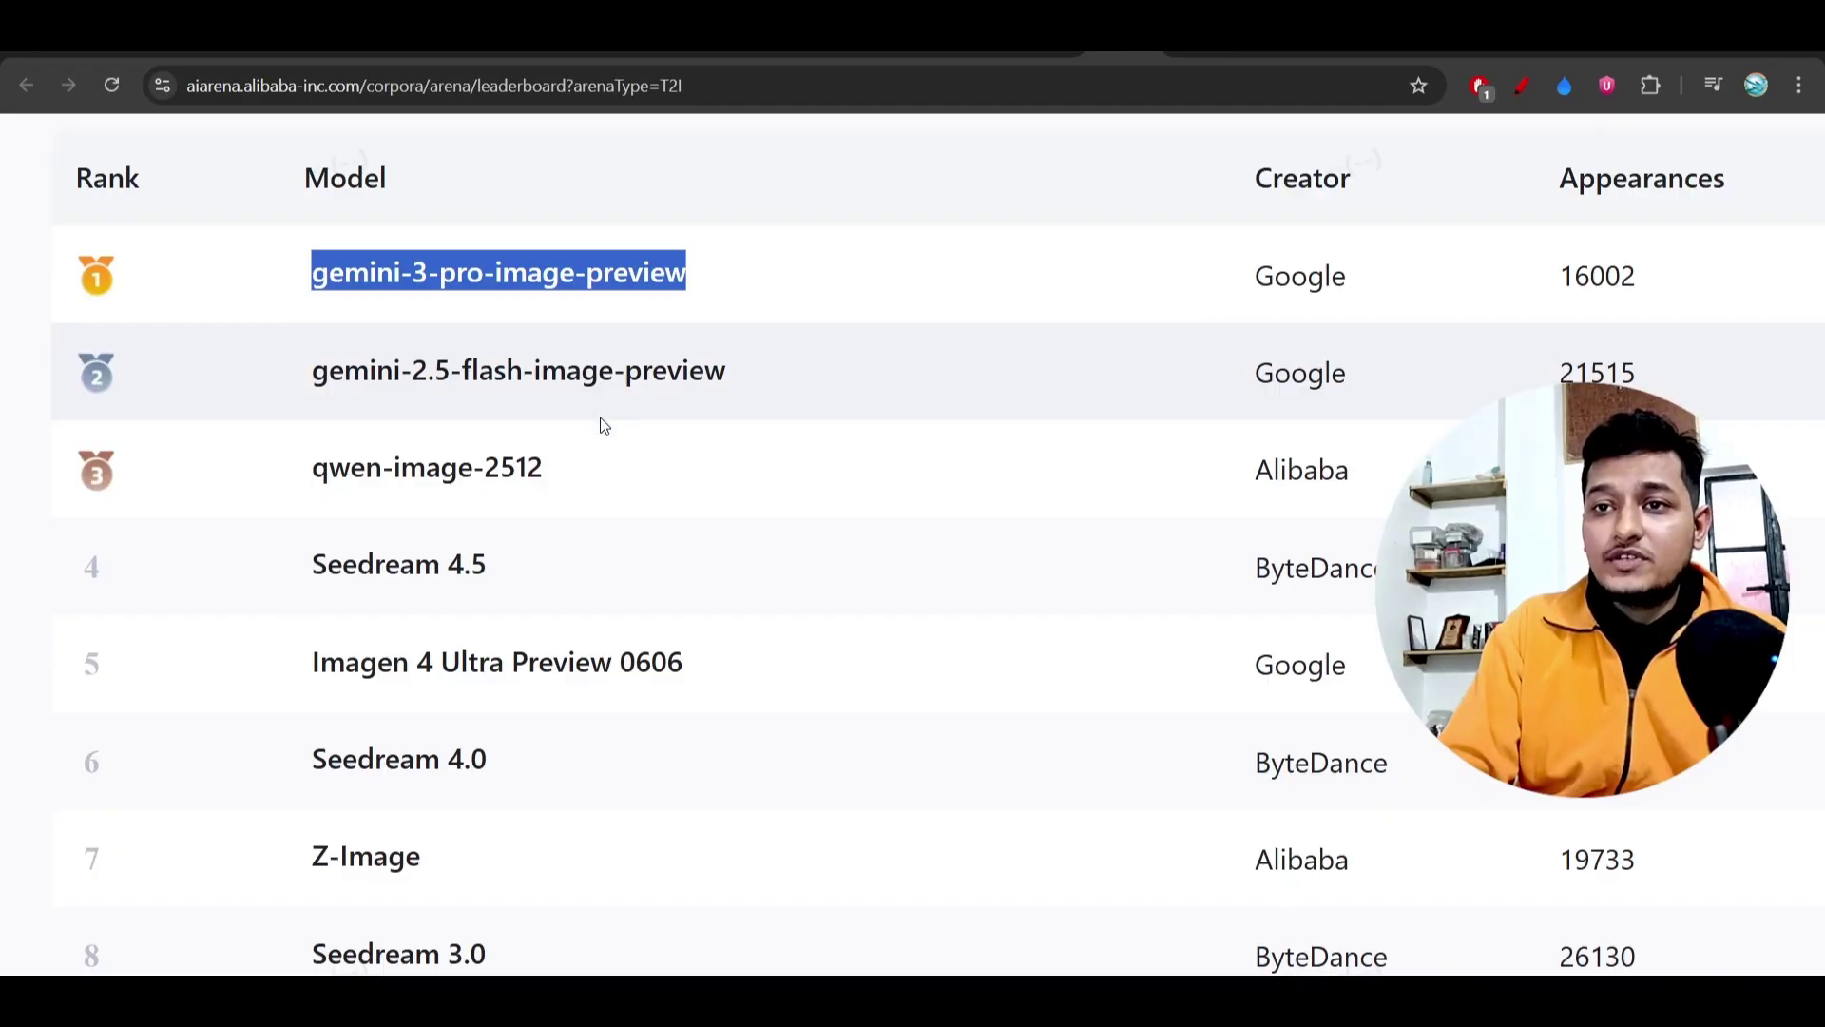
Step: On the T2I leaderboard, highlight Seedream 4.5, Z-Image and the top two Gemini models to compare ranks
{"action": "left_click", "coordinate": [210, 511]}
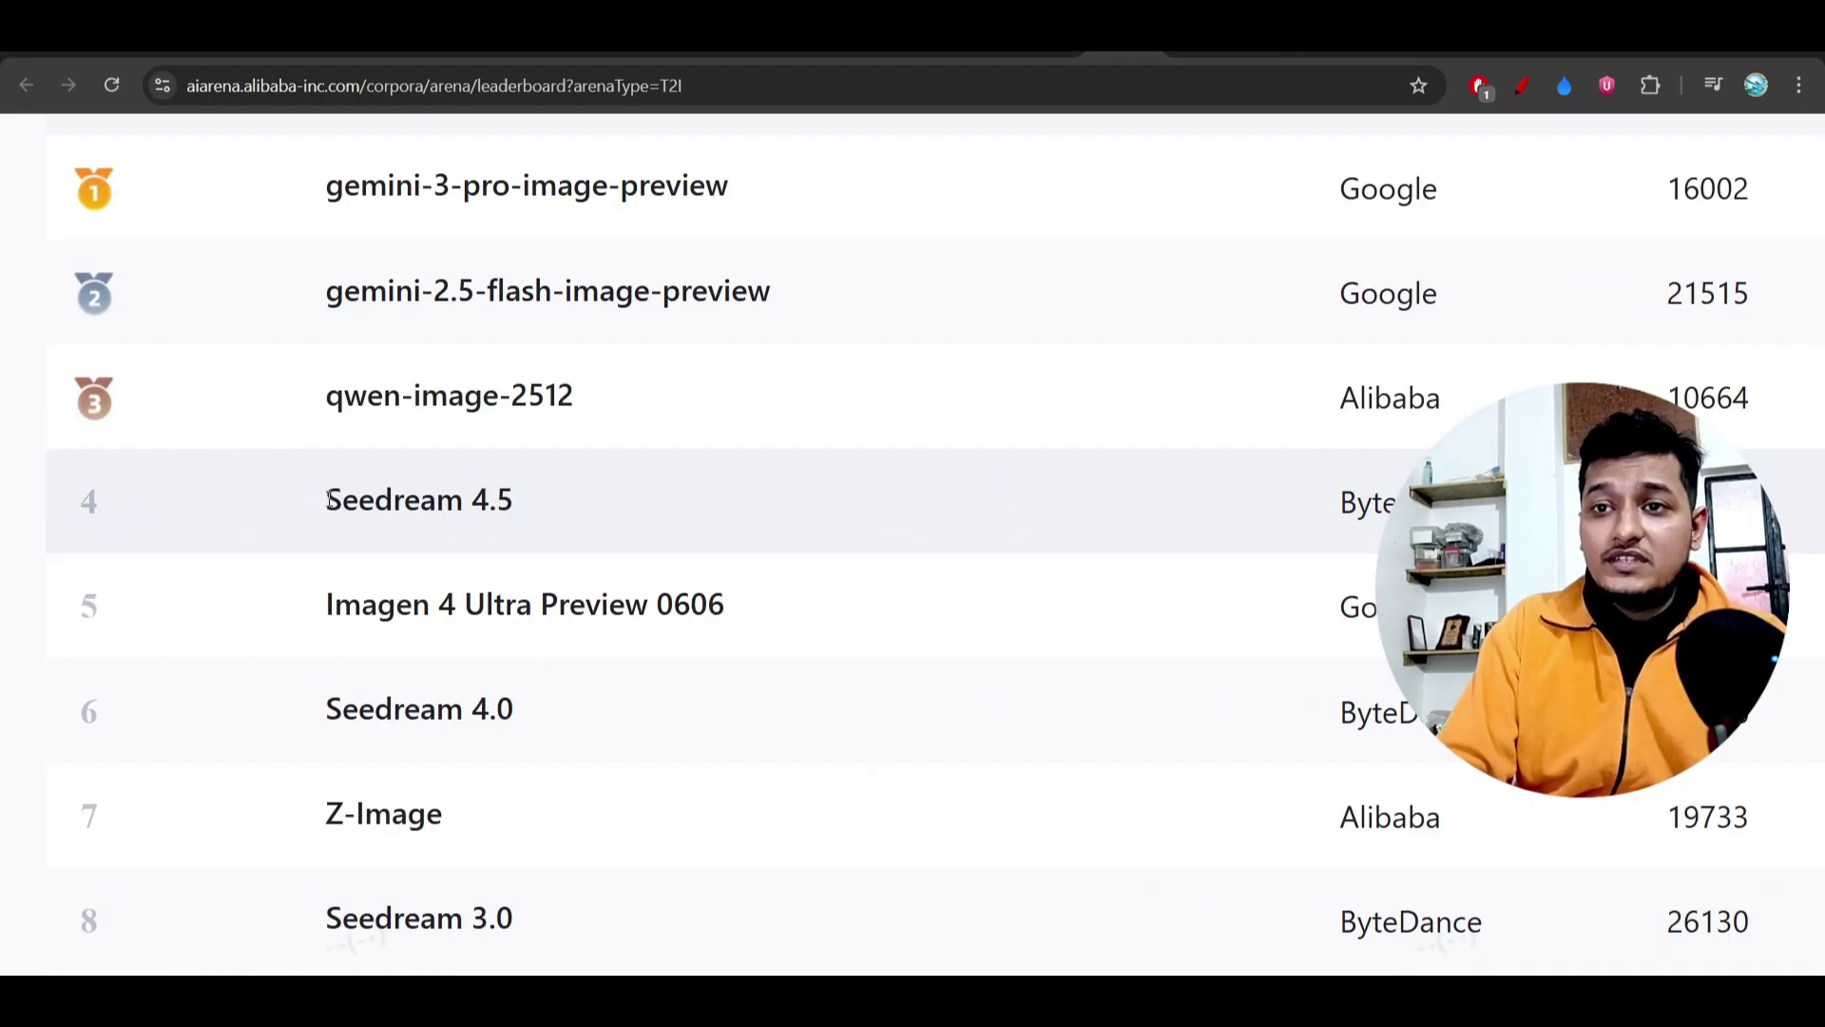
{"action": "left_click_drag", "start_coordinate": [328, 500], "coordinate": [549, 498]}
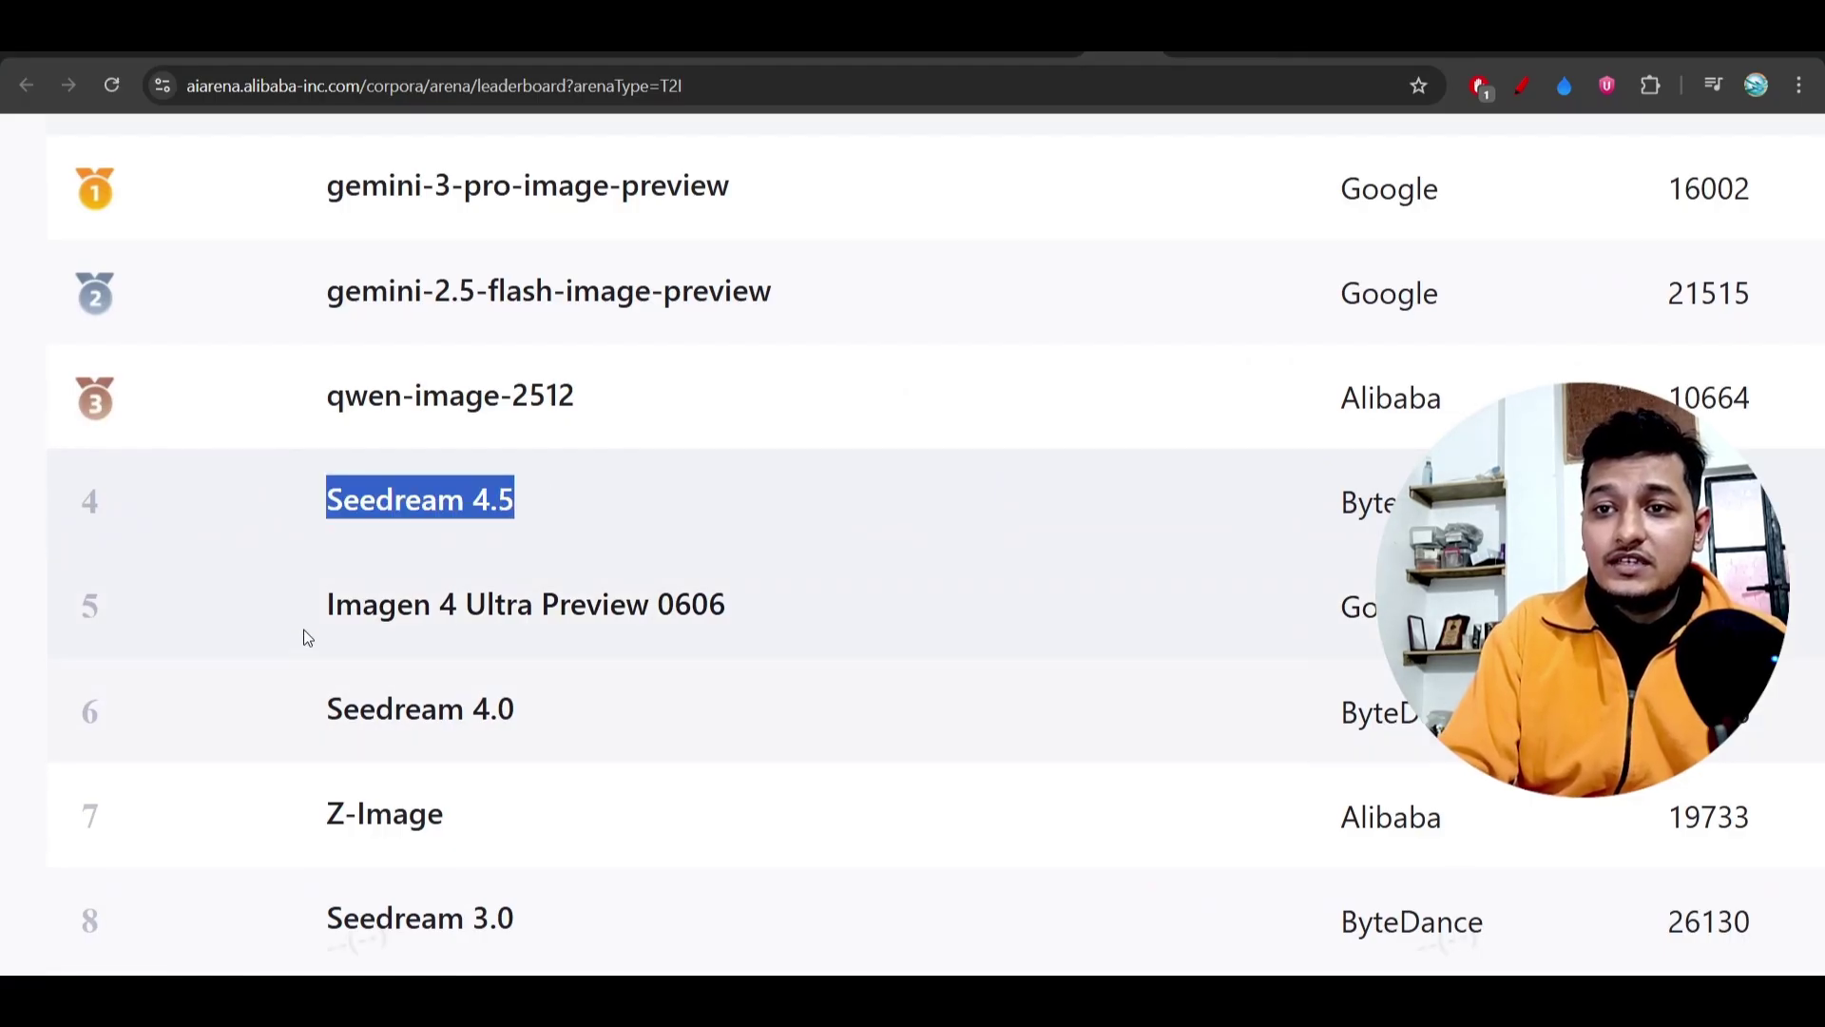
{"action": "left_click_drag", "start_coordinate": [300, 625], "coordinate": [516, 605]}
{"action": "left_click", "coordinate": [516, 605]}
{"action": "scroll", "coordinate": [516, 604], "scroll_direction": "down", "scroll_amount": 2}
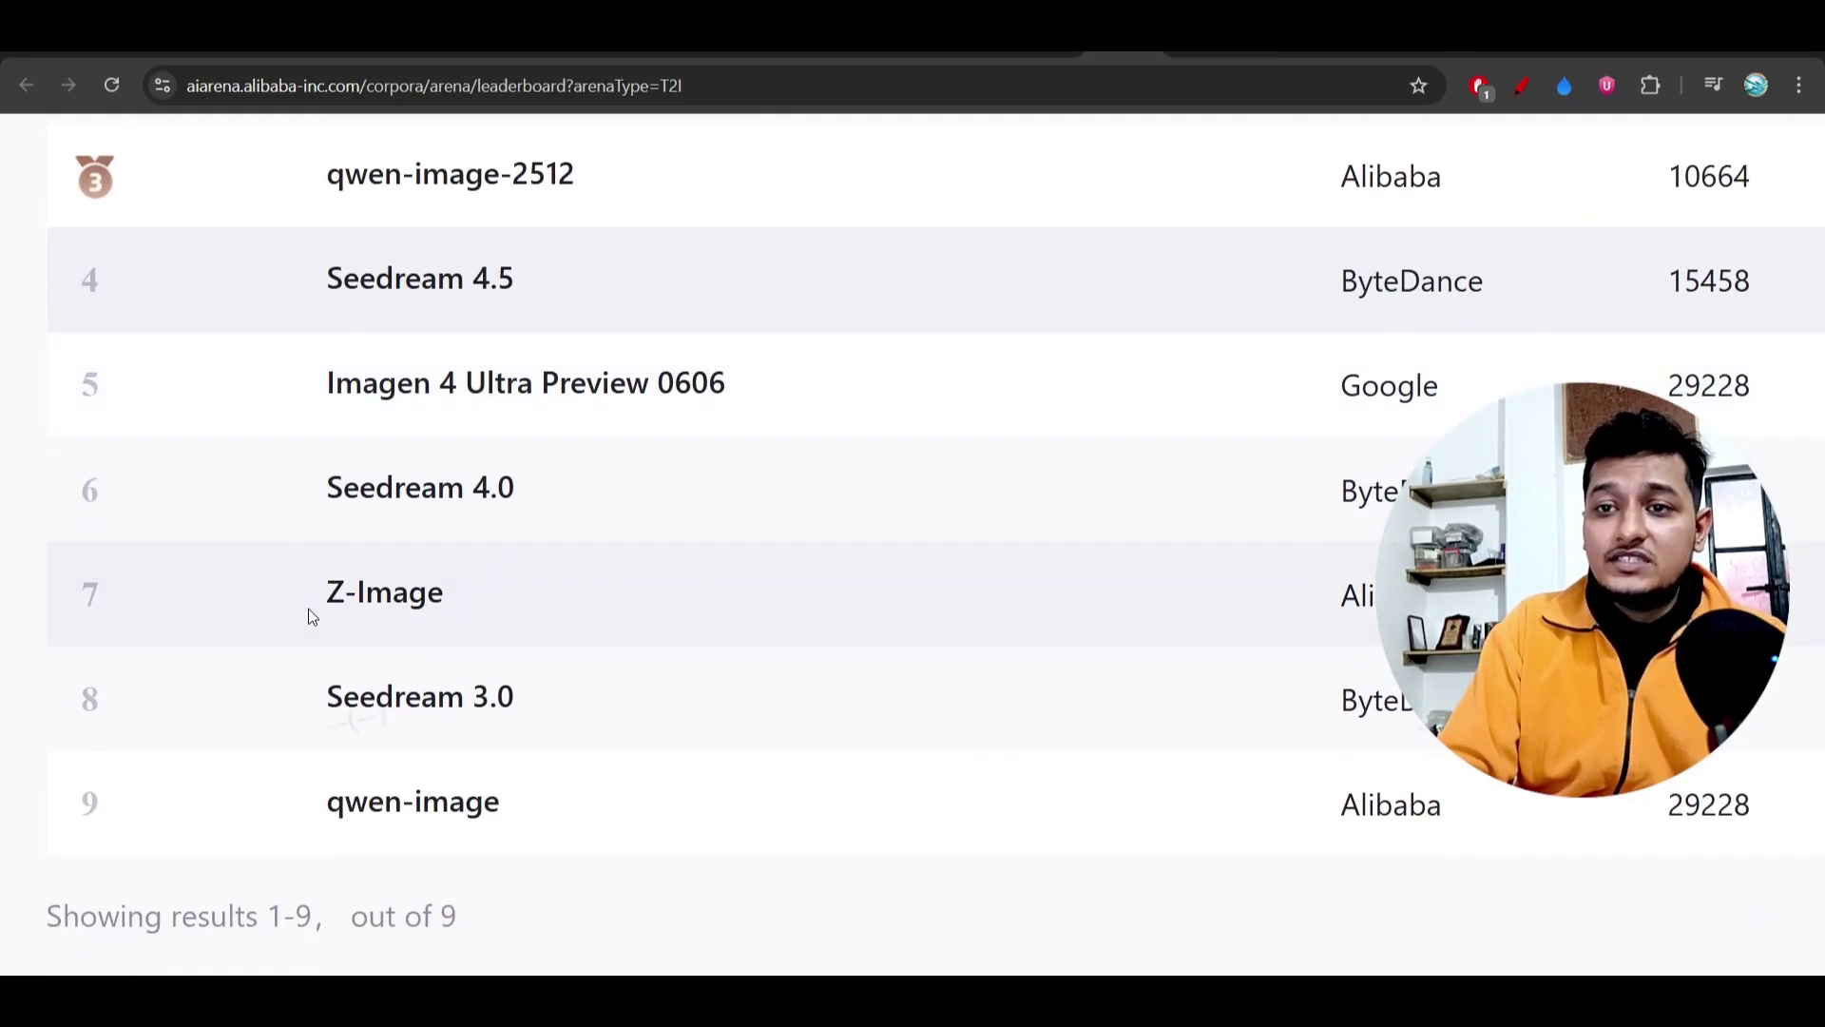
{"action": "left_click_drag", "start_coordinate": [308, 617], "coordinate": [485, 595]}
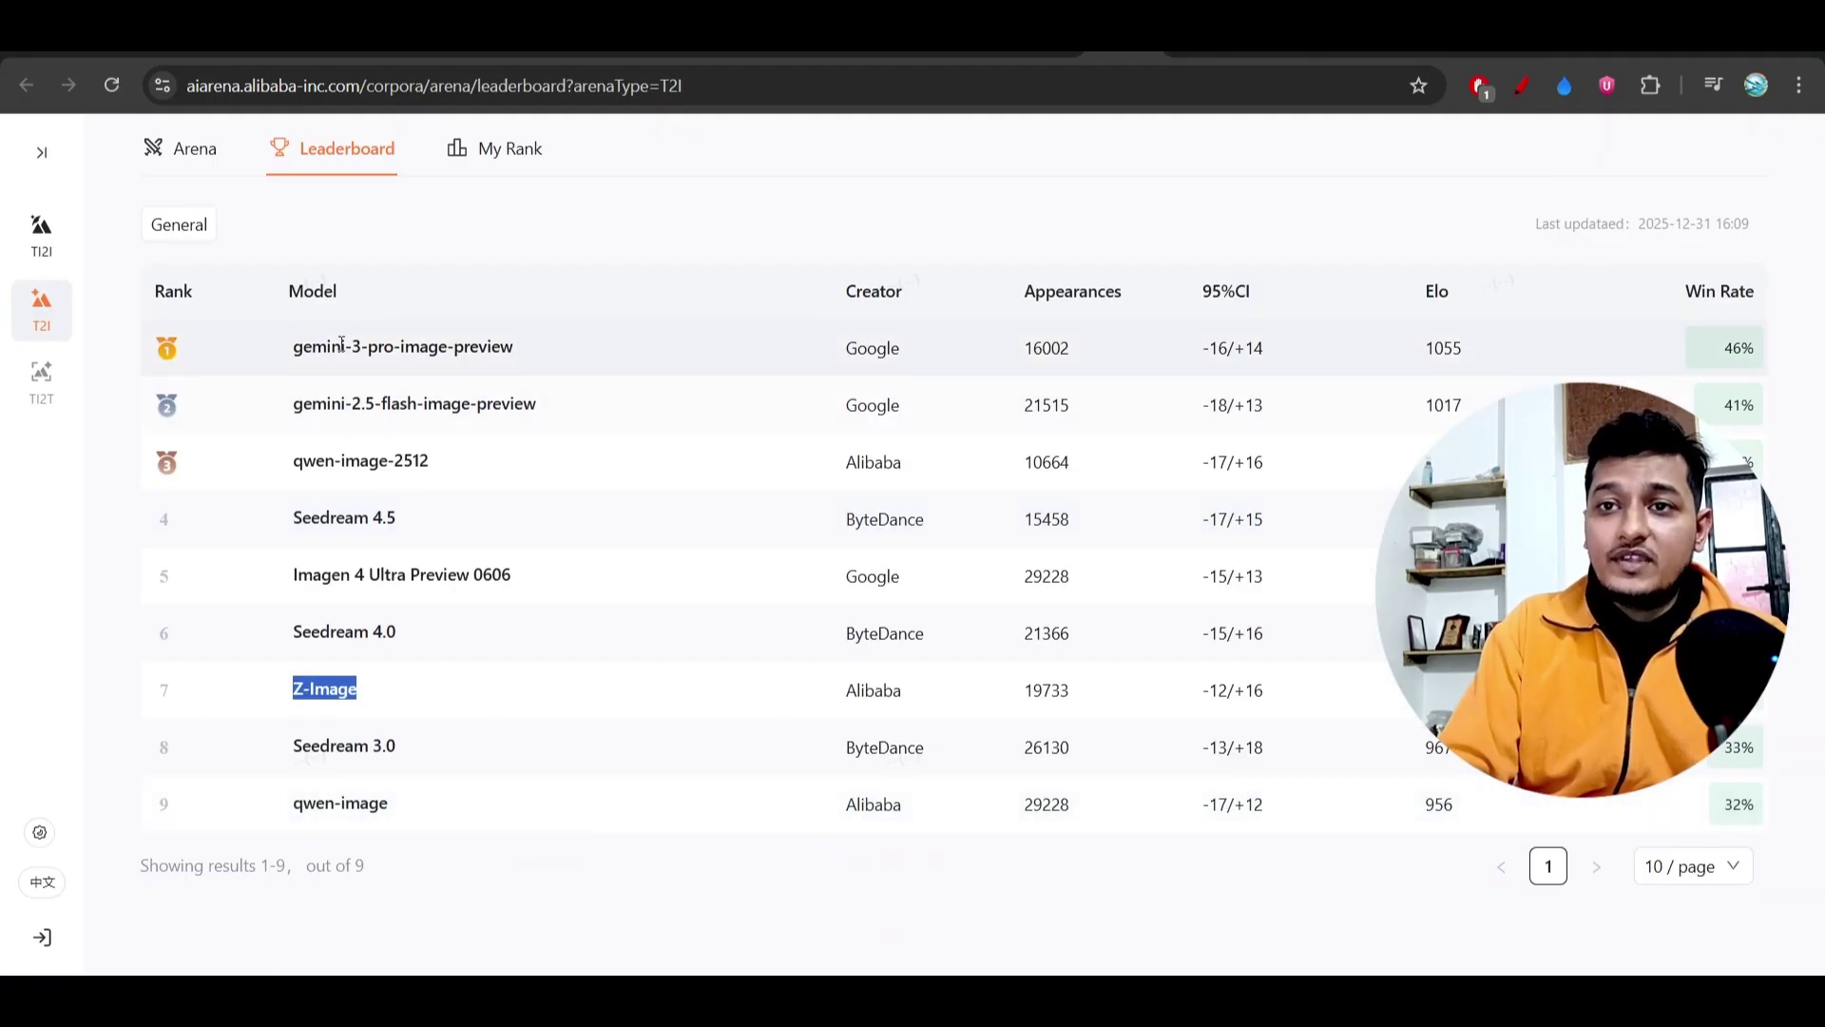
{"action": "left_click", "coordinate": [158, 461]}
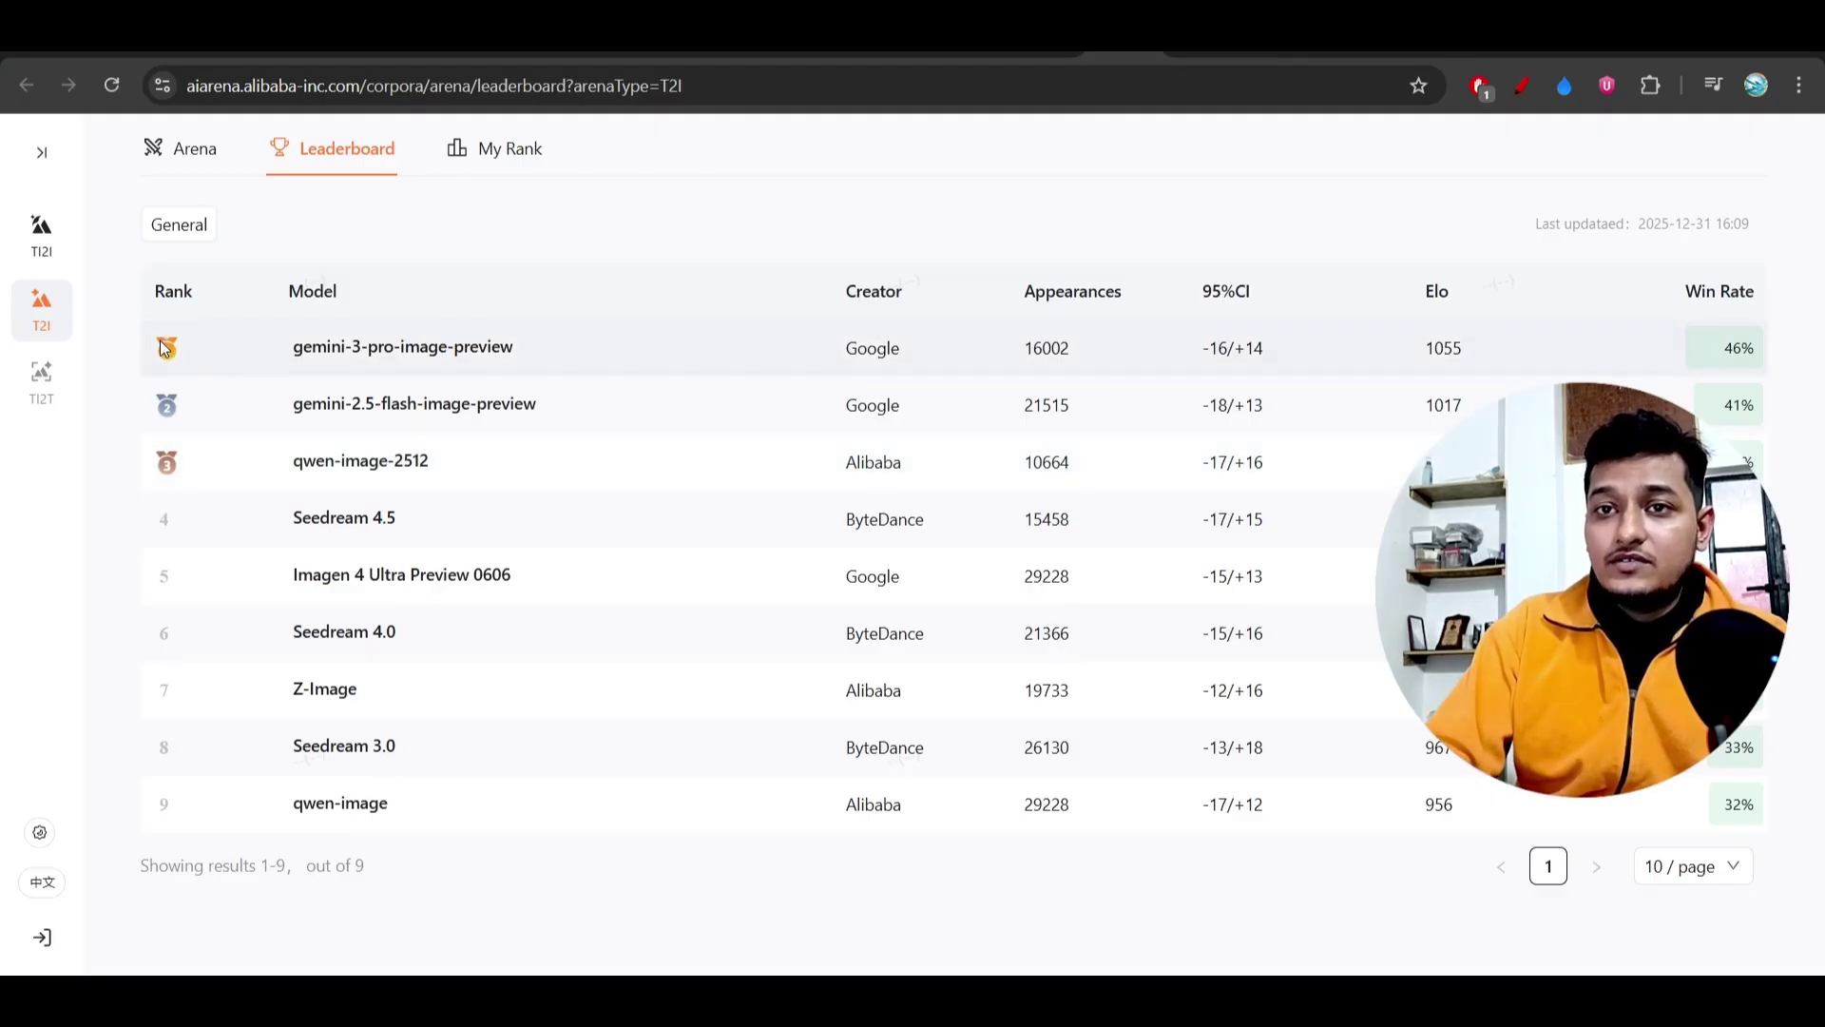
{"action": "left_click_drag", "start_coordinate": [285, 345], "coordinate": [577, 395]}
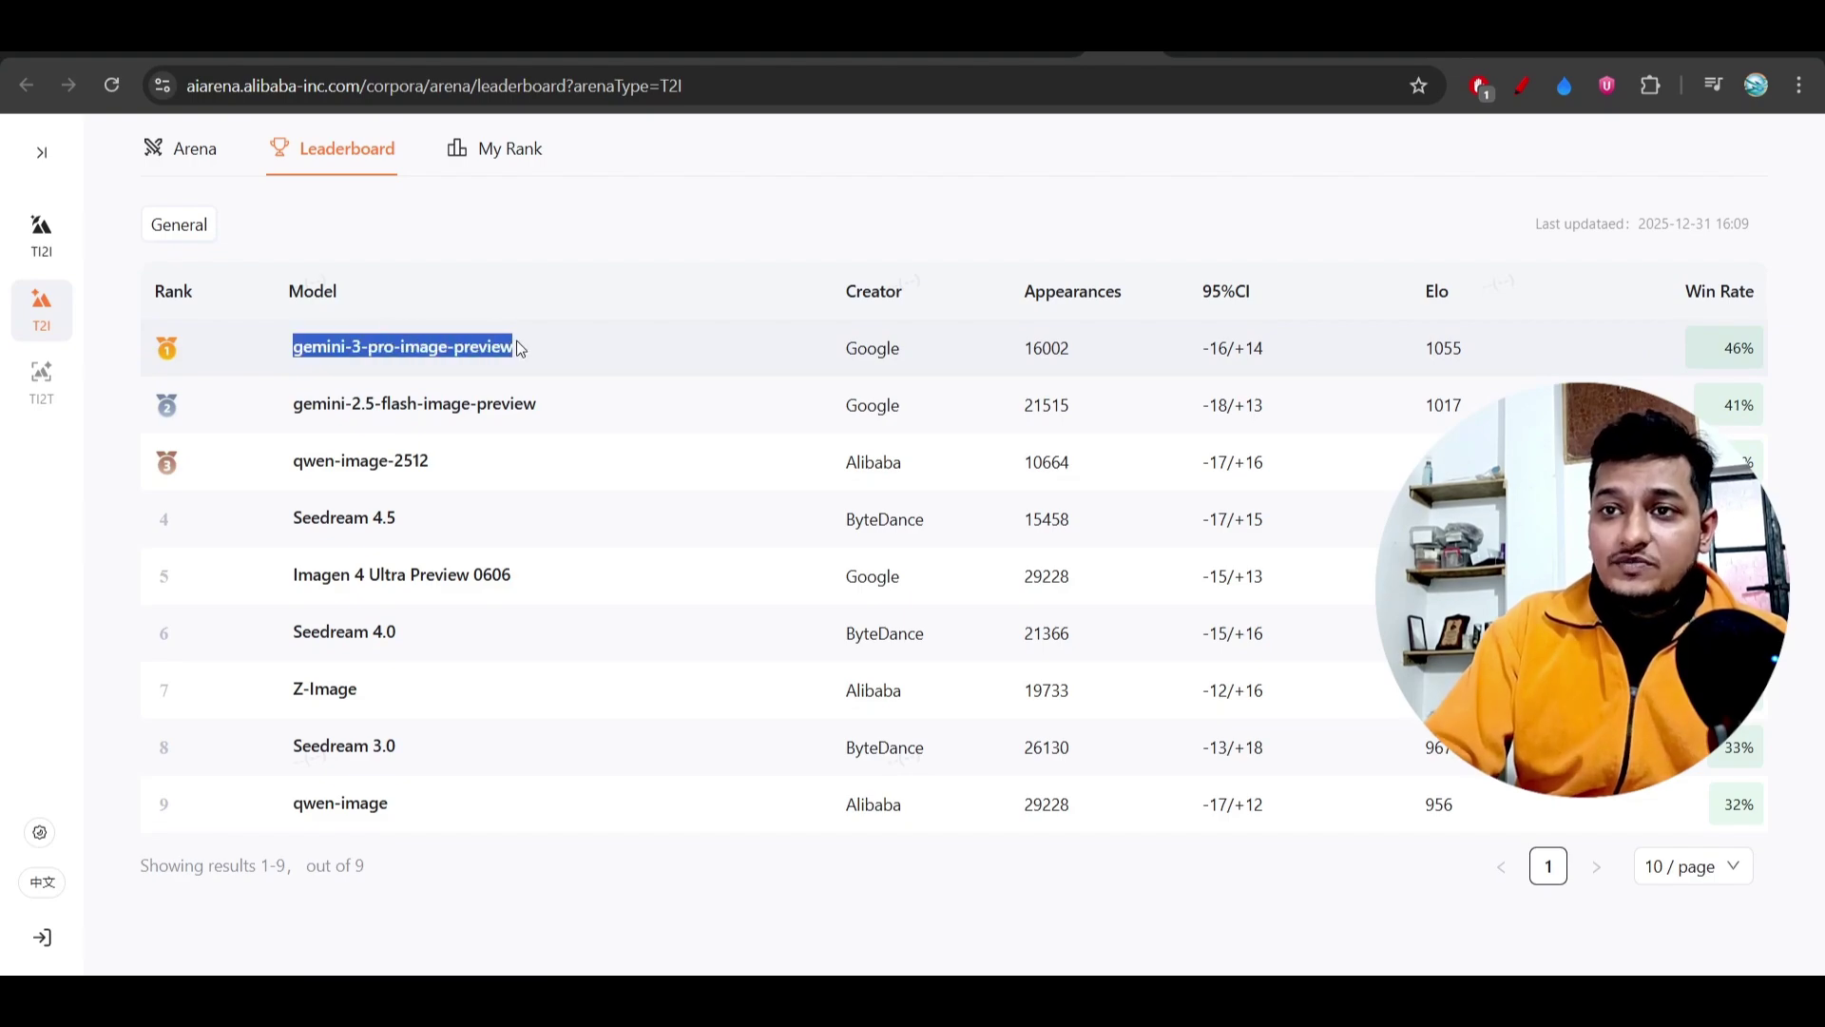
{"action": "left_click", "coordinate": [578, 397]}
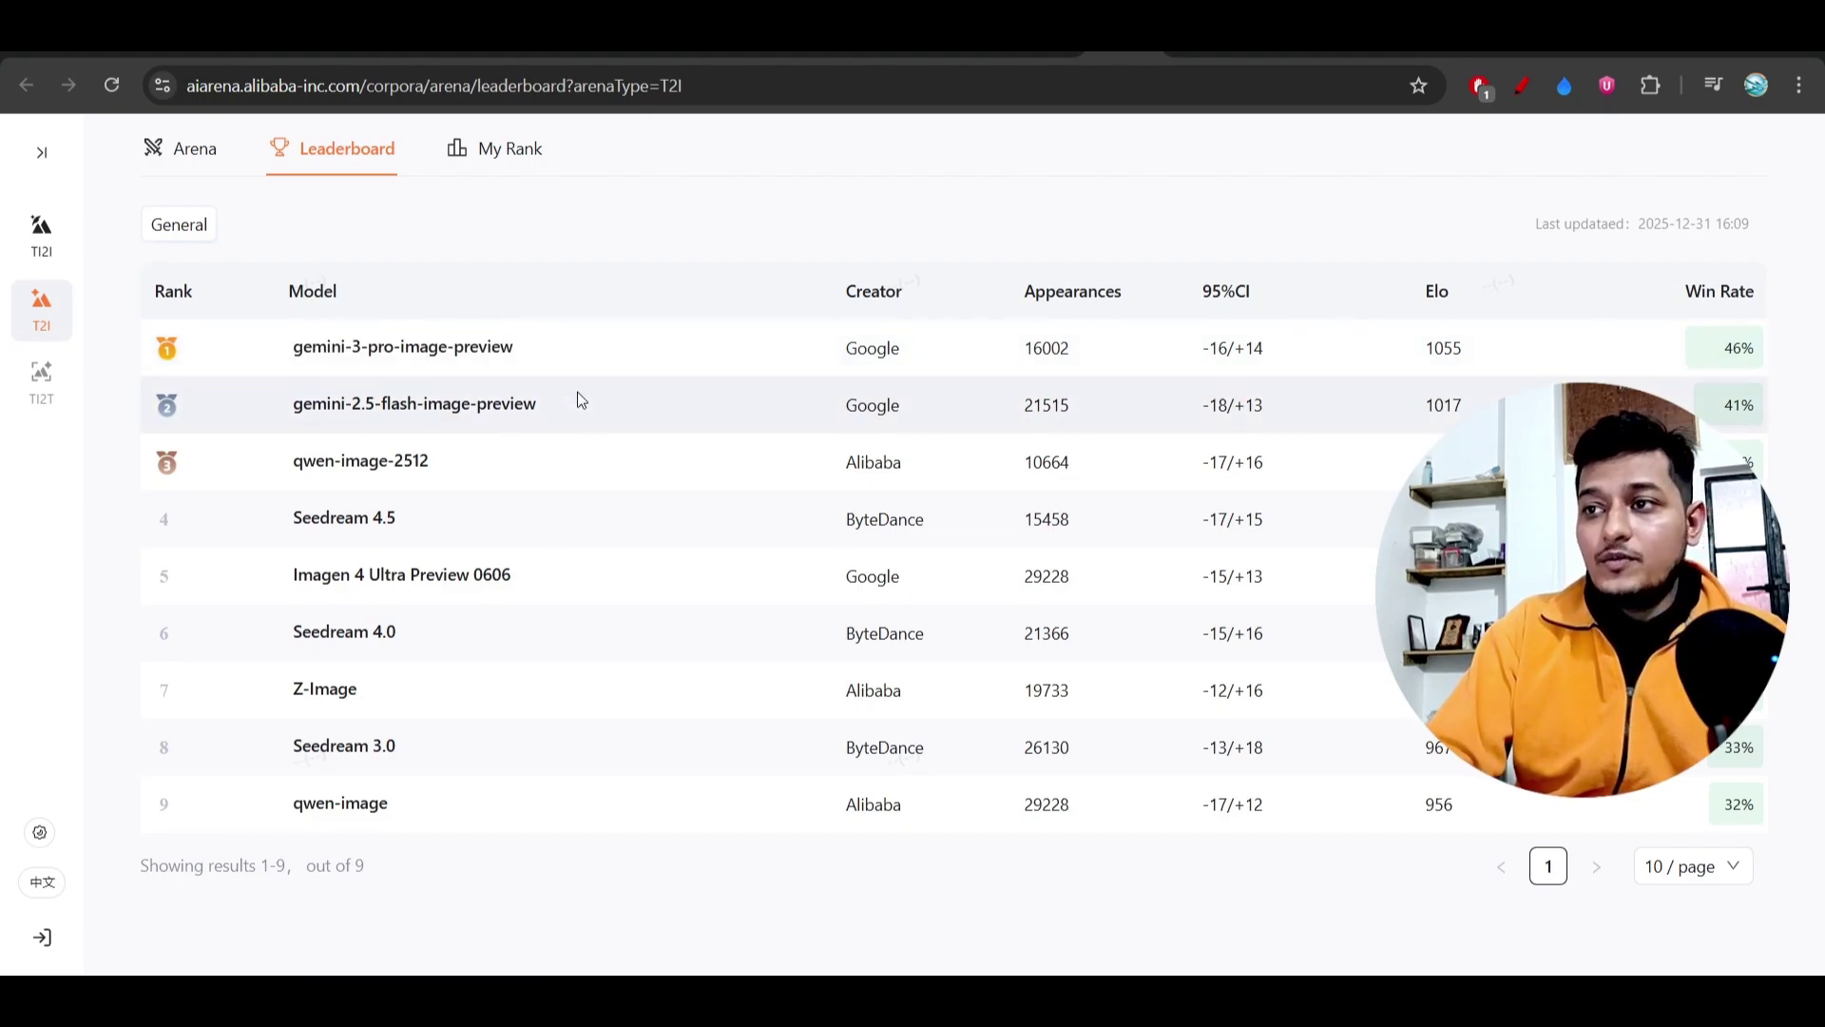